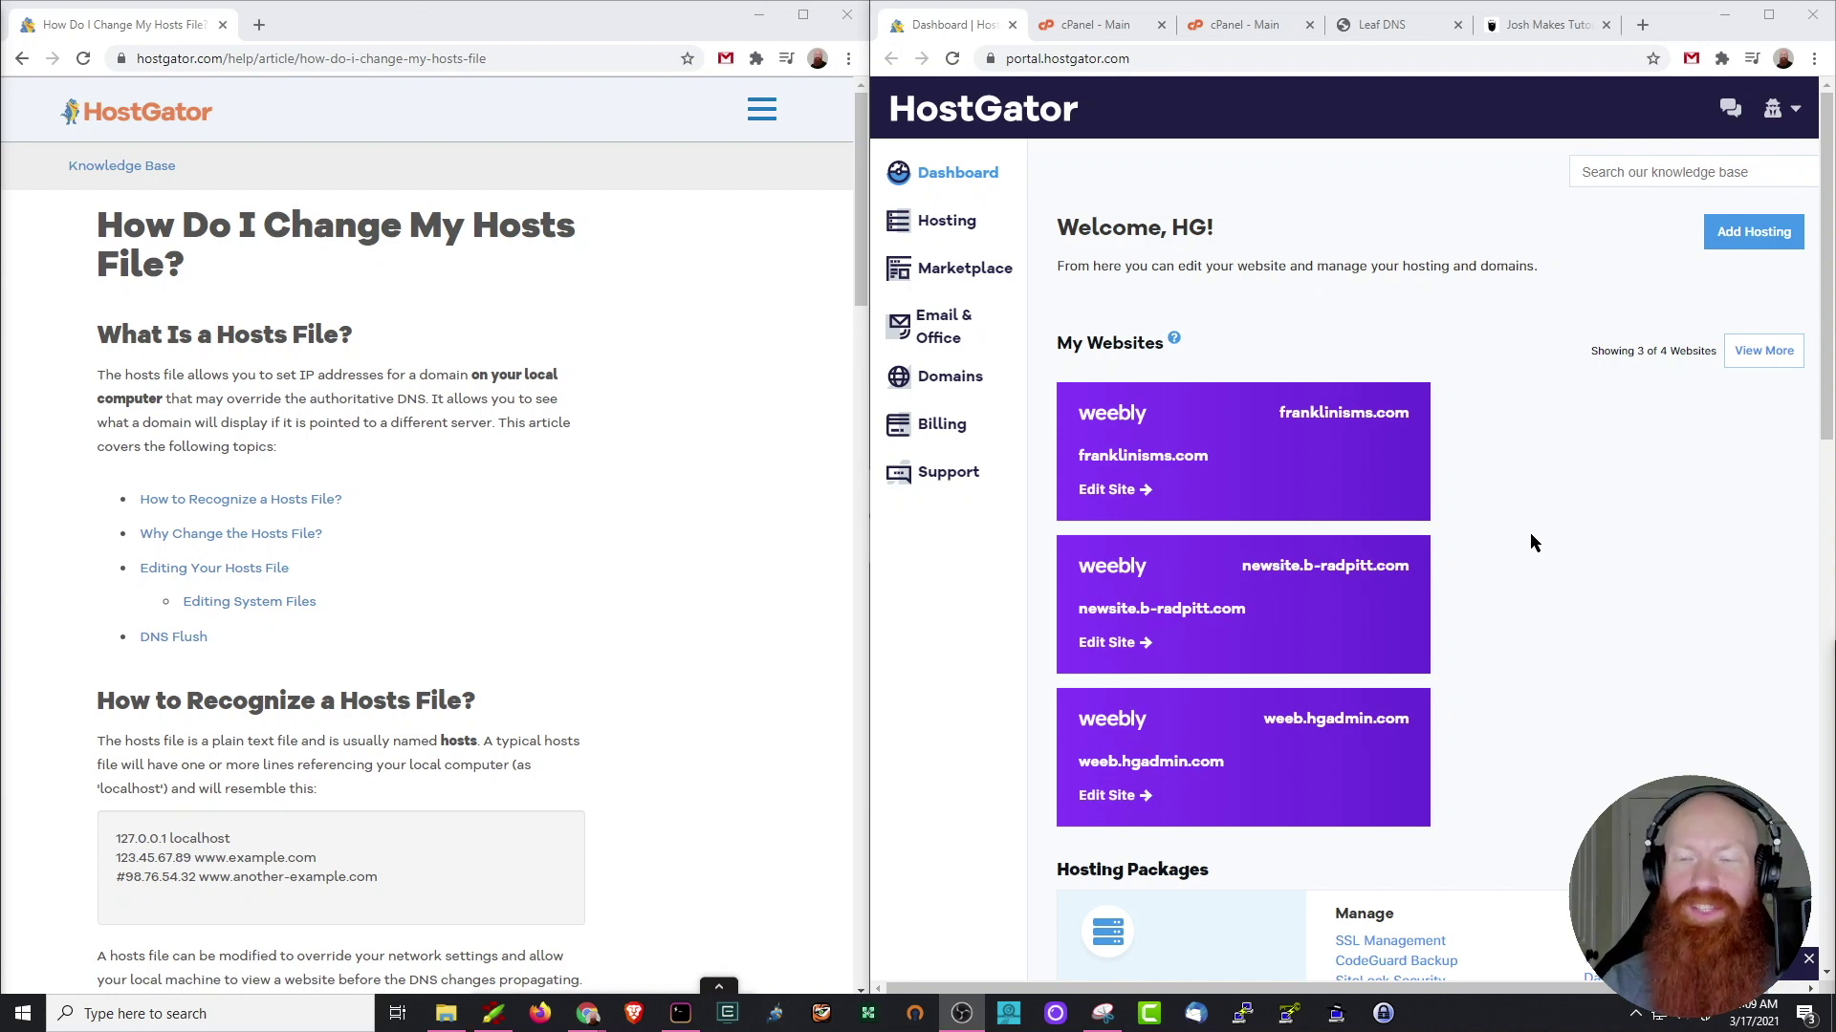
Step: Scroll the dashboard to the Hosting Packages list showing the b-radpitt.com Cloud Business package
scroll(1532, 535, "down", 8)
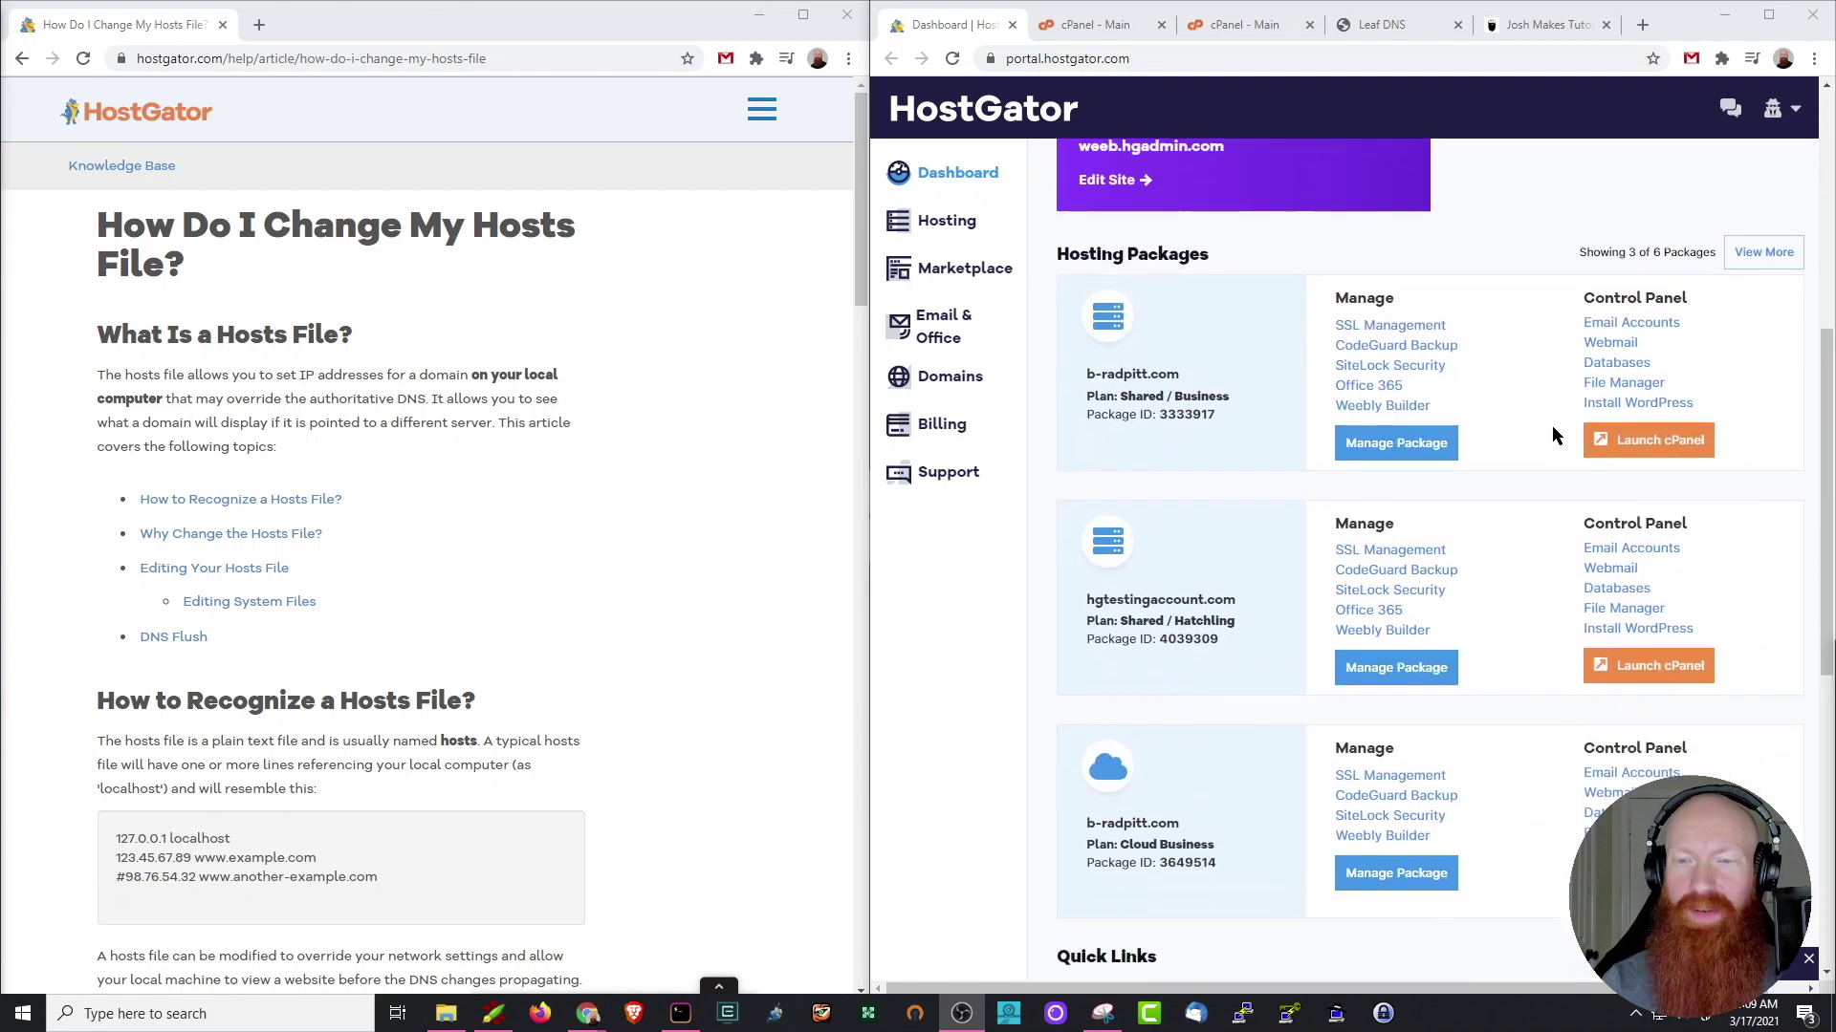
scroll(1553, 432, "up", 1)
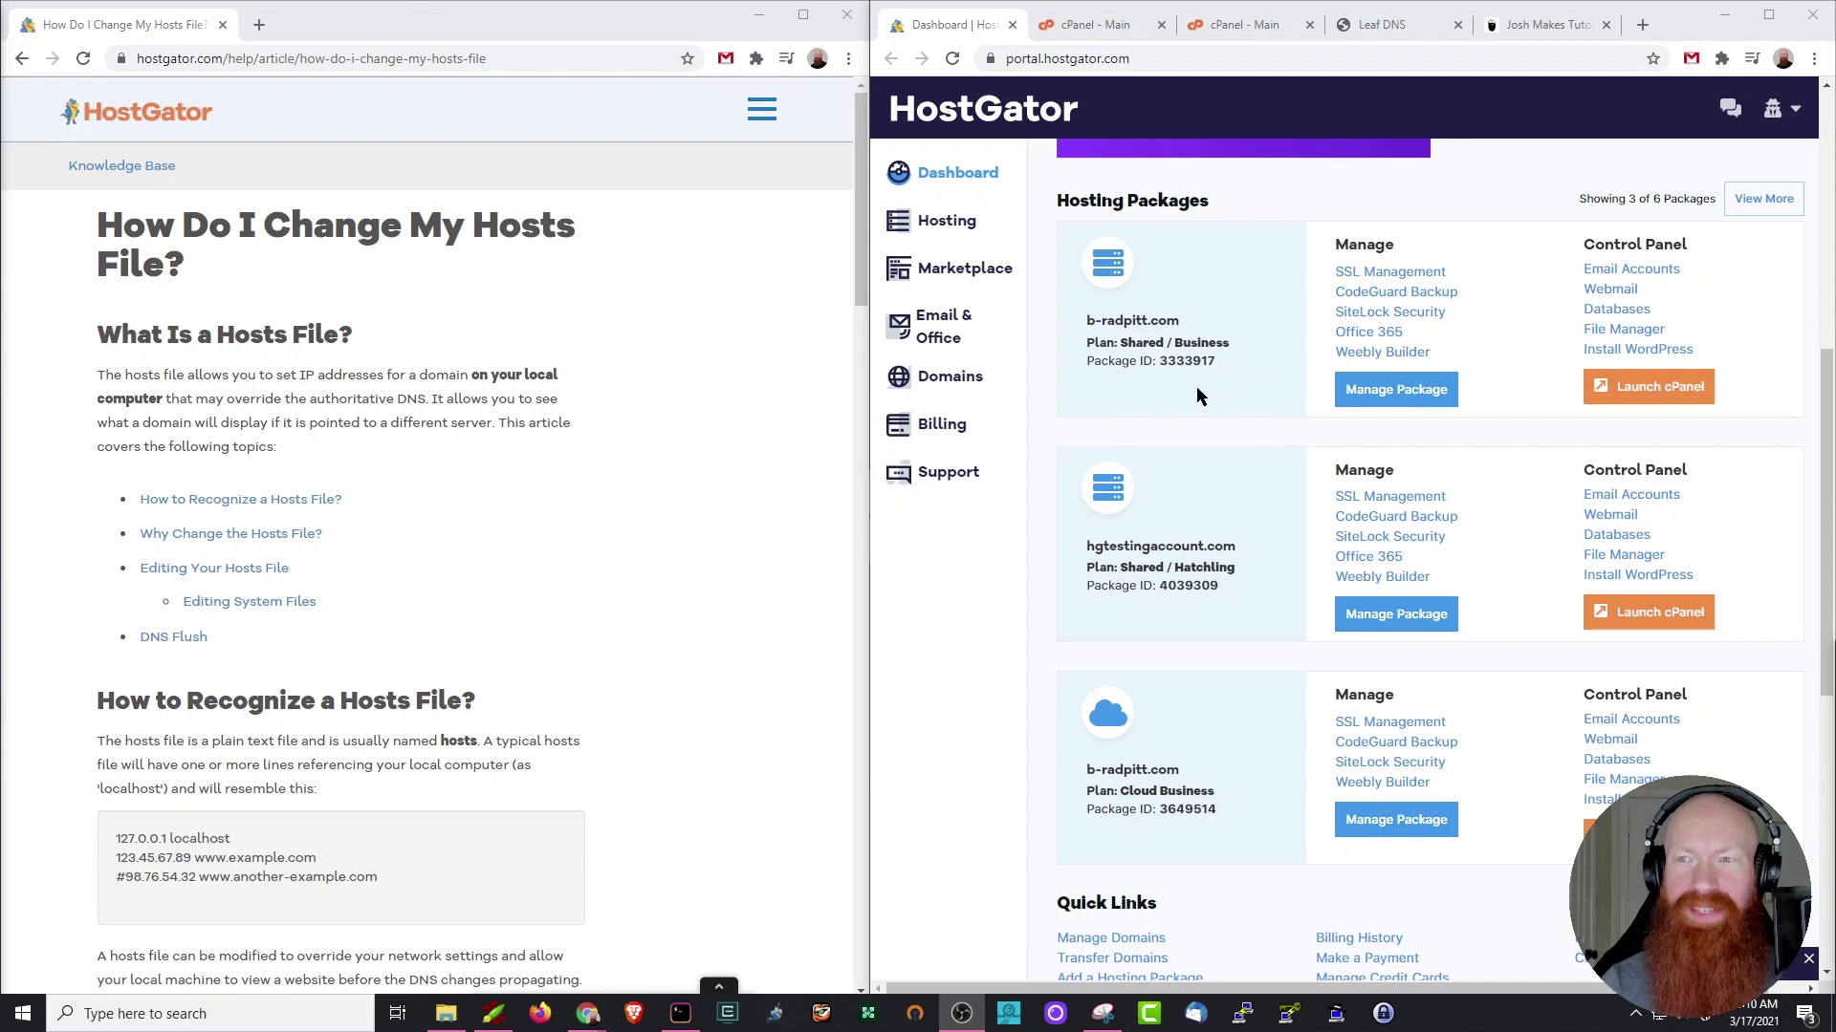
Step: Show the Leaf DNS WWW tests for joshmakestutorials.com, resolving its A record to 192.185.5.213
left_click(1524, 28)
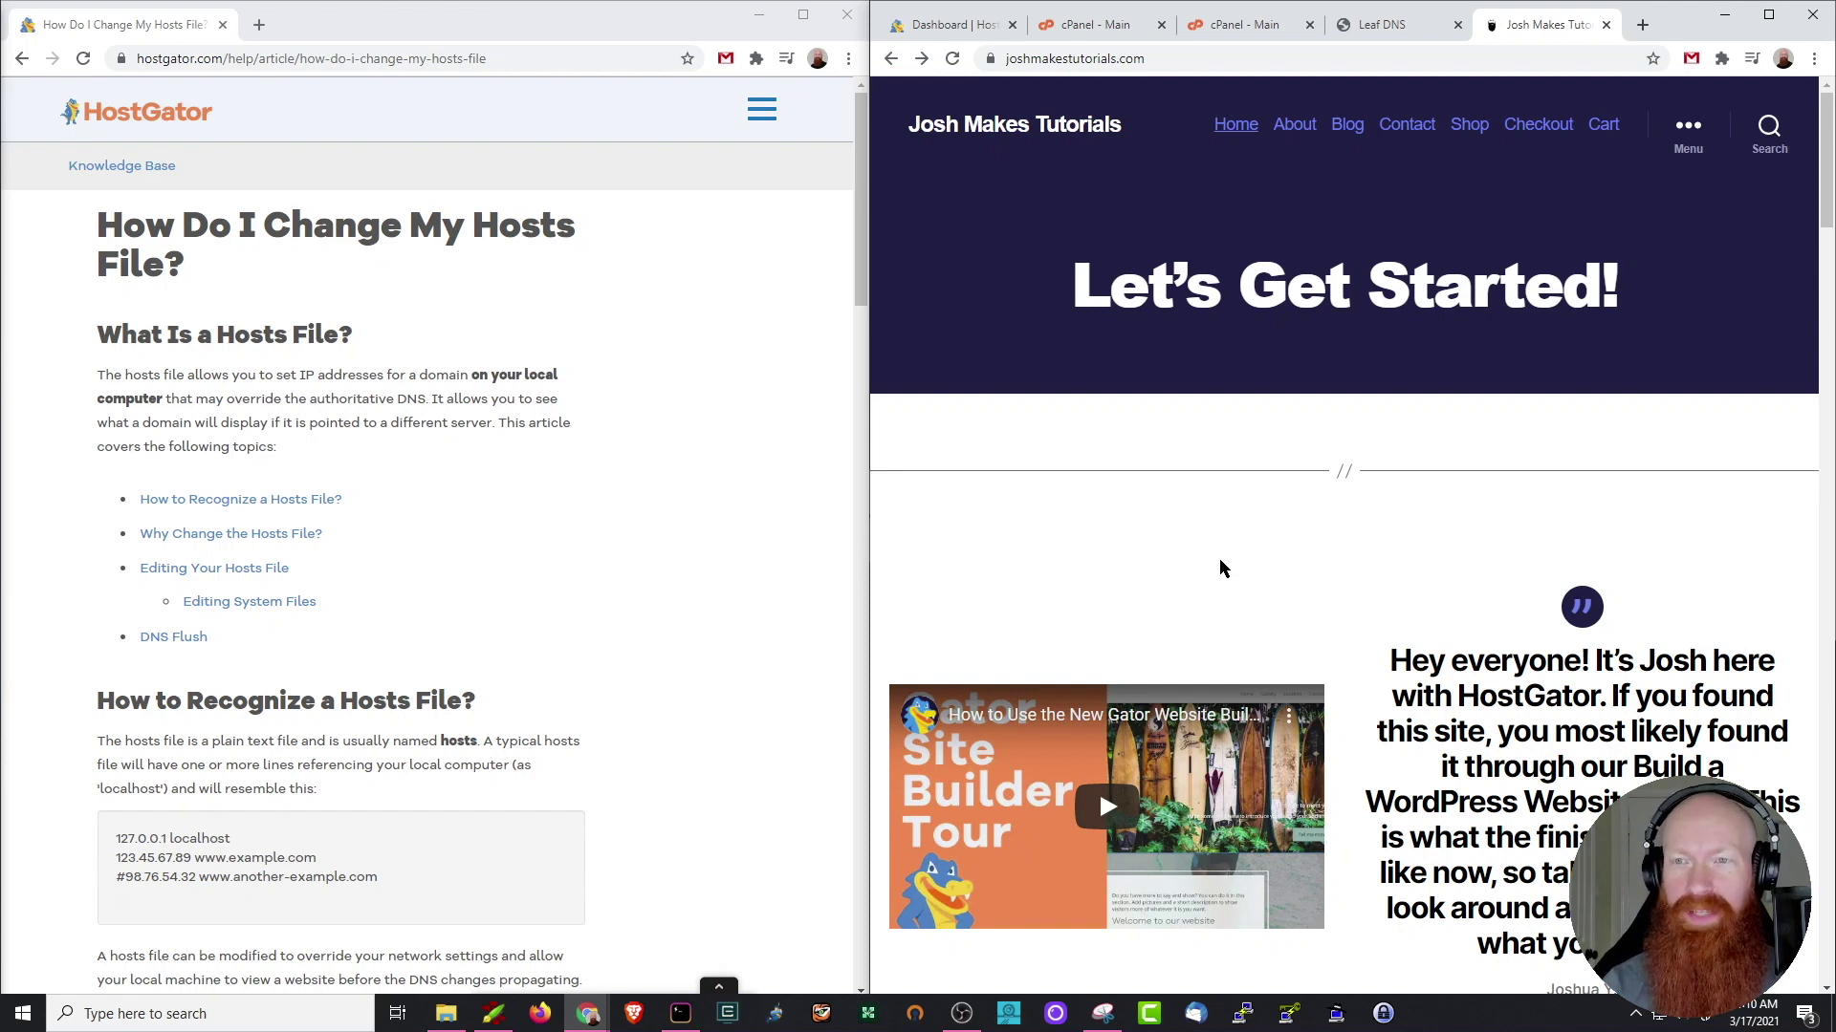
left_click(1398, 29)
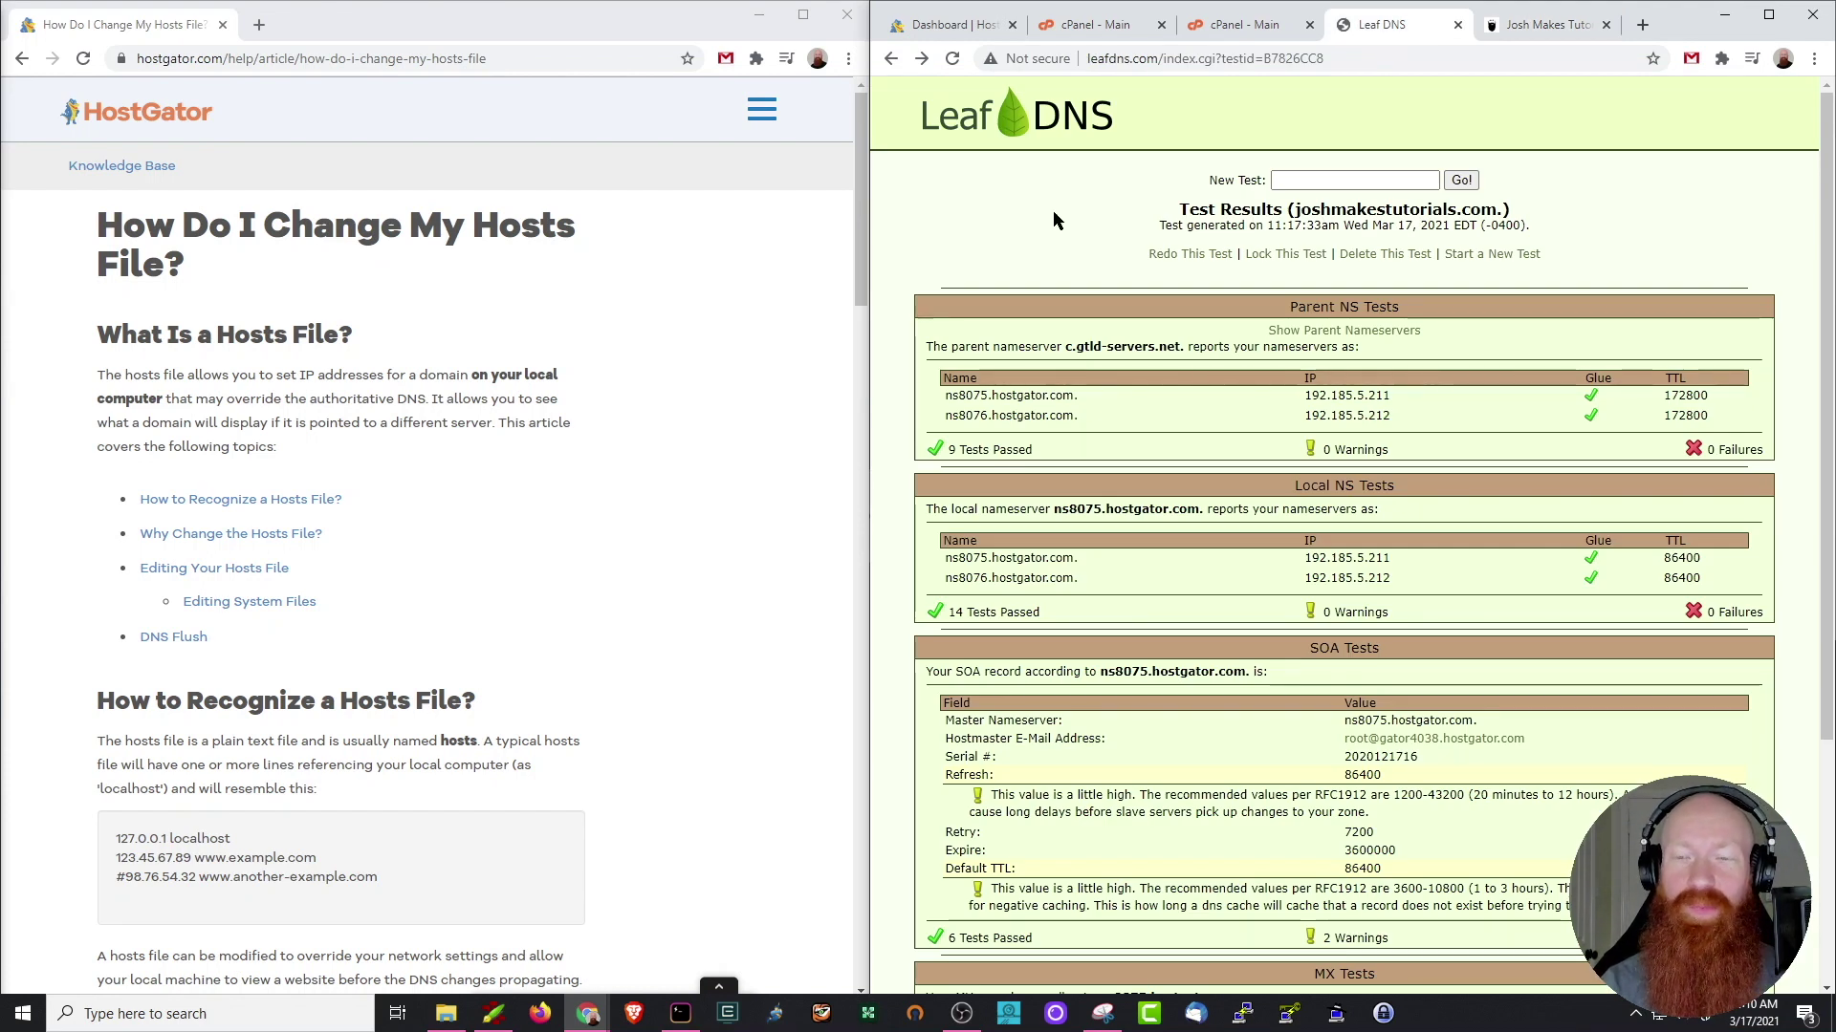
scroll(1053, 213, "down", 4)
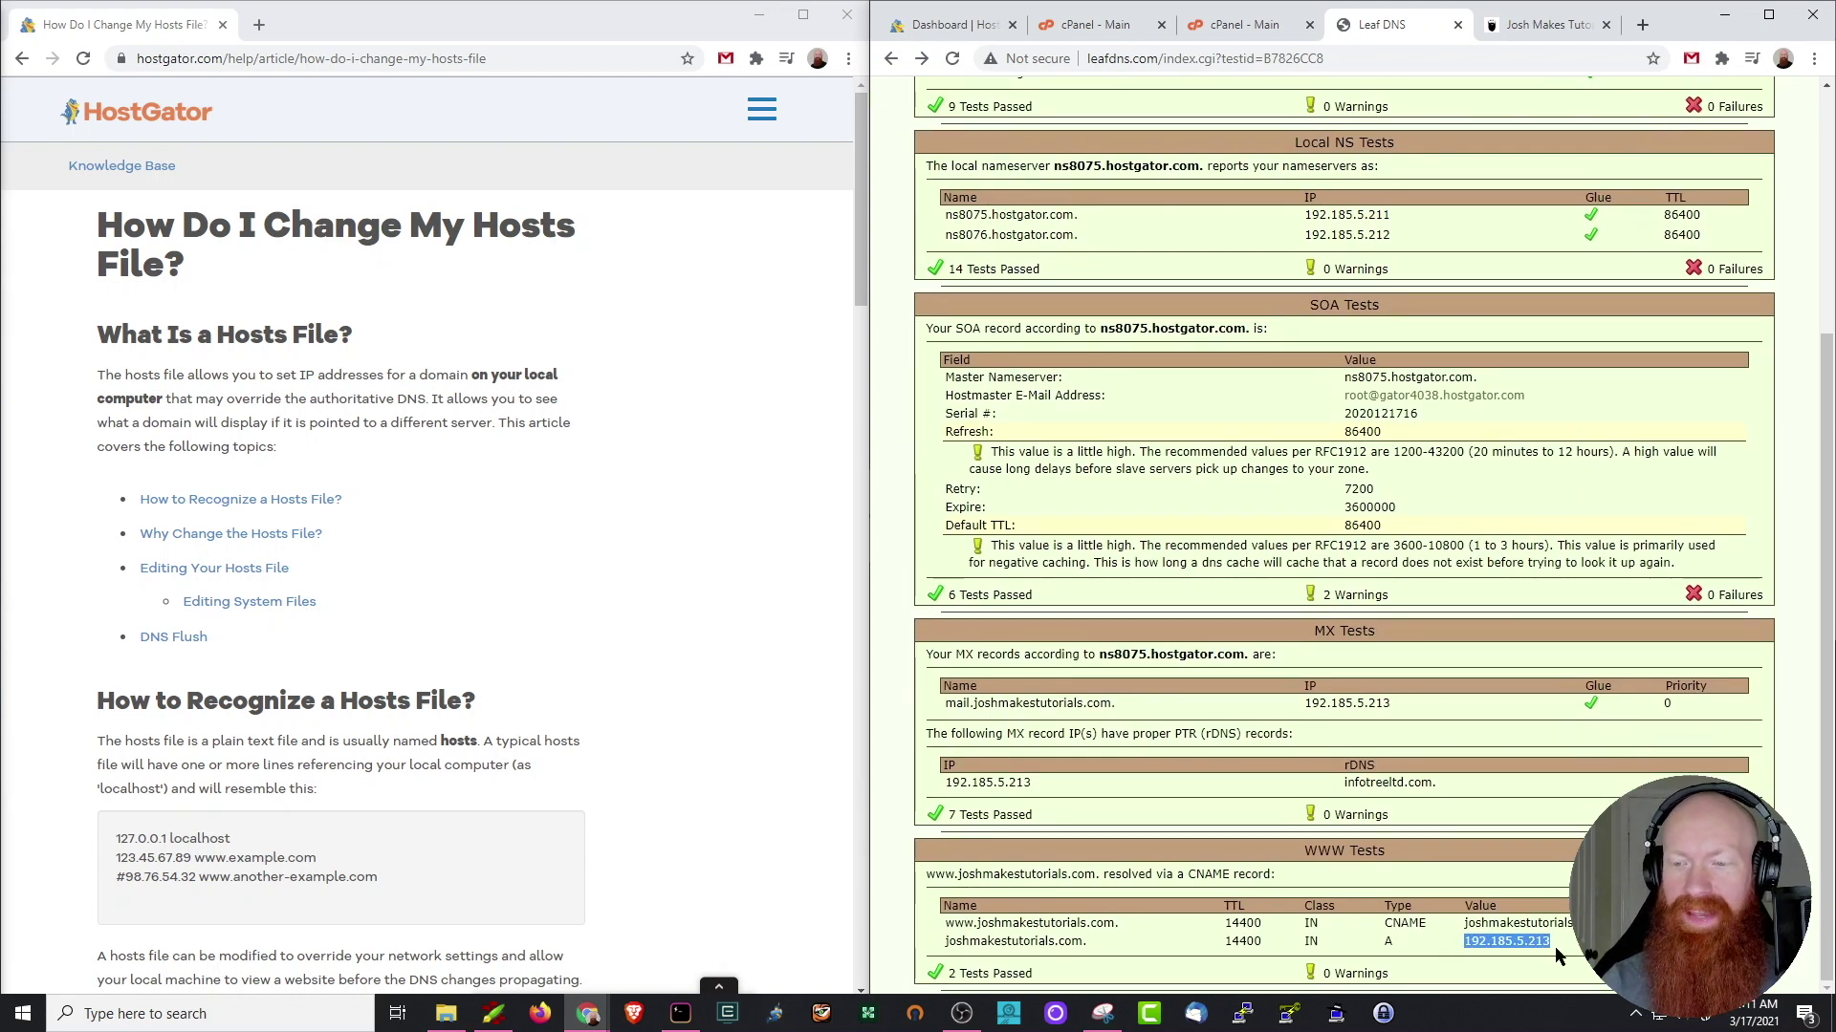
Step: Compare the shared cPanel's Site IP 192.185.5.213 with the domain's A record in Leaf DNS
left_click(1100, 28)
scroll(1412, 431, "down", 10)
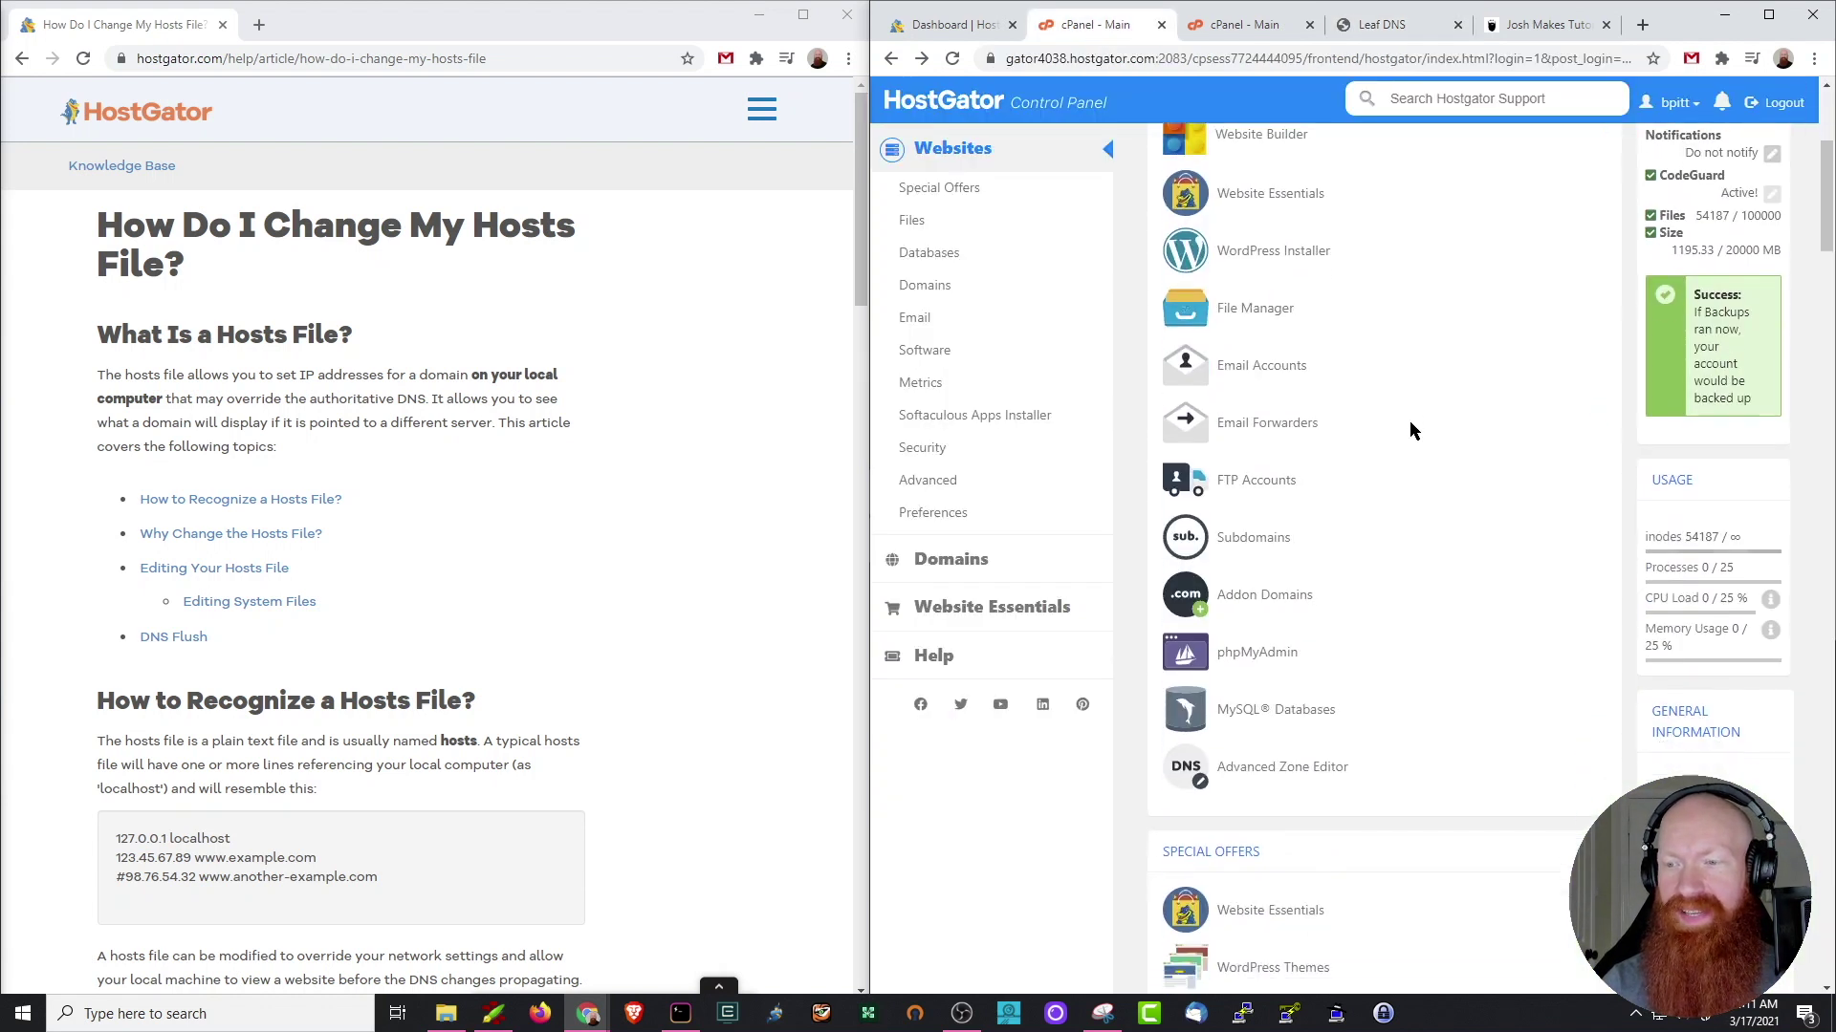
scroll(1489, 484, "up", 10)
scroll(1488, 485, "down", 10)
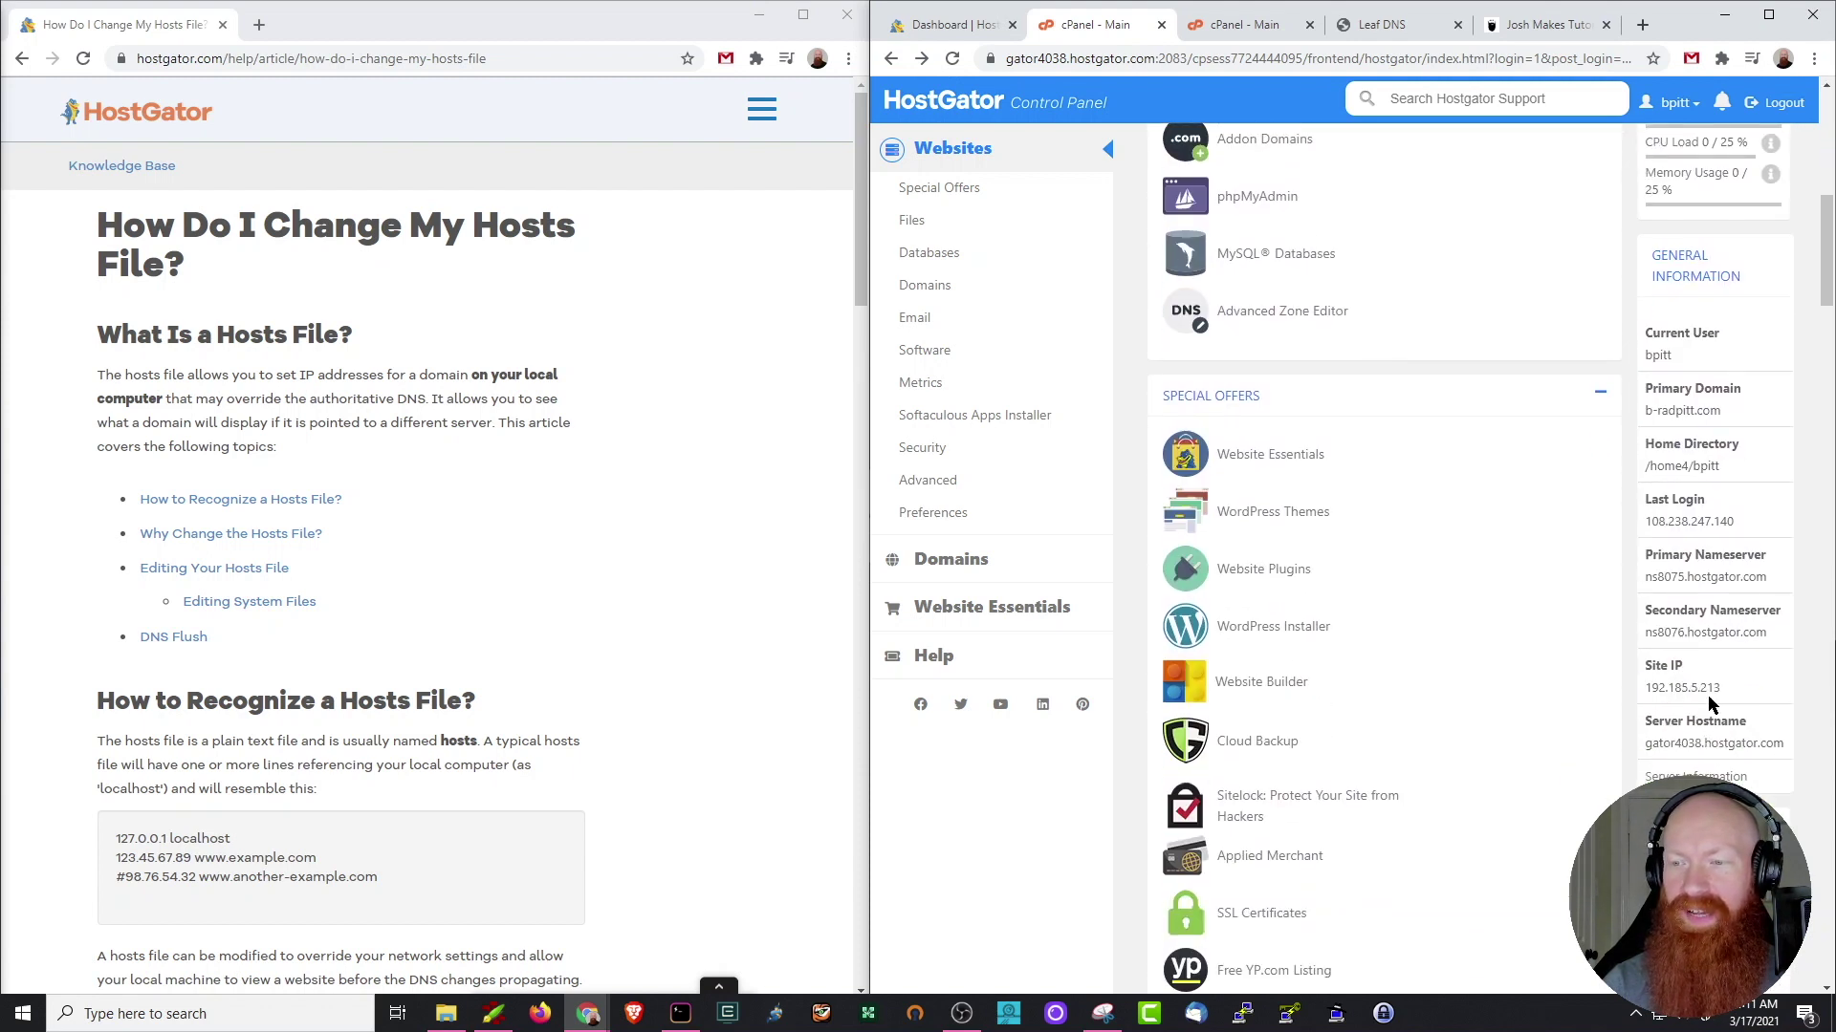
left_click(1391, 26)
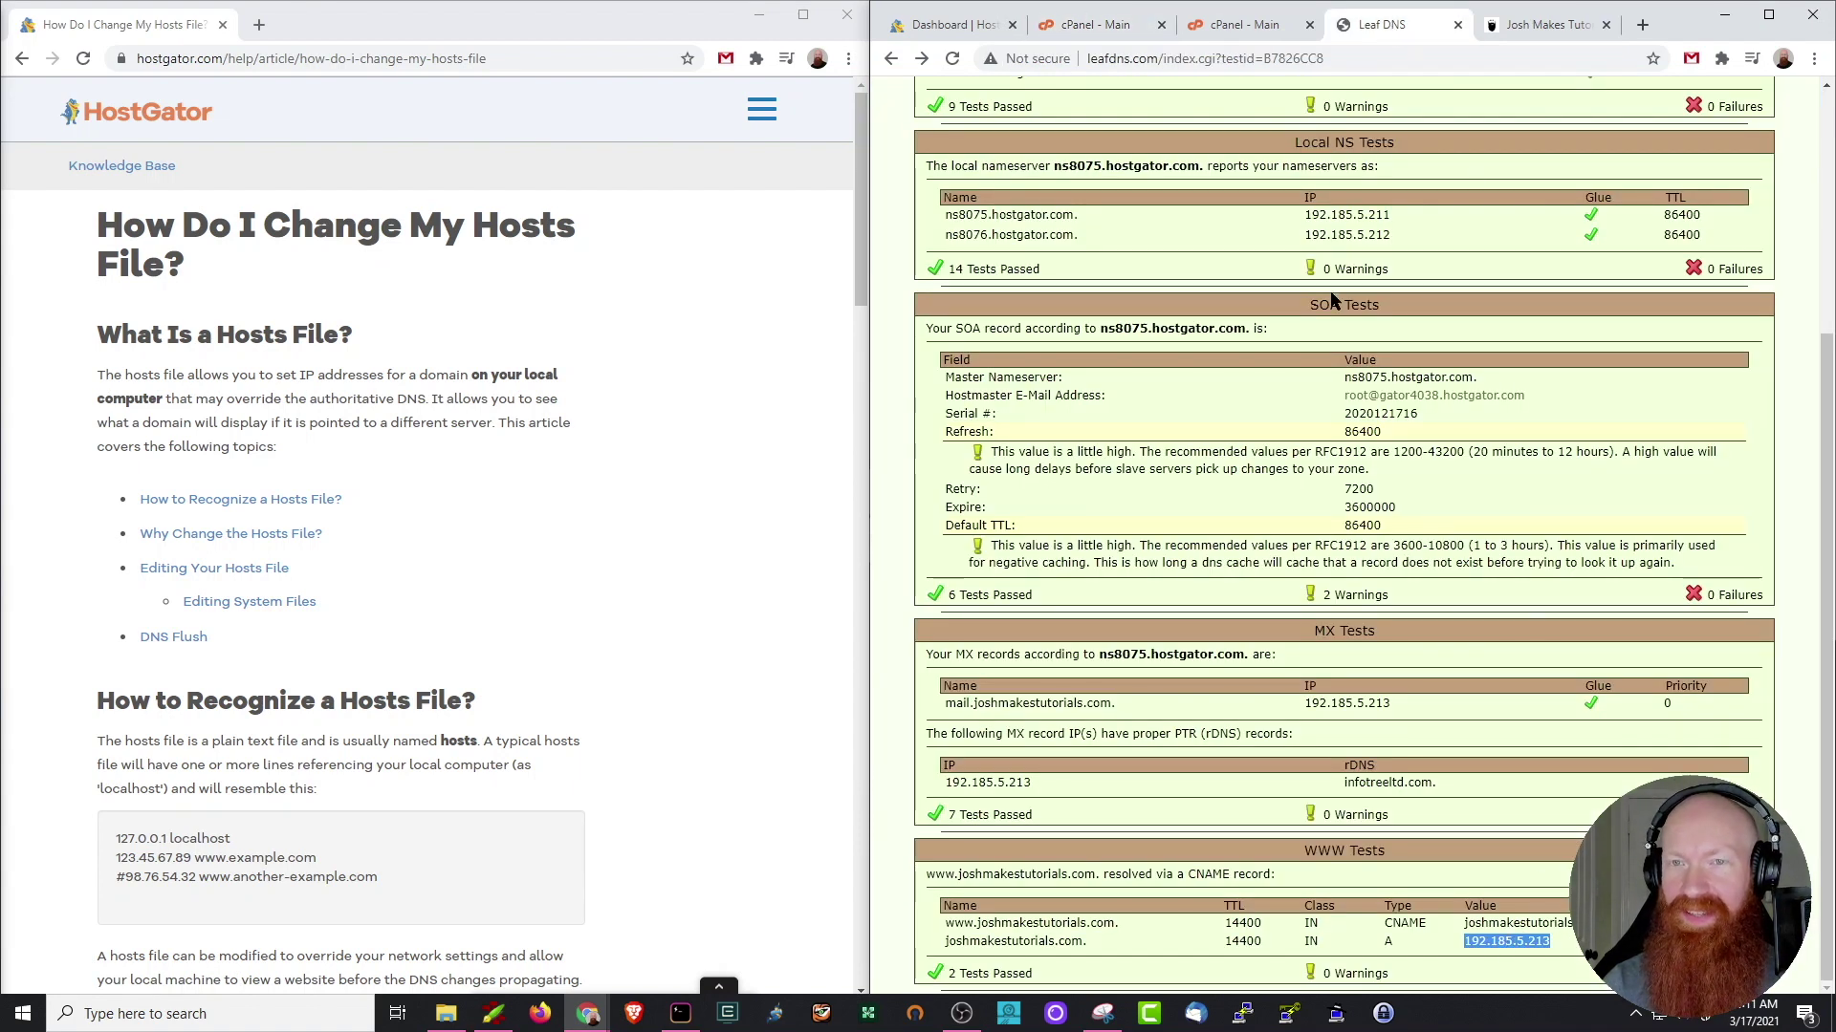
left_click(1130, 27)
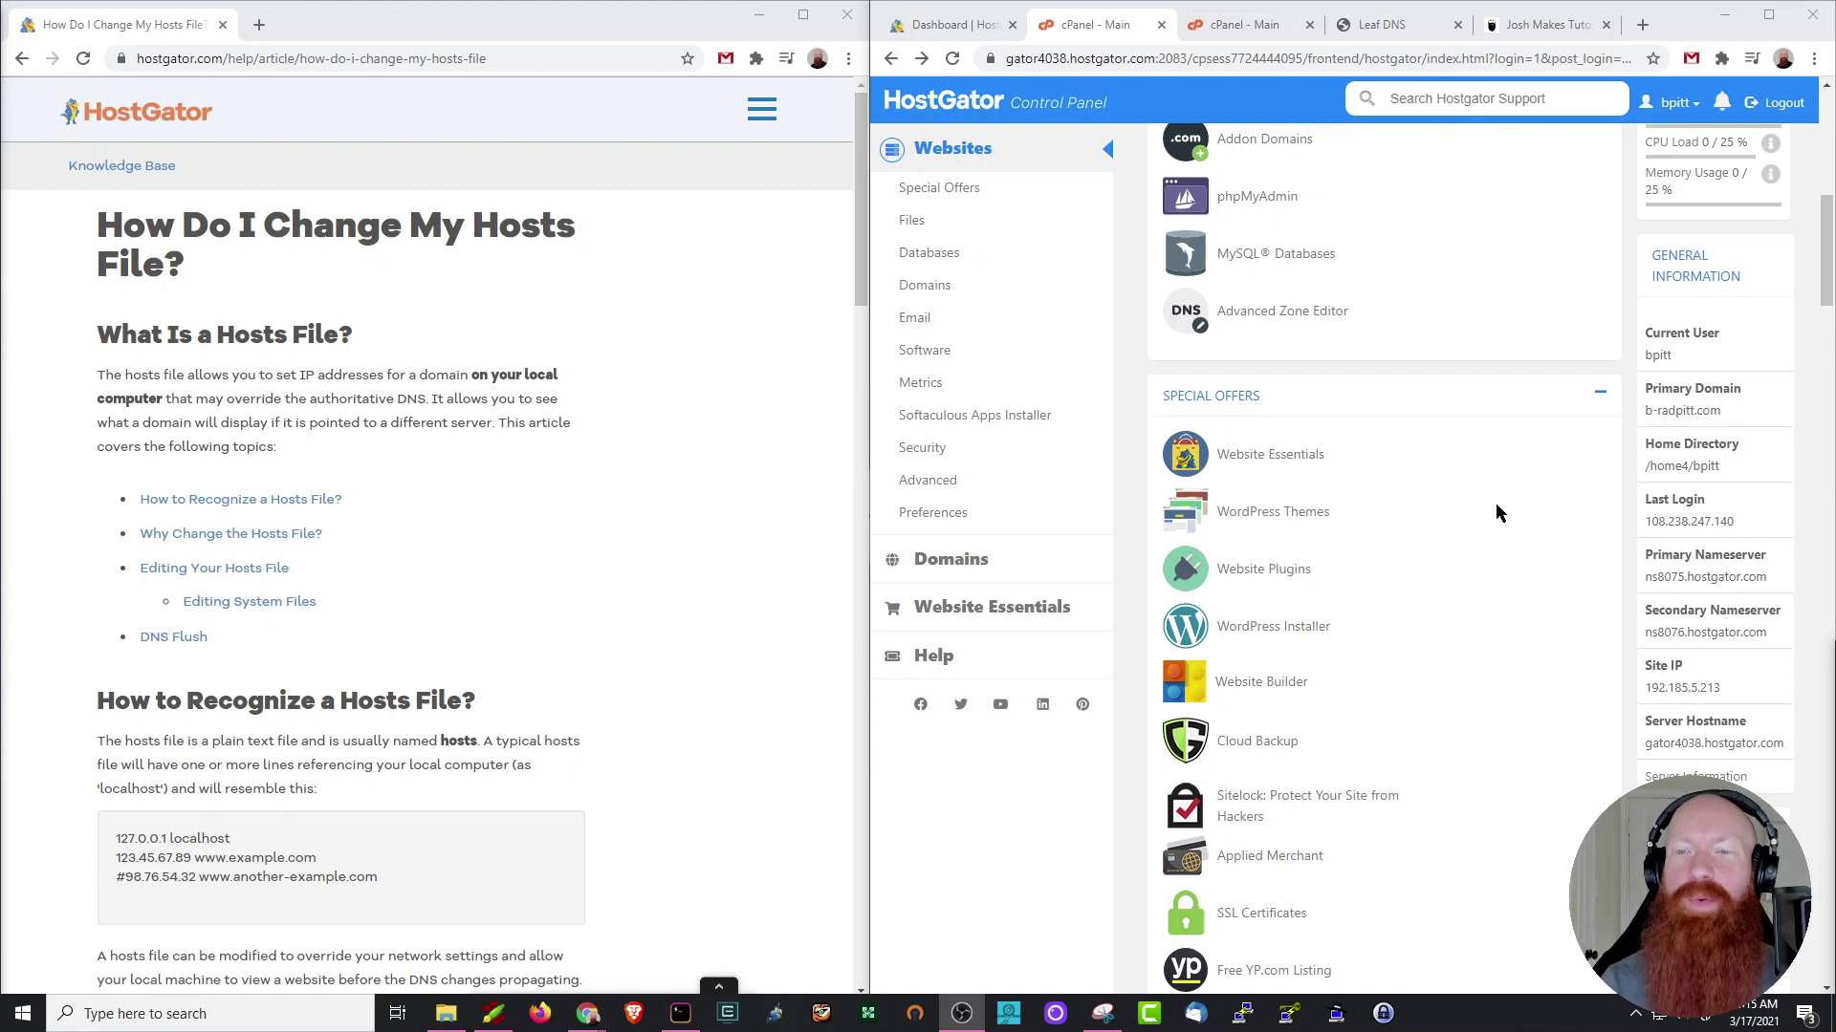
left_click(1249, 25)
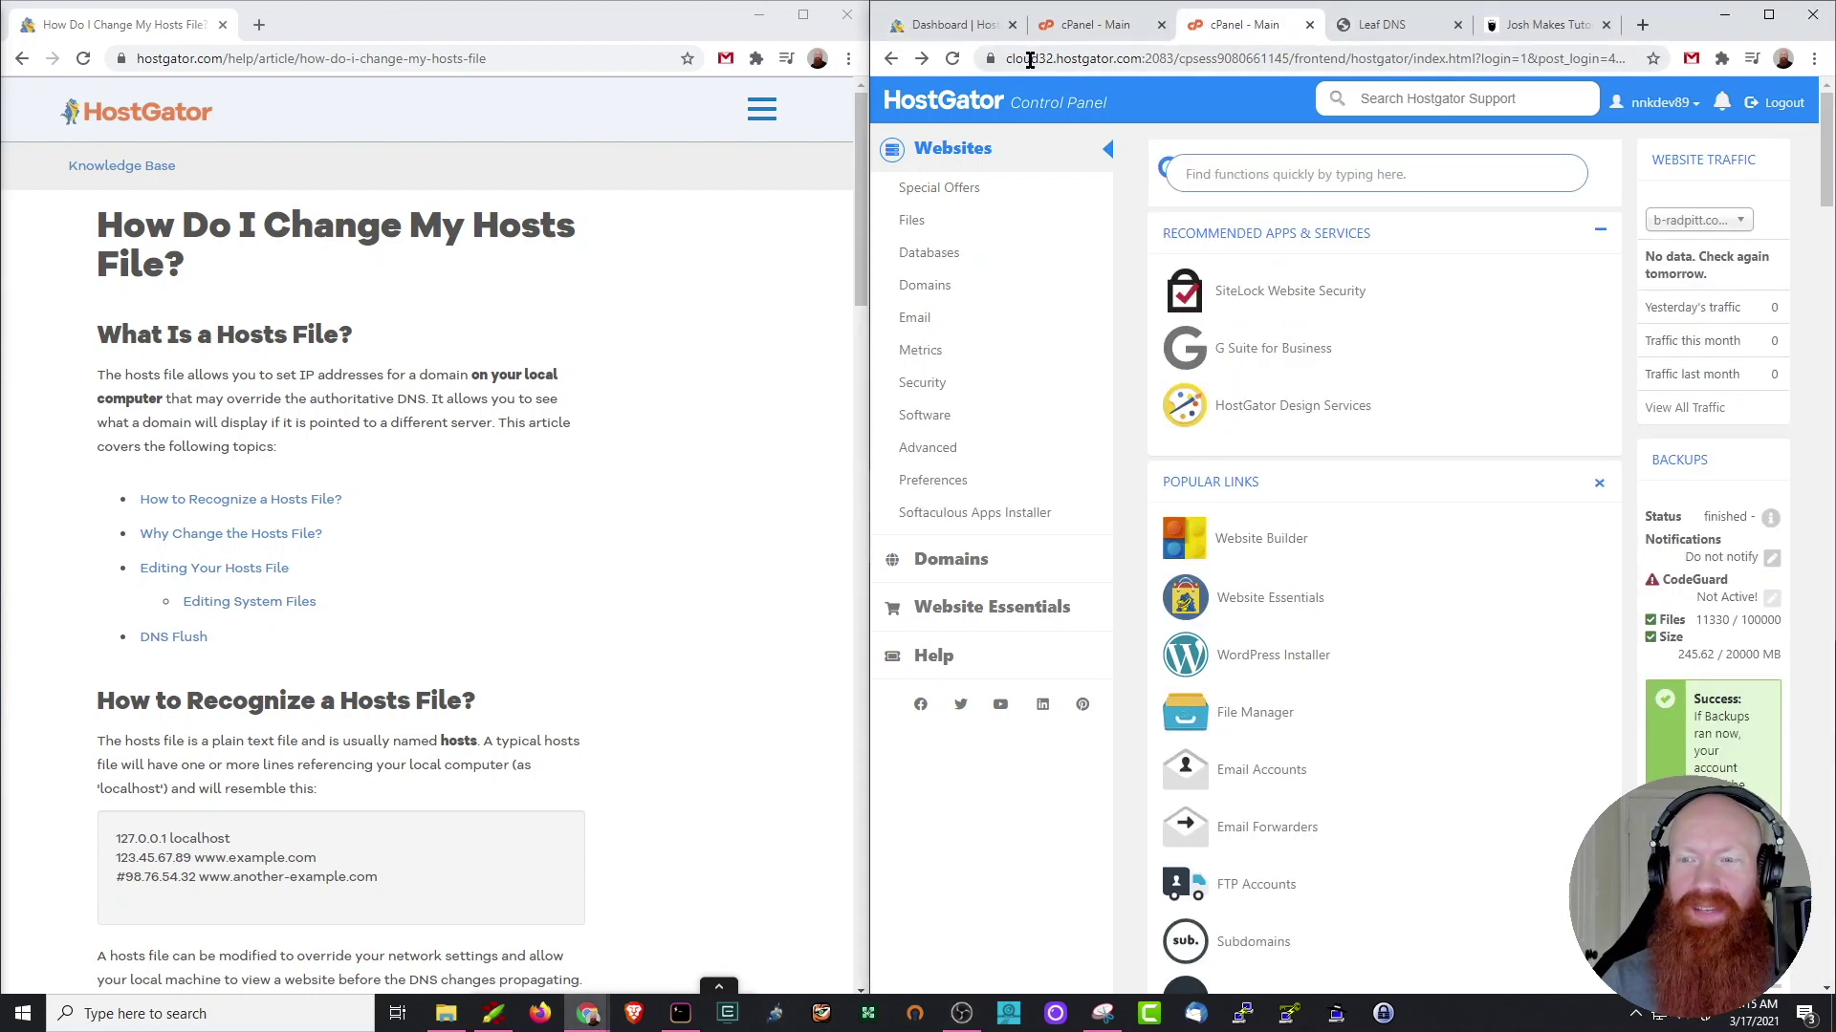
scroll(1525, 373, "down", 4)
scroll(1522, 367, "down", 6)
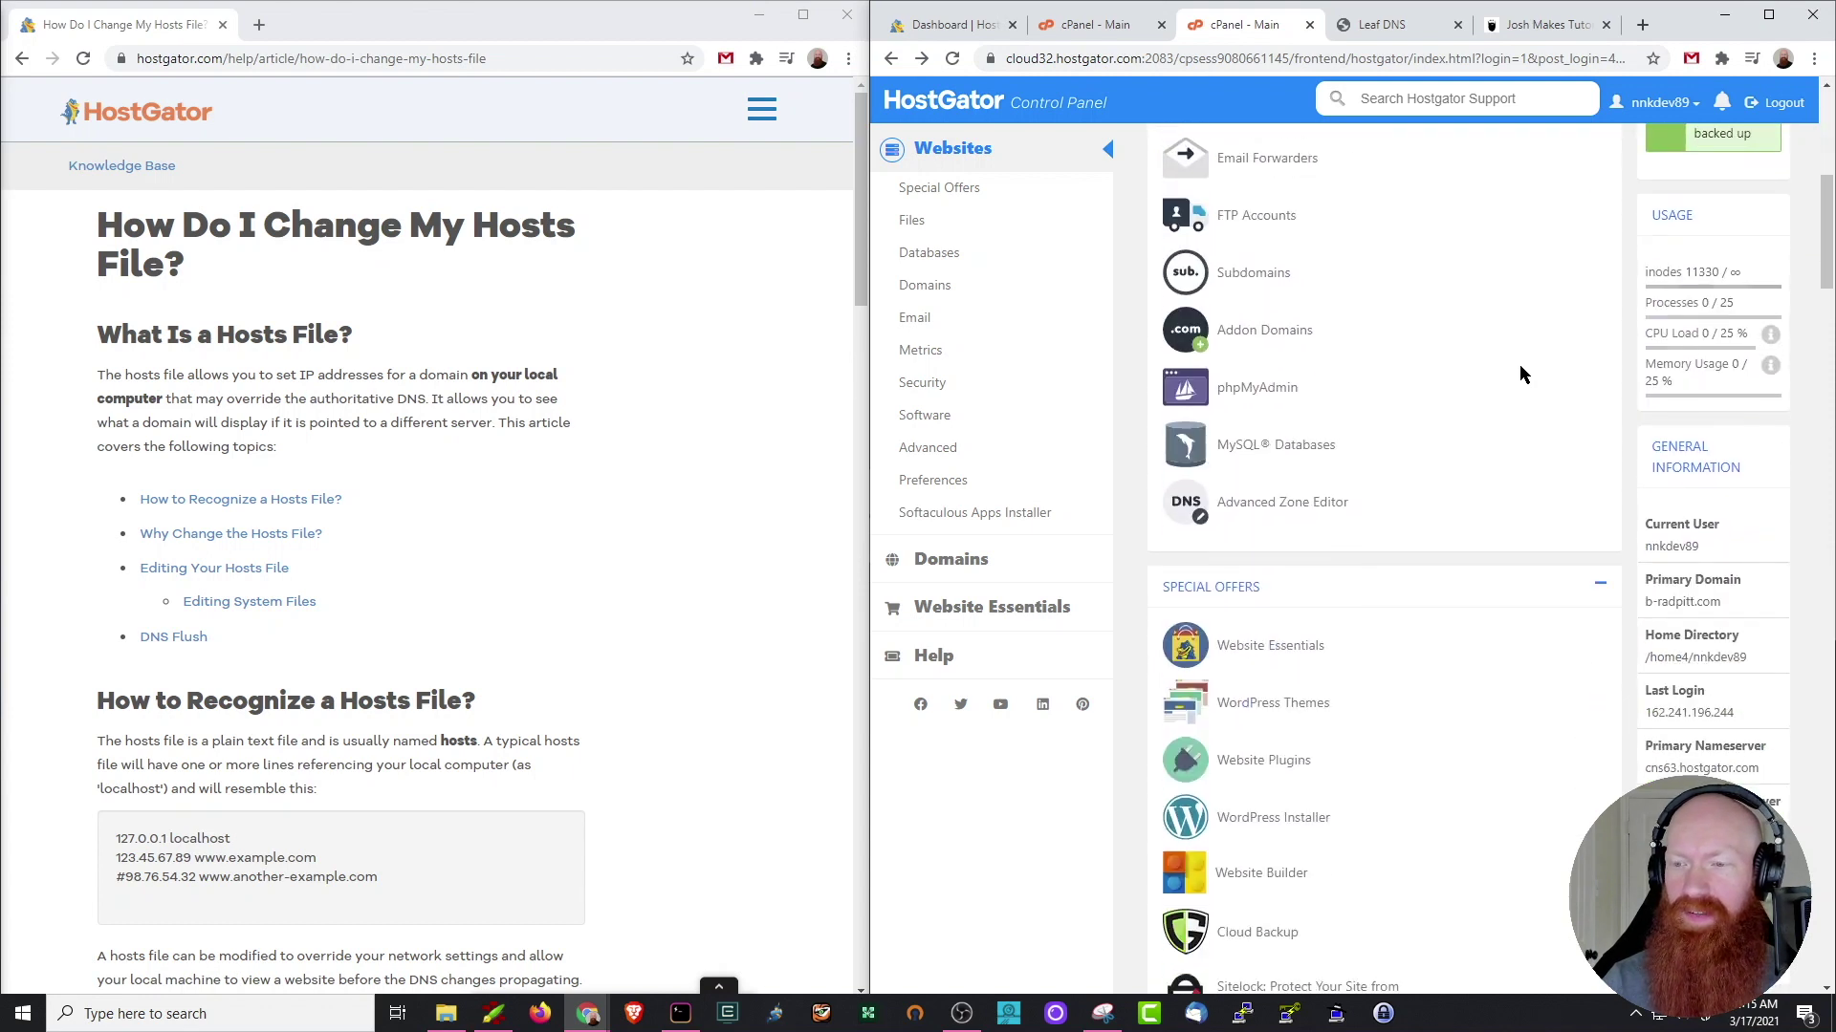
left_click_drag(1738, 502, 1646, 499)
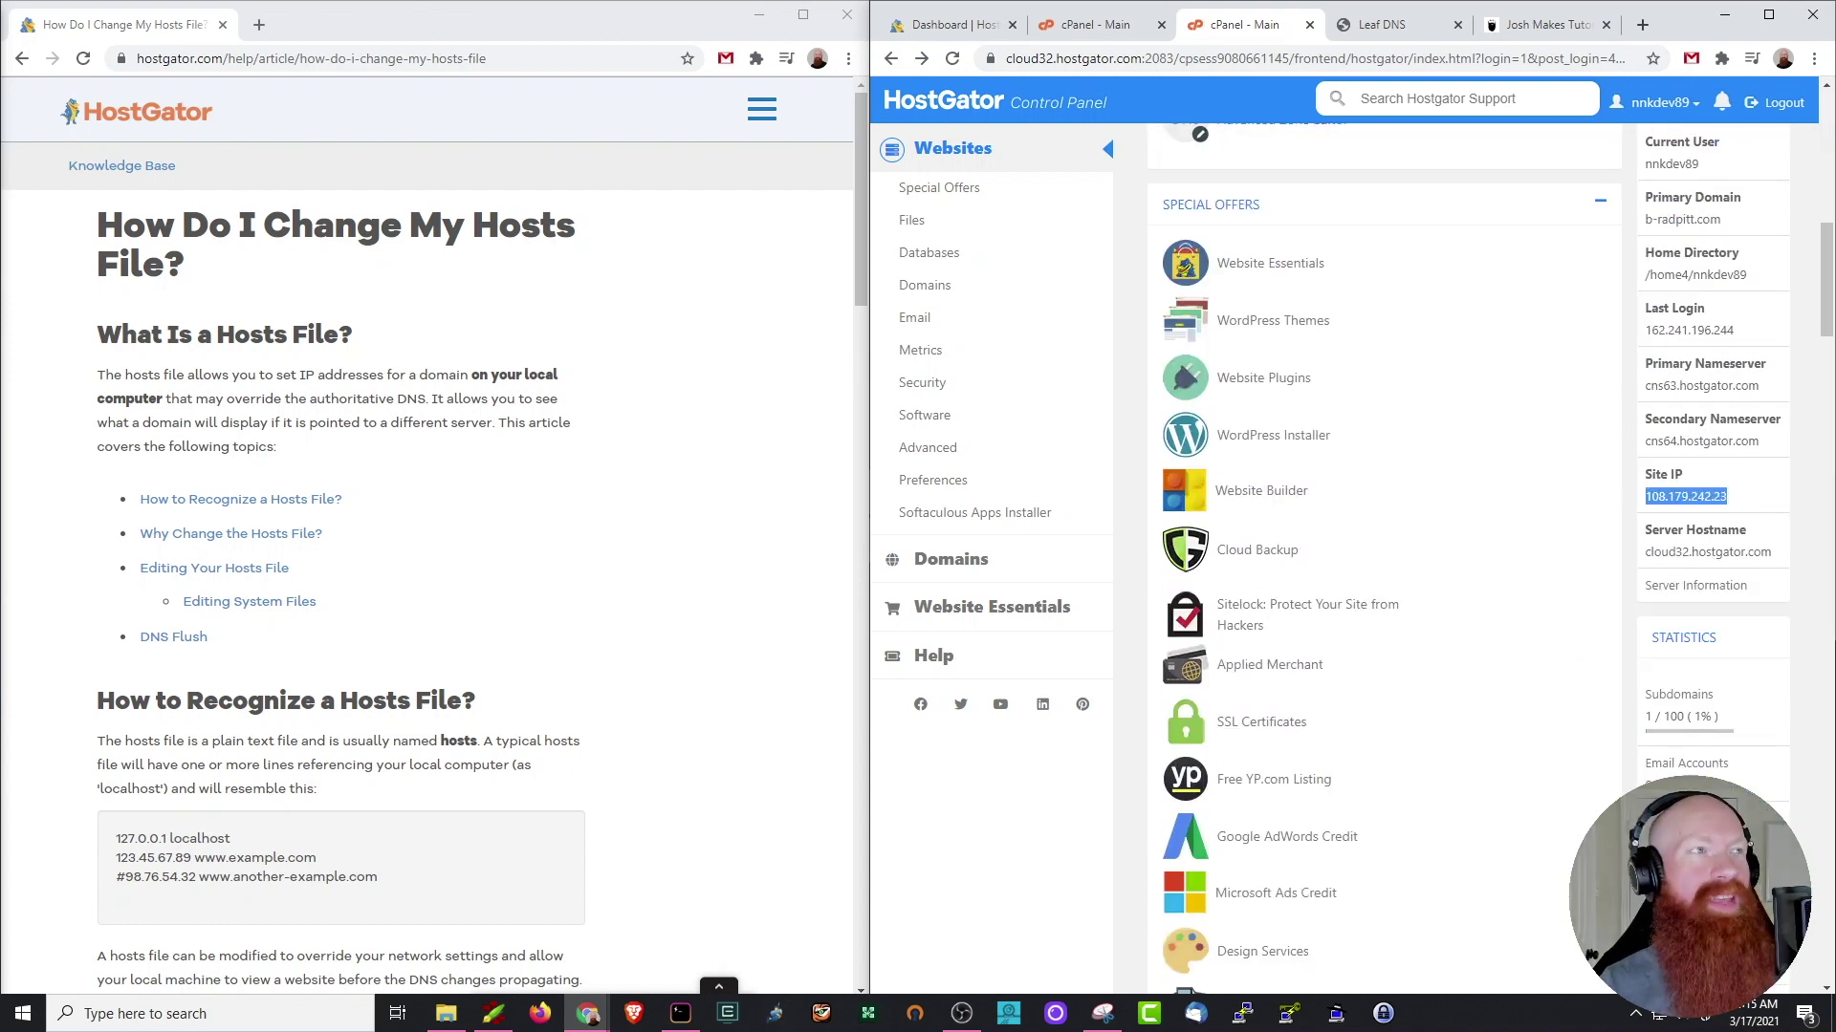
key("alt+Tab")
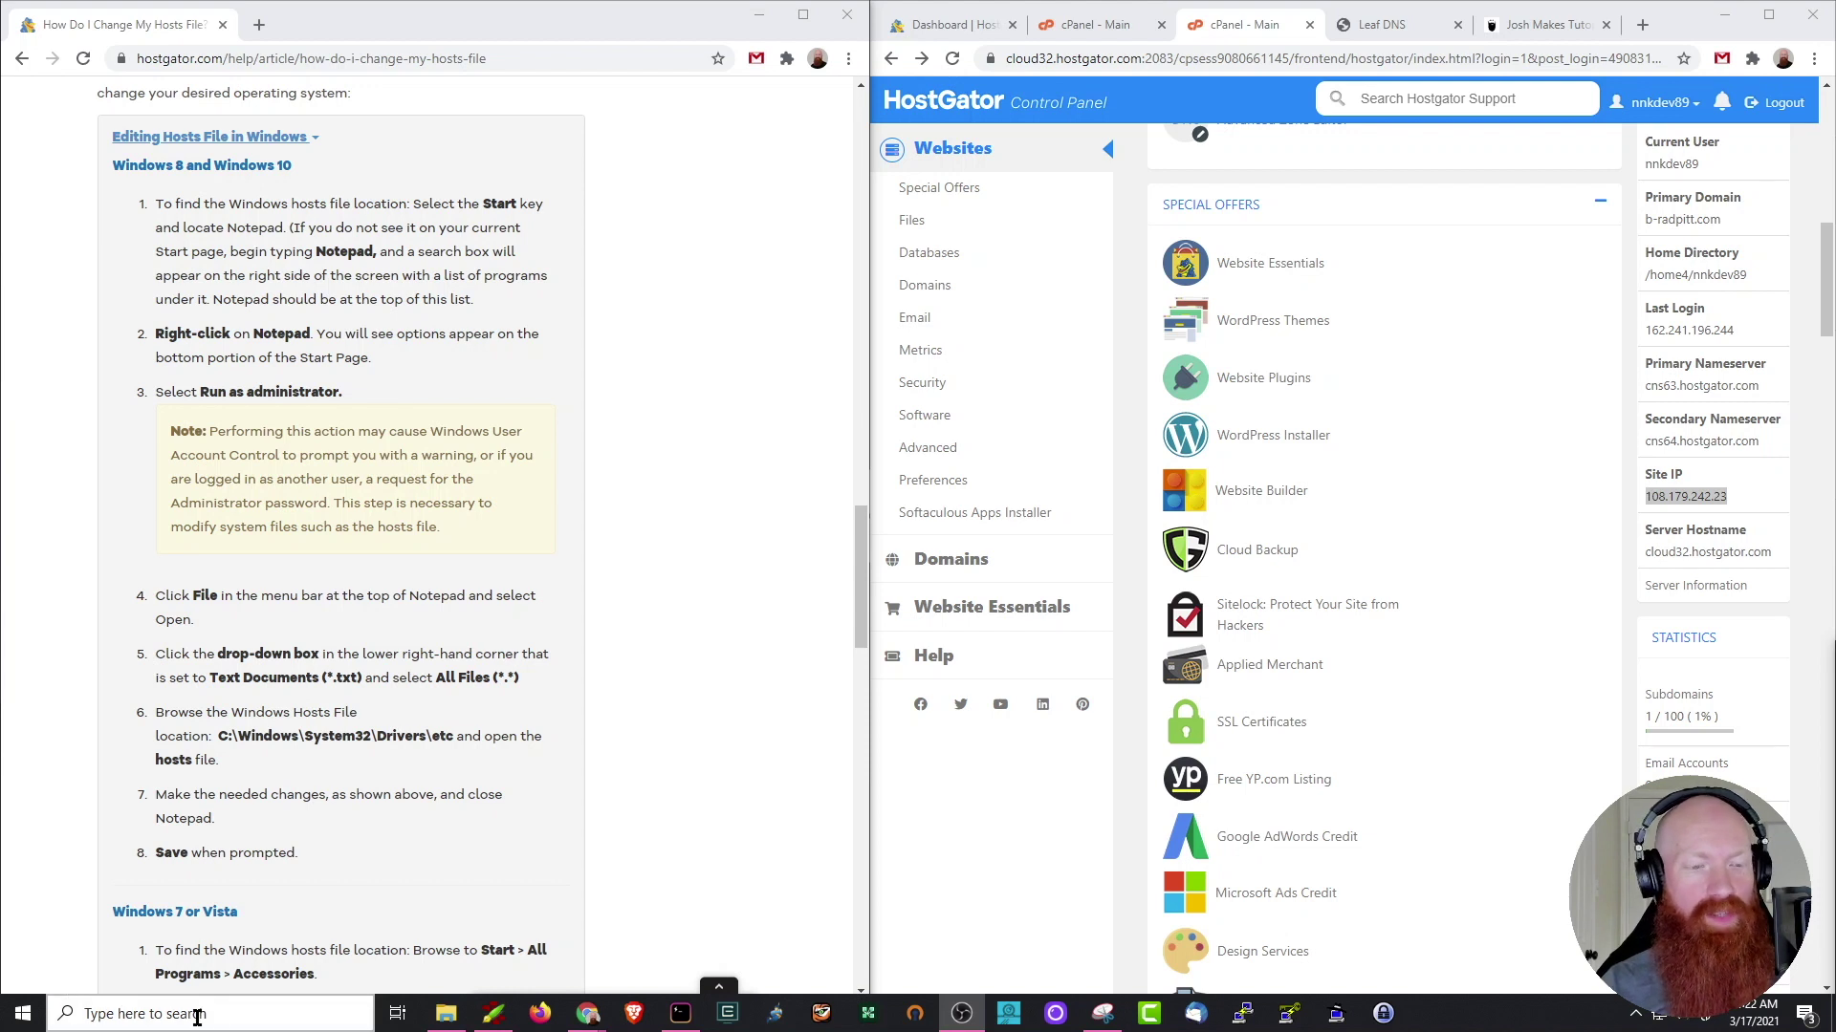
Step: Launch Notepad as administrator from the Windows taskbar search
left_click(163, 1014)
type("Notepad")
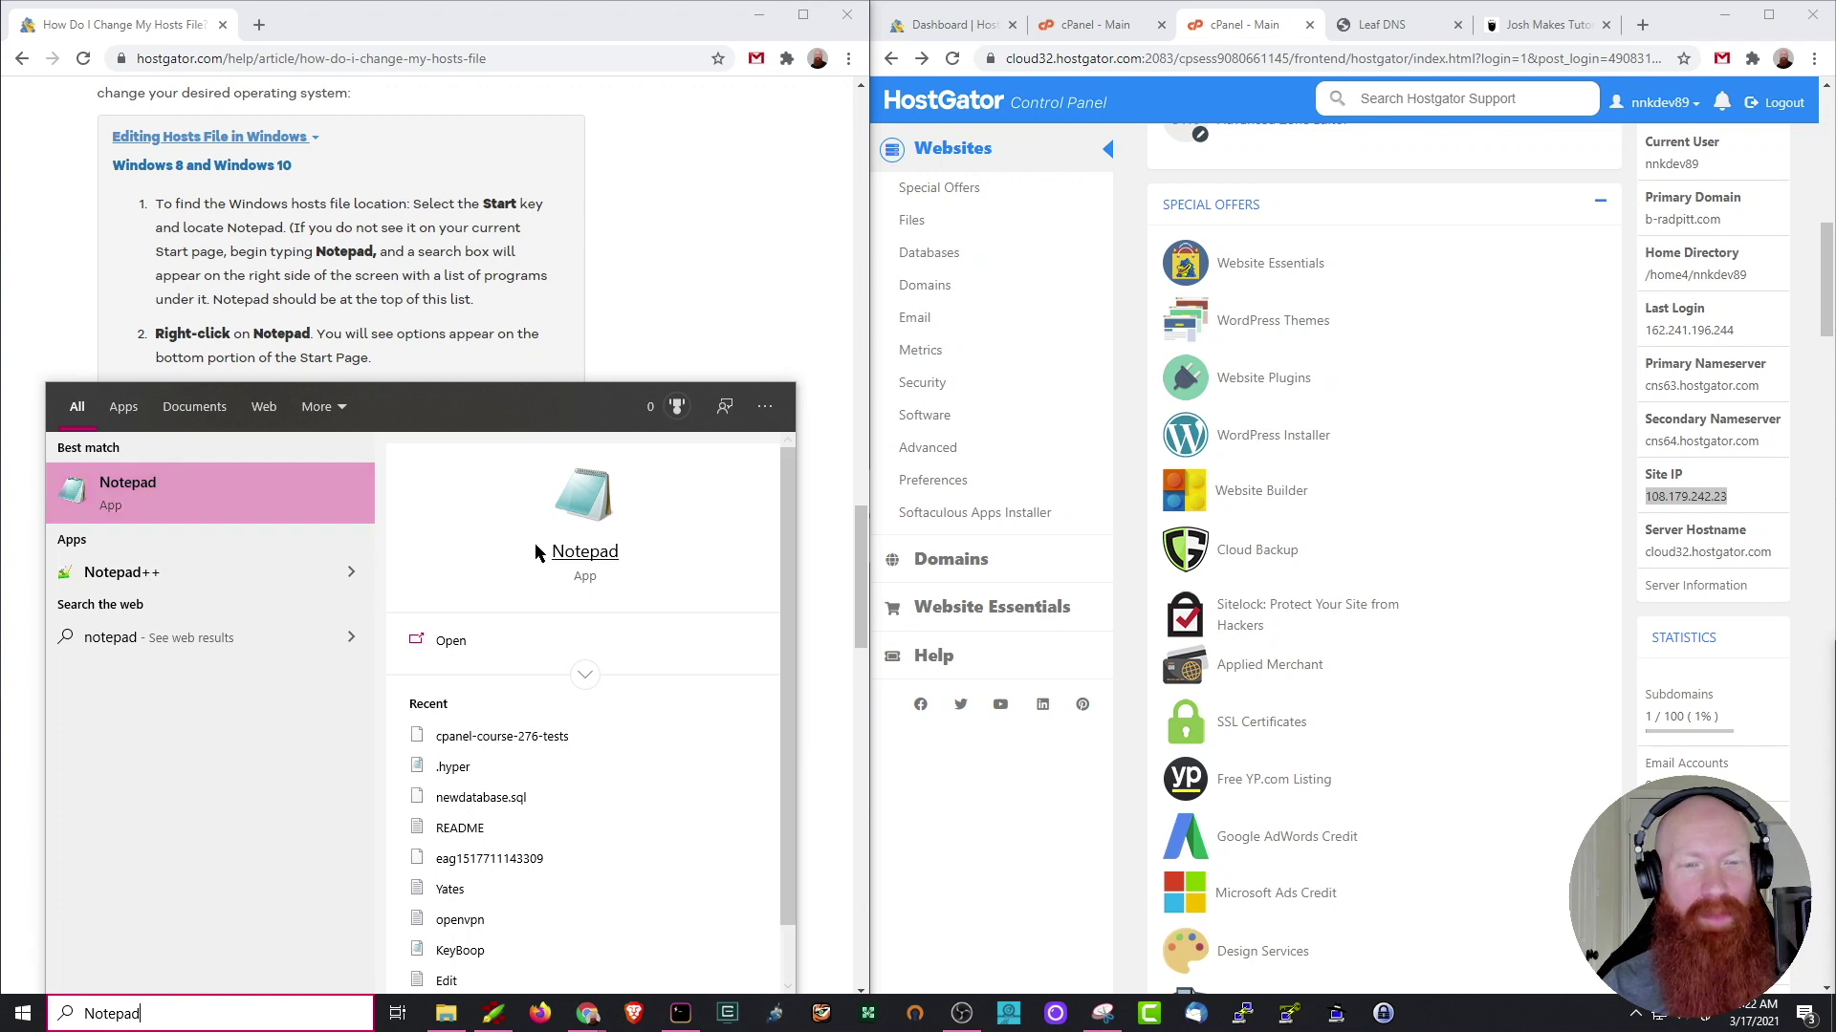
right_click(580, 506)
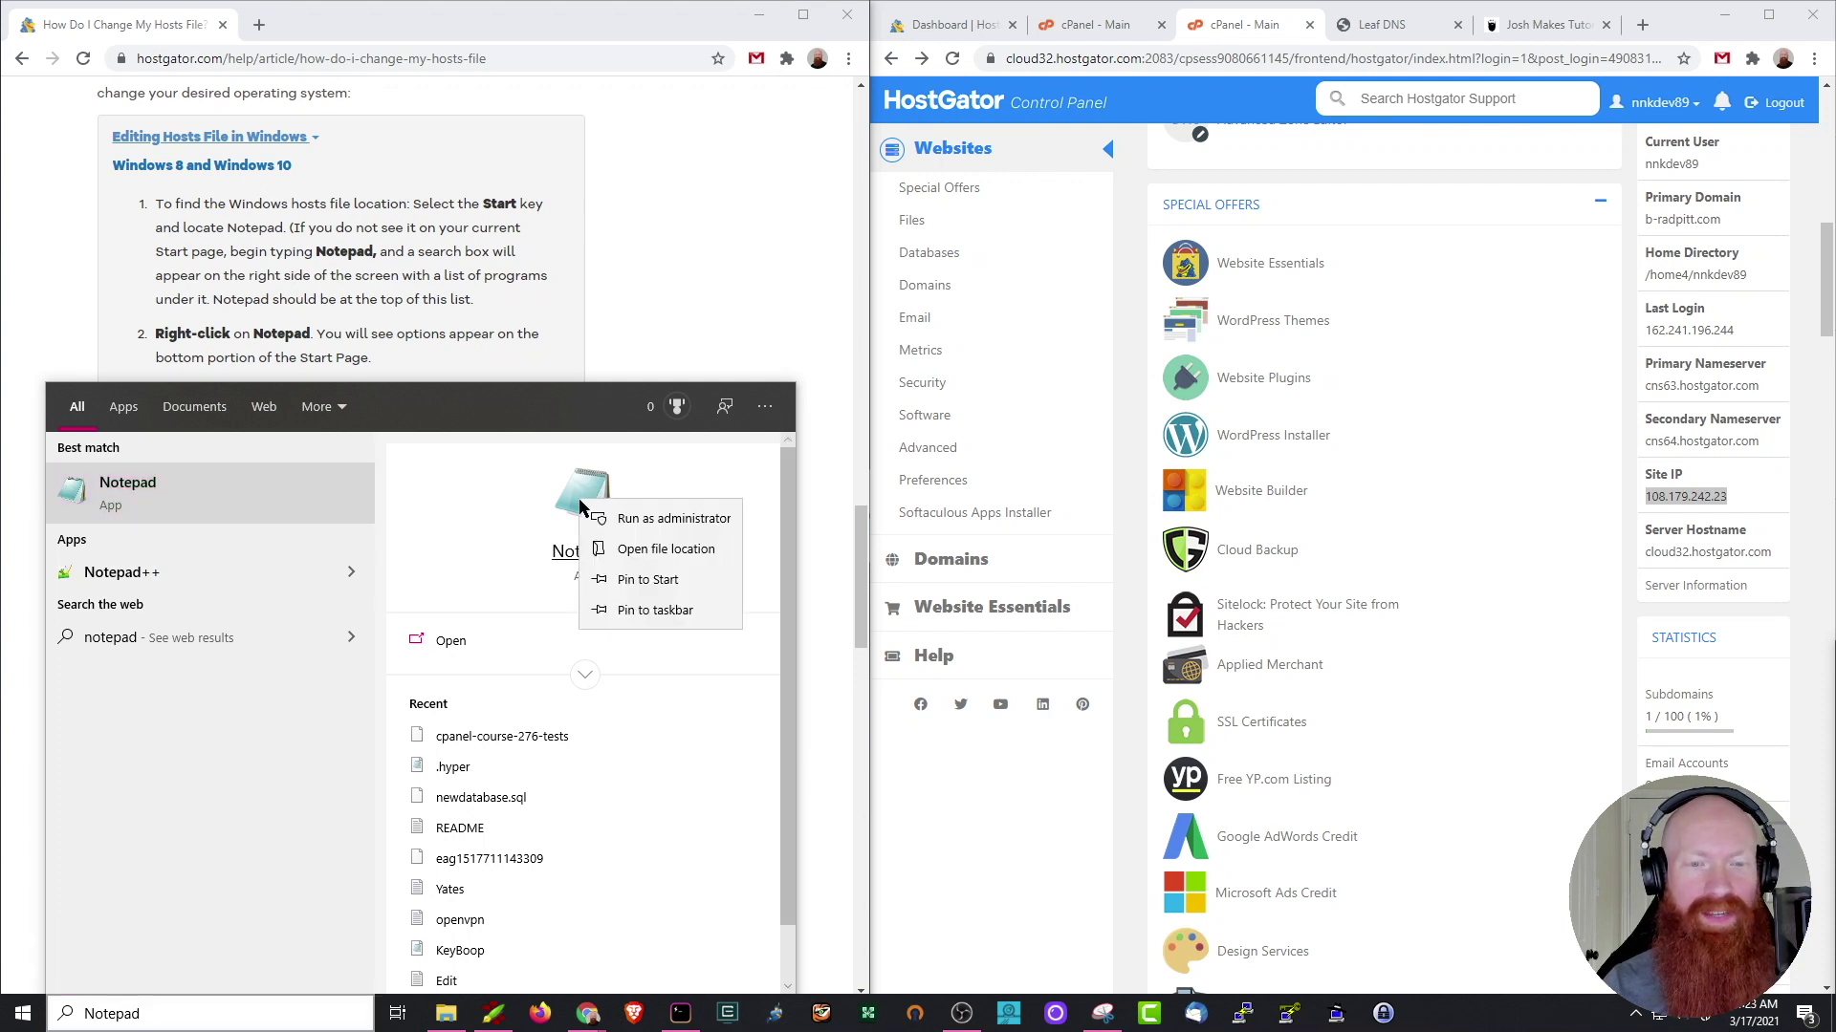
left_click(650, 520)
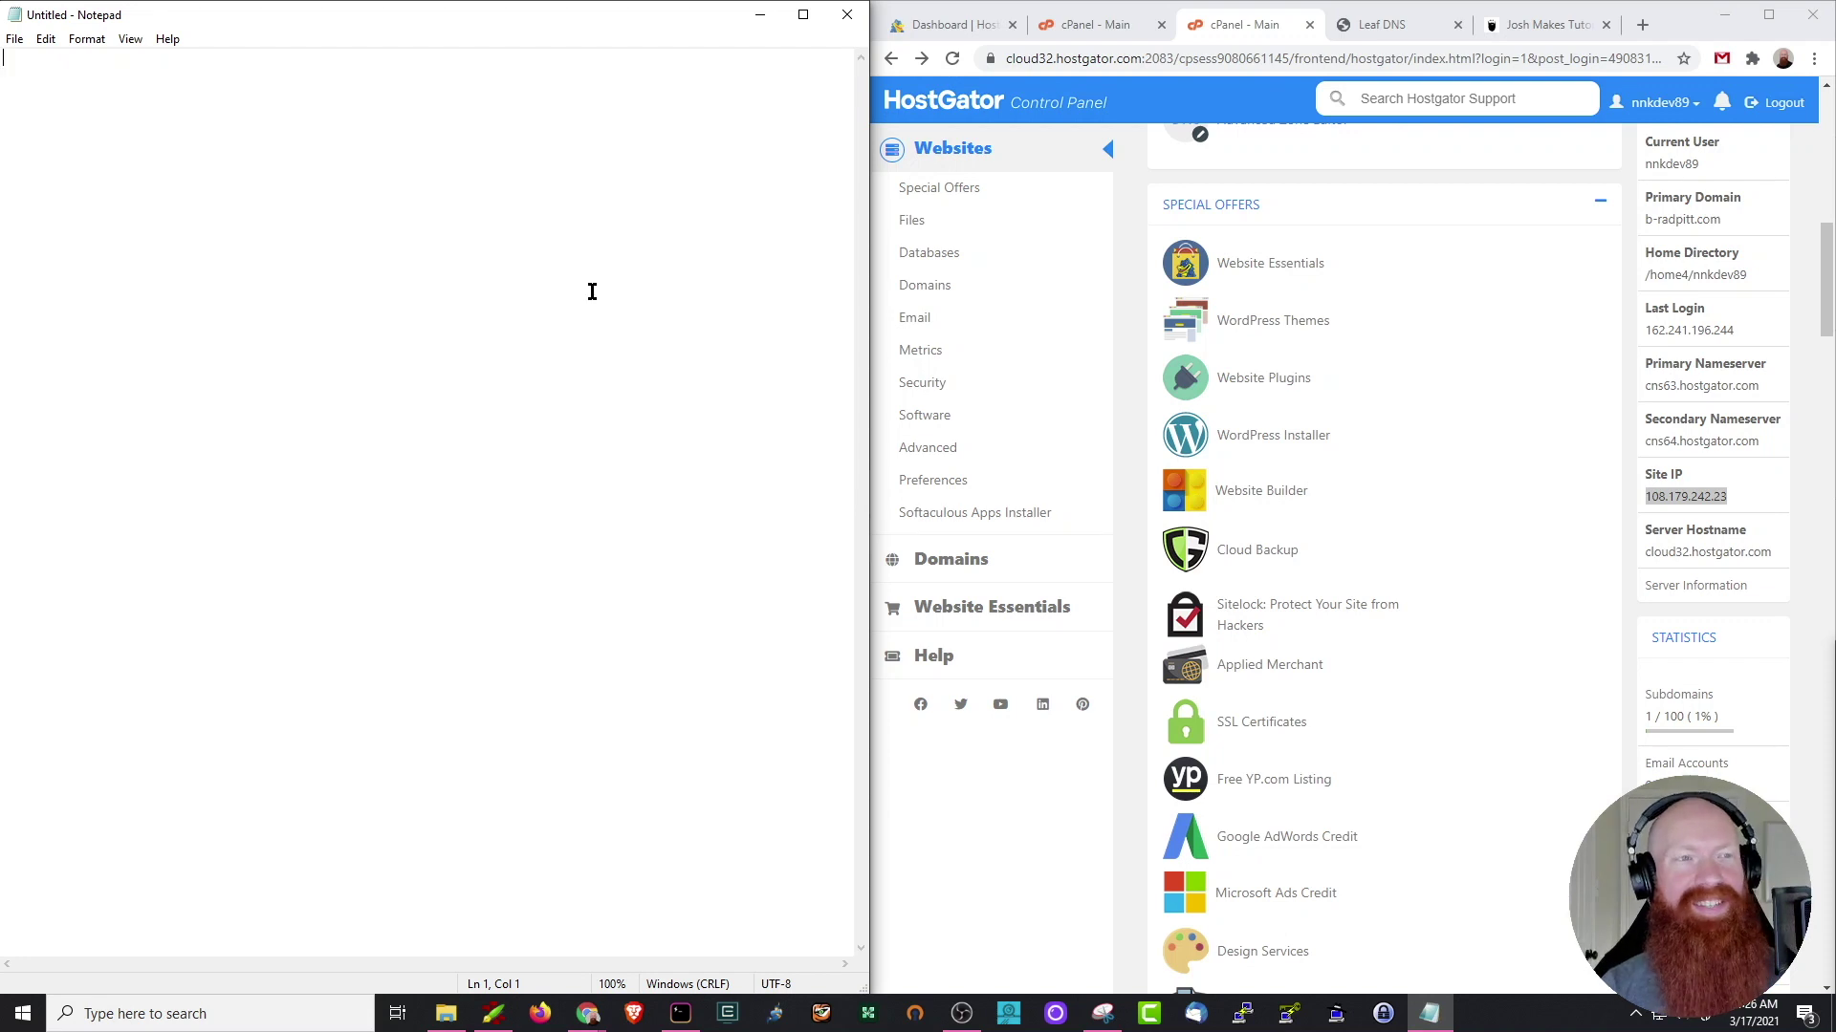
Step: In Notepad's Open dialog, browse to C:\Windows\System32
left_click(14, 39)
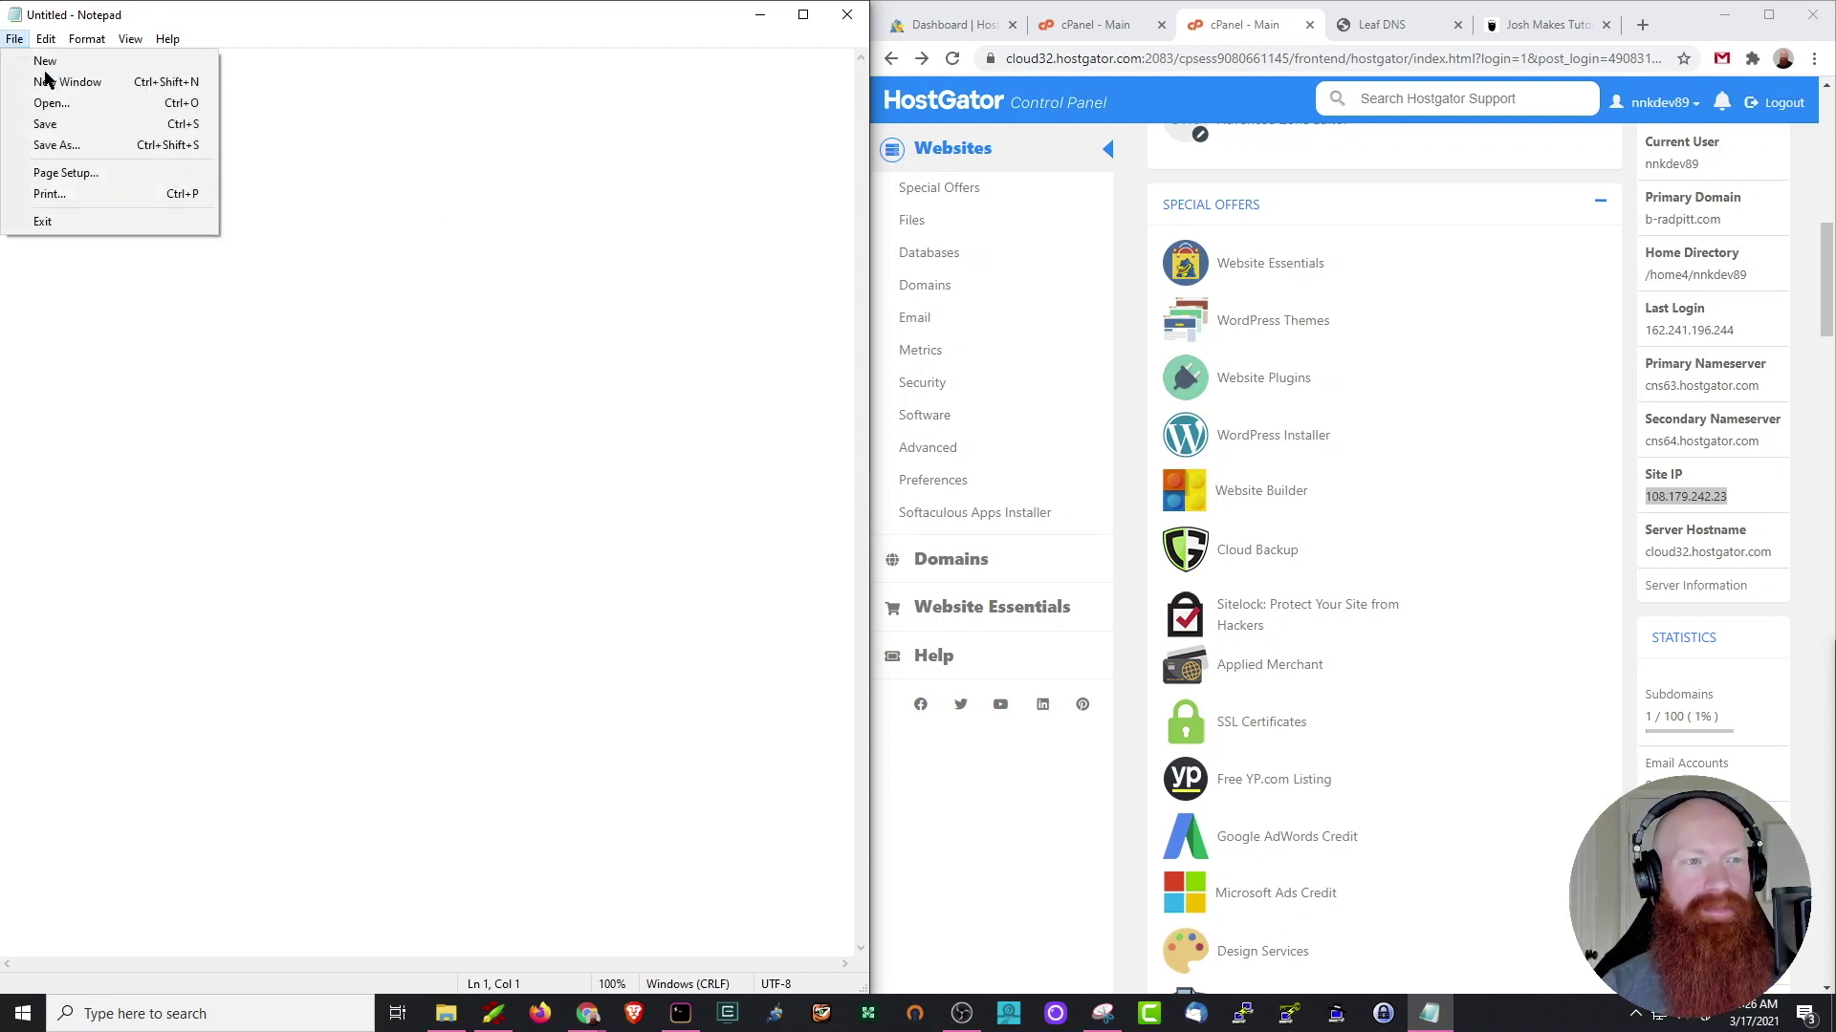
left_click(75, 112)
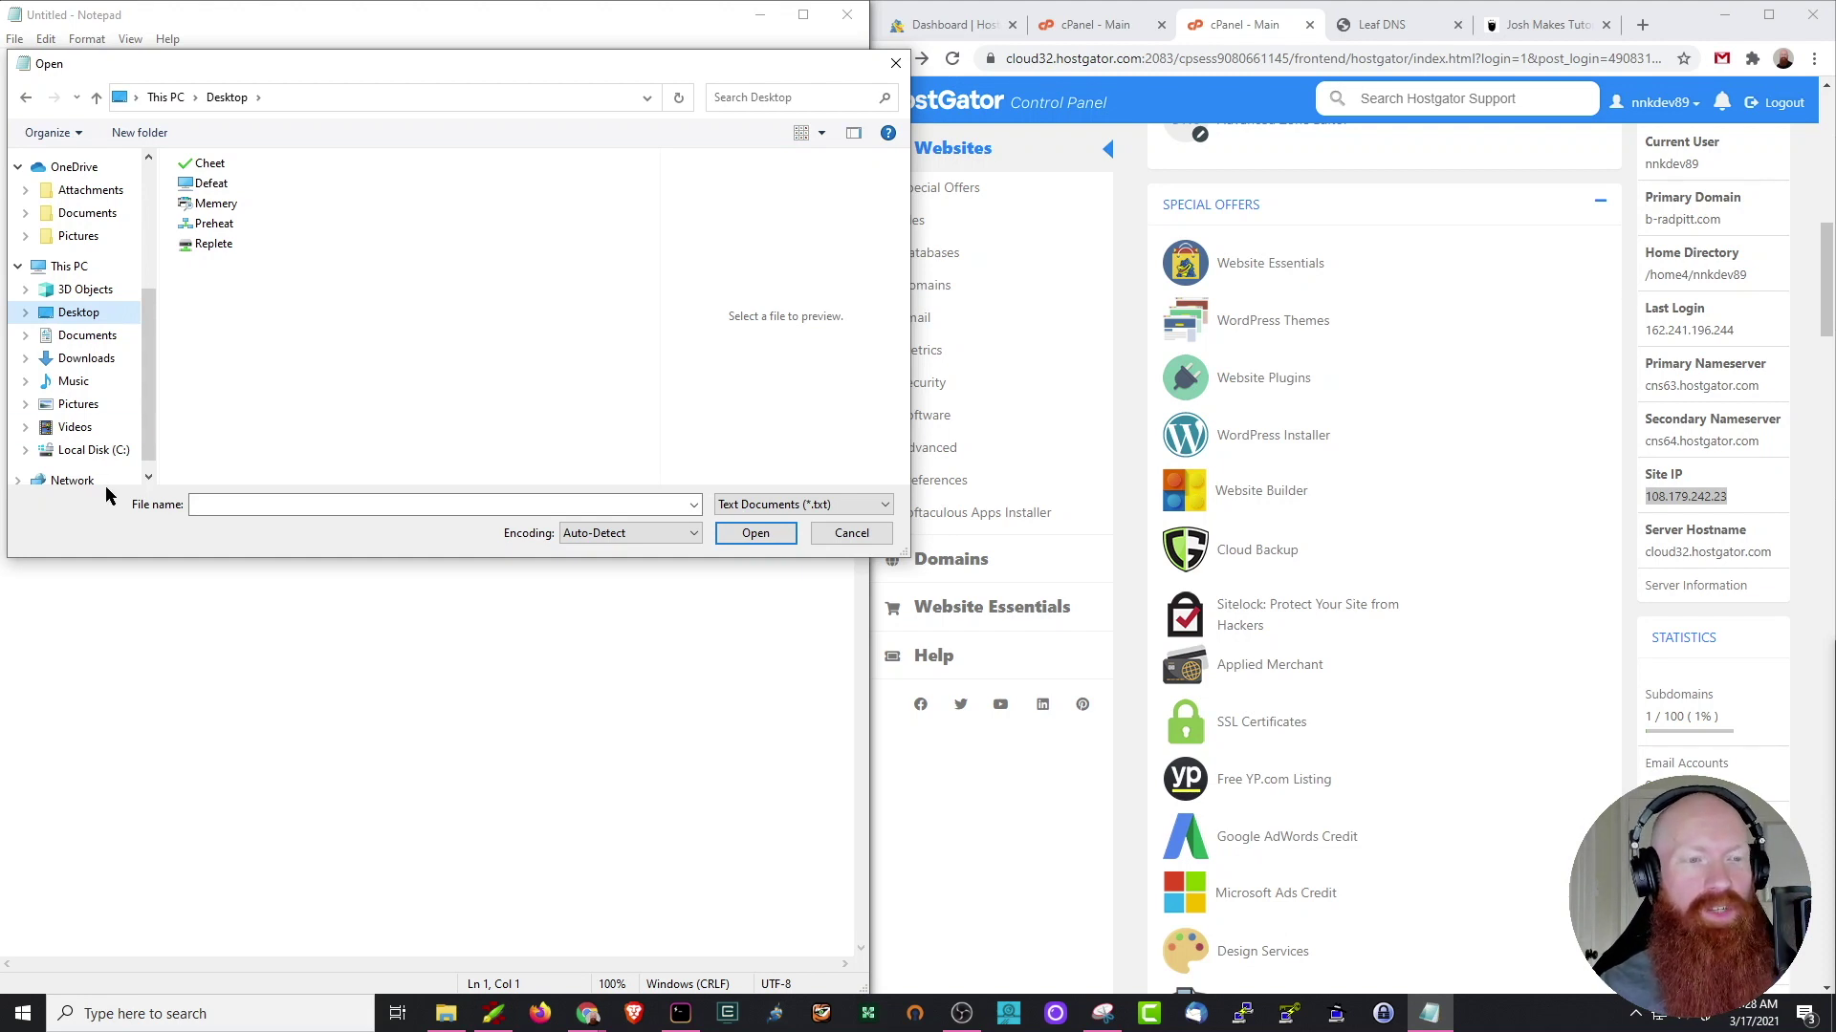
left_click(86, 456)
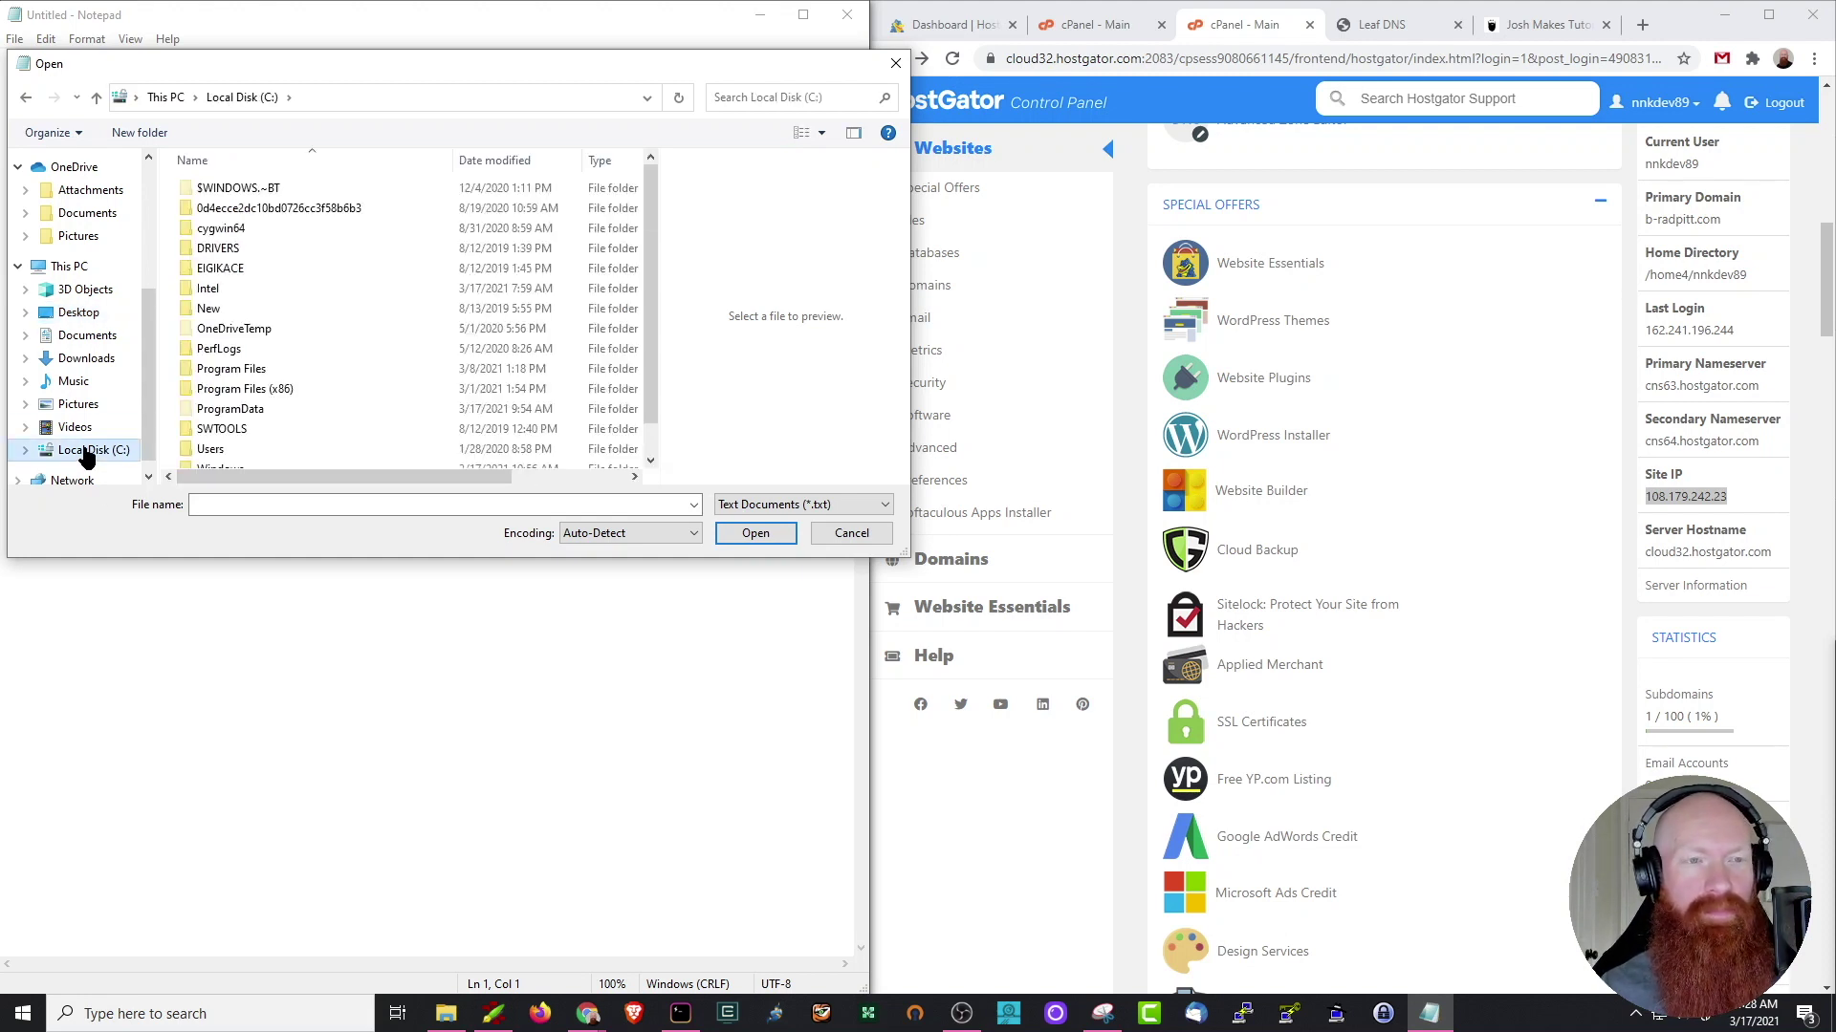
scroll(349, 359, "down", 1)
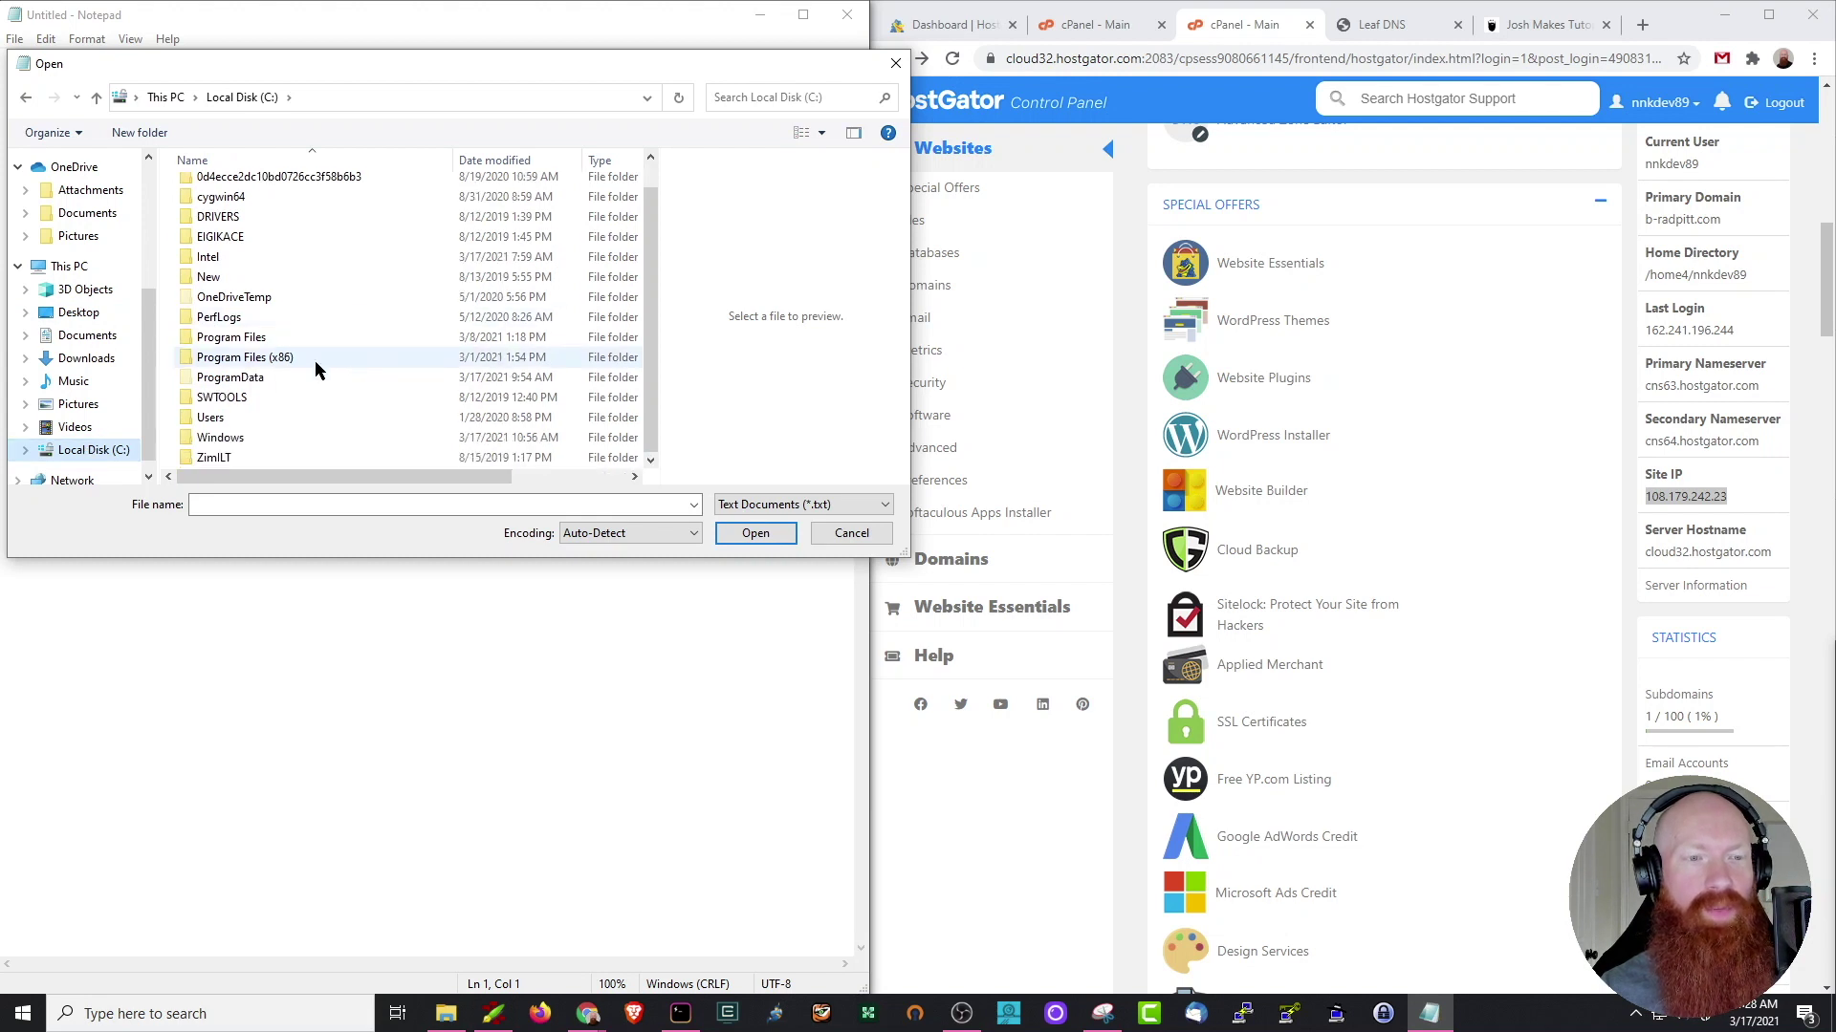
double_click(192, 437)
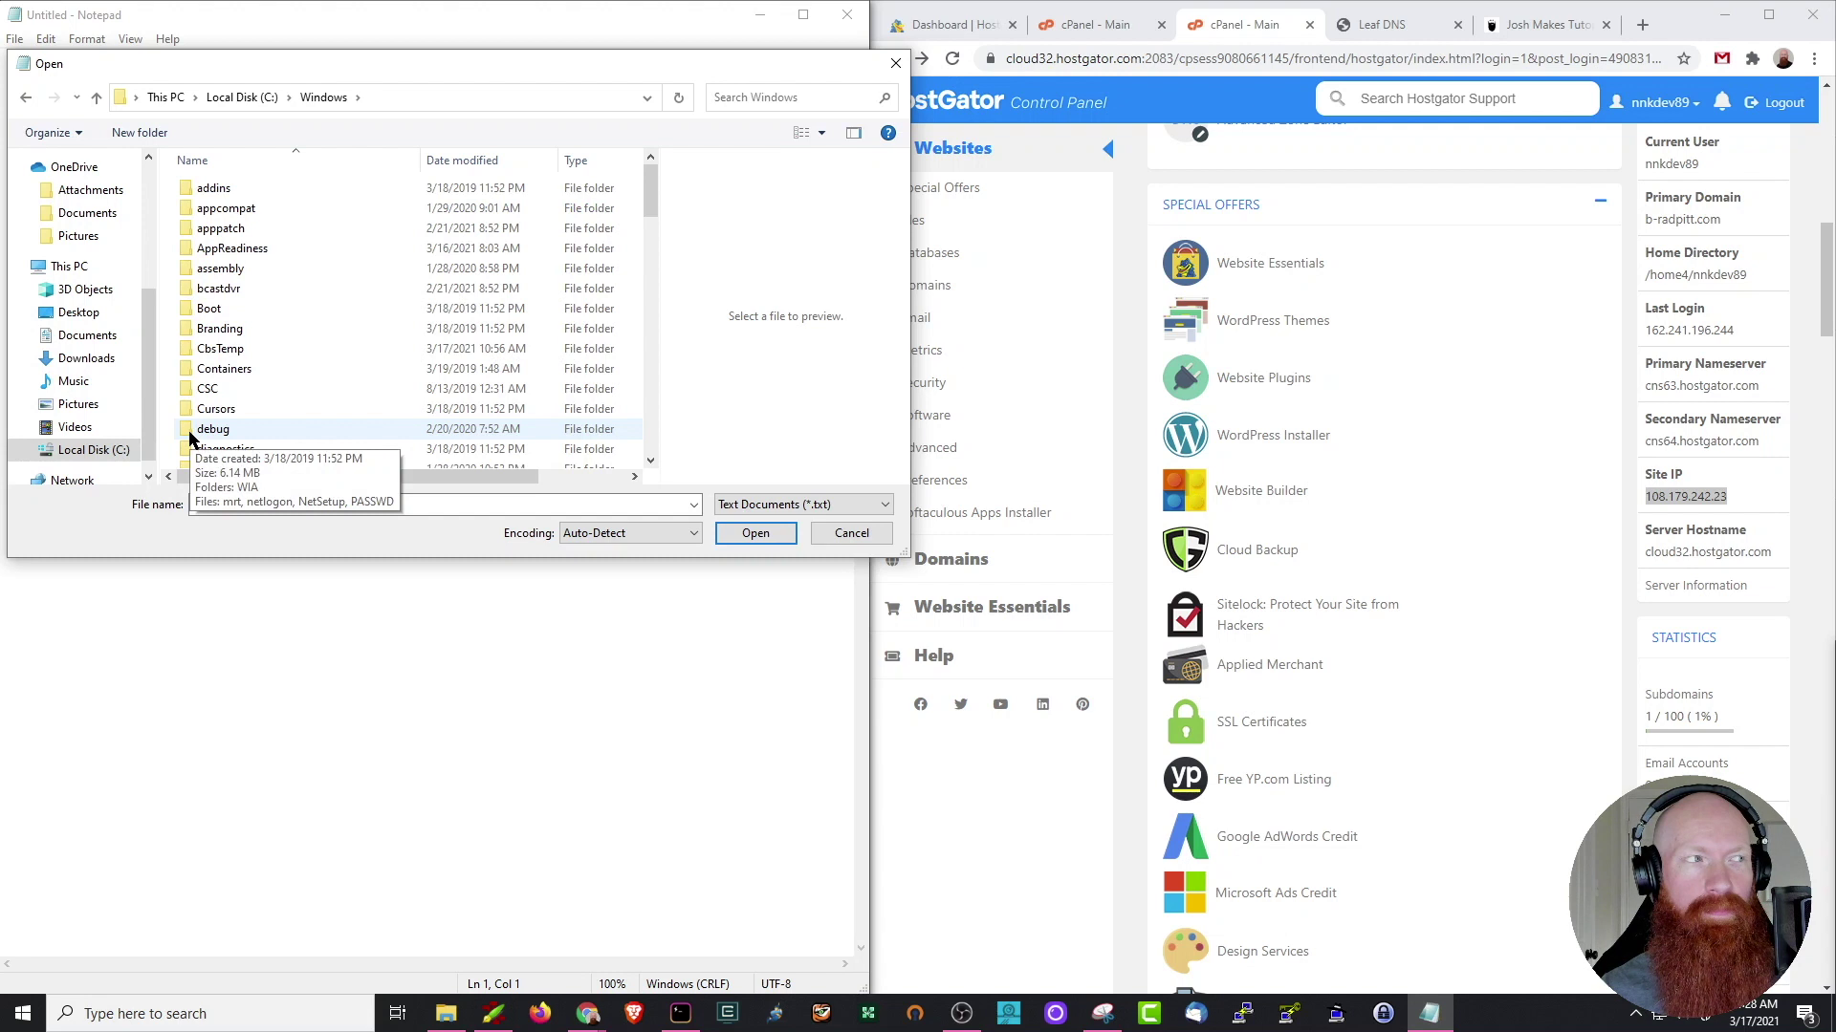
scroll(299, 299, "down", 5)
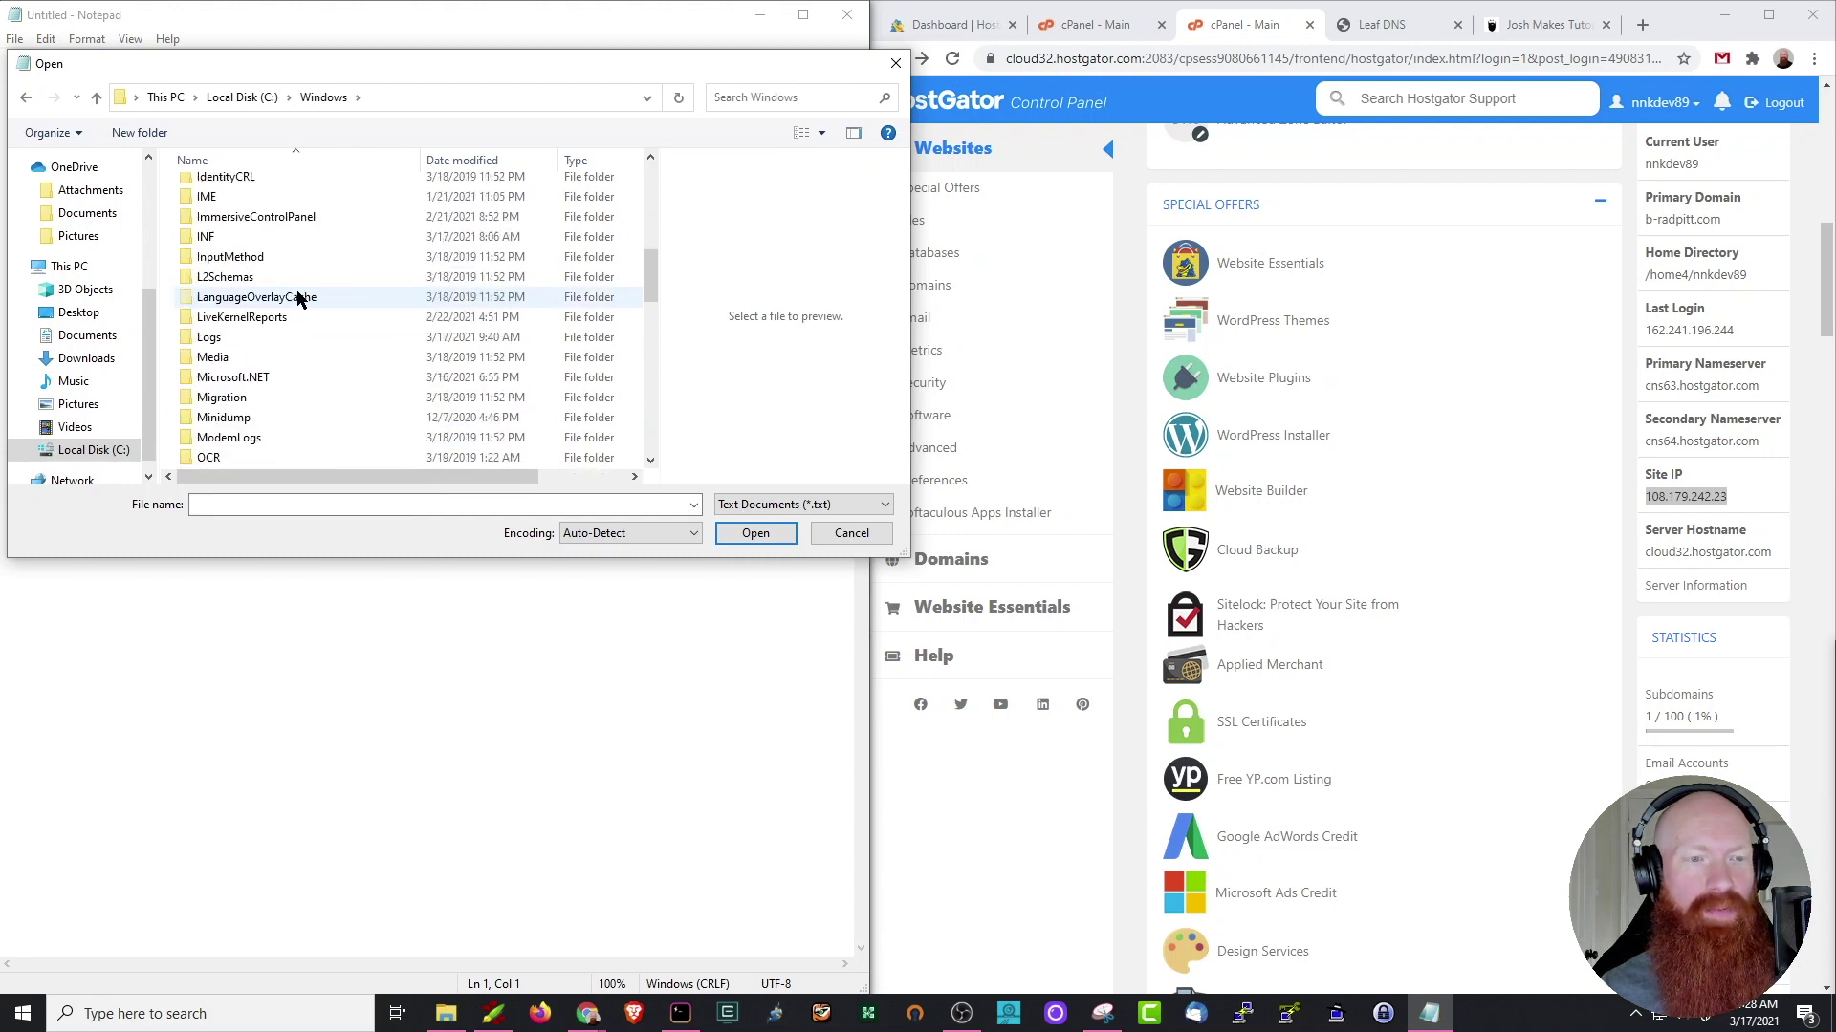
scroll(296, 298, "down", 12)
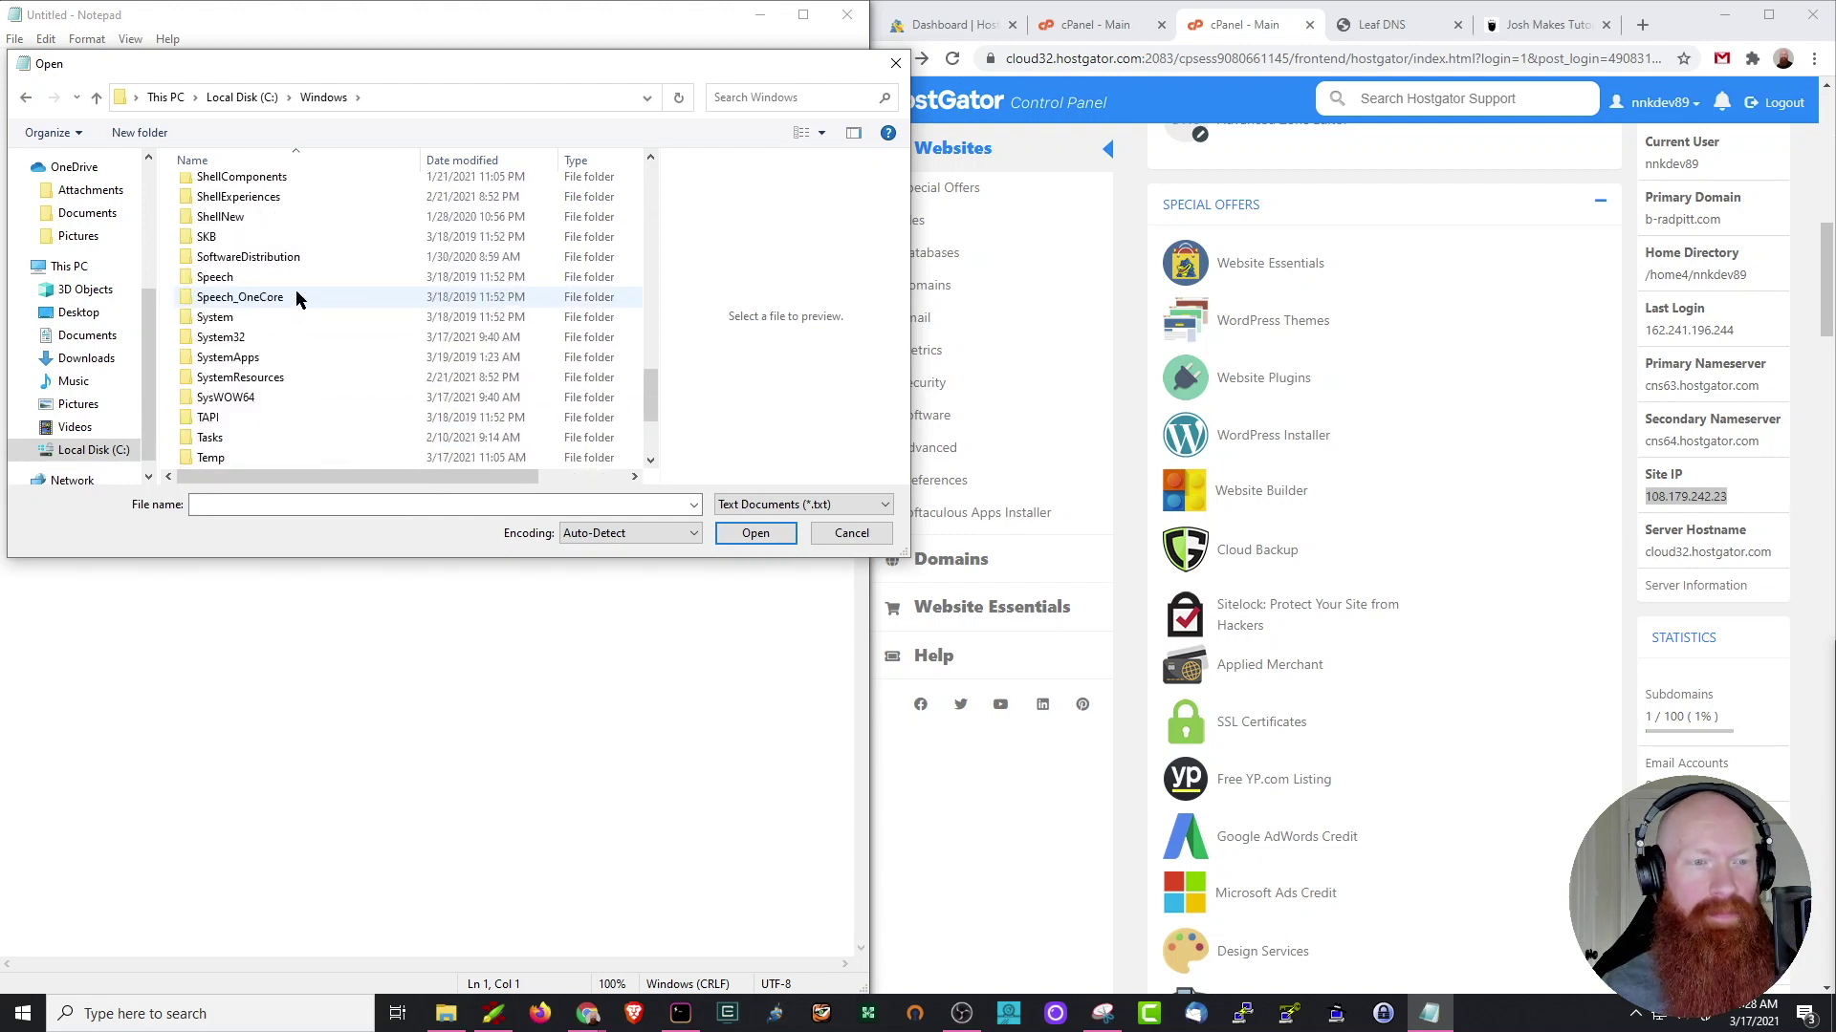
double_click(191, 337)
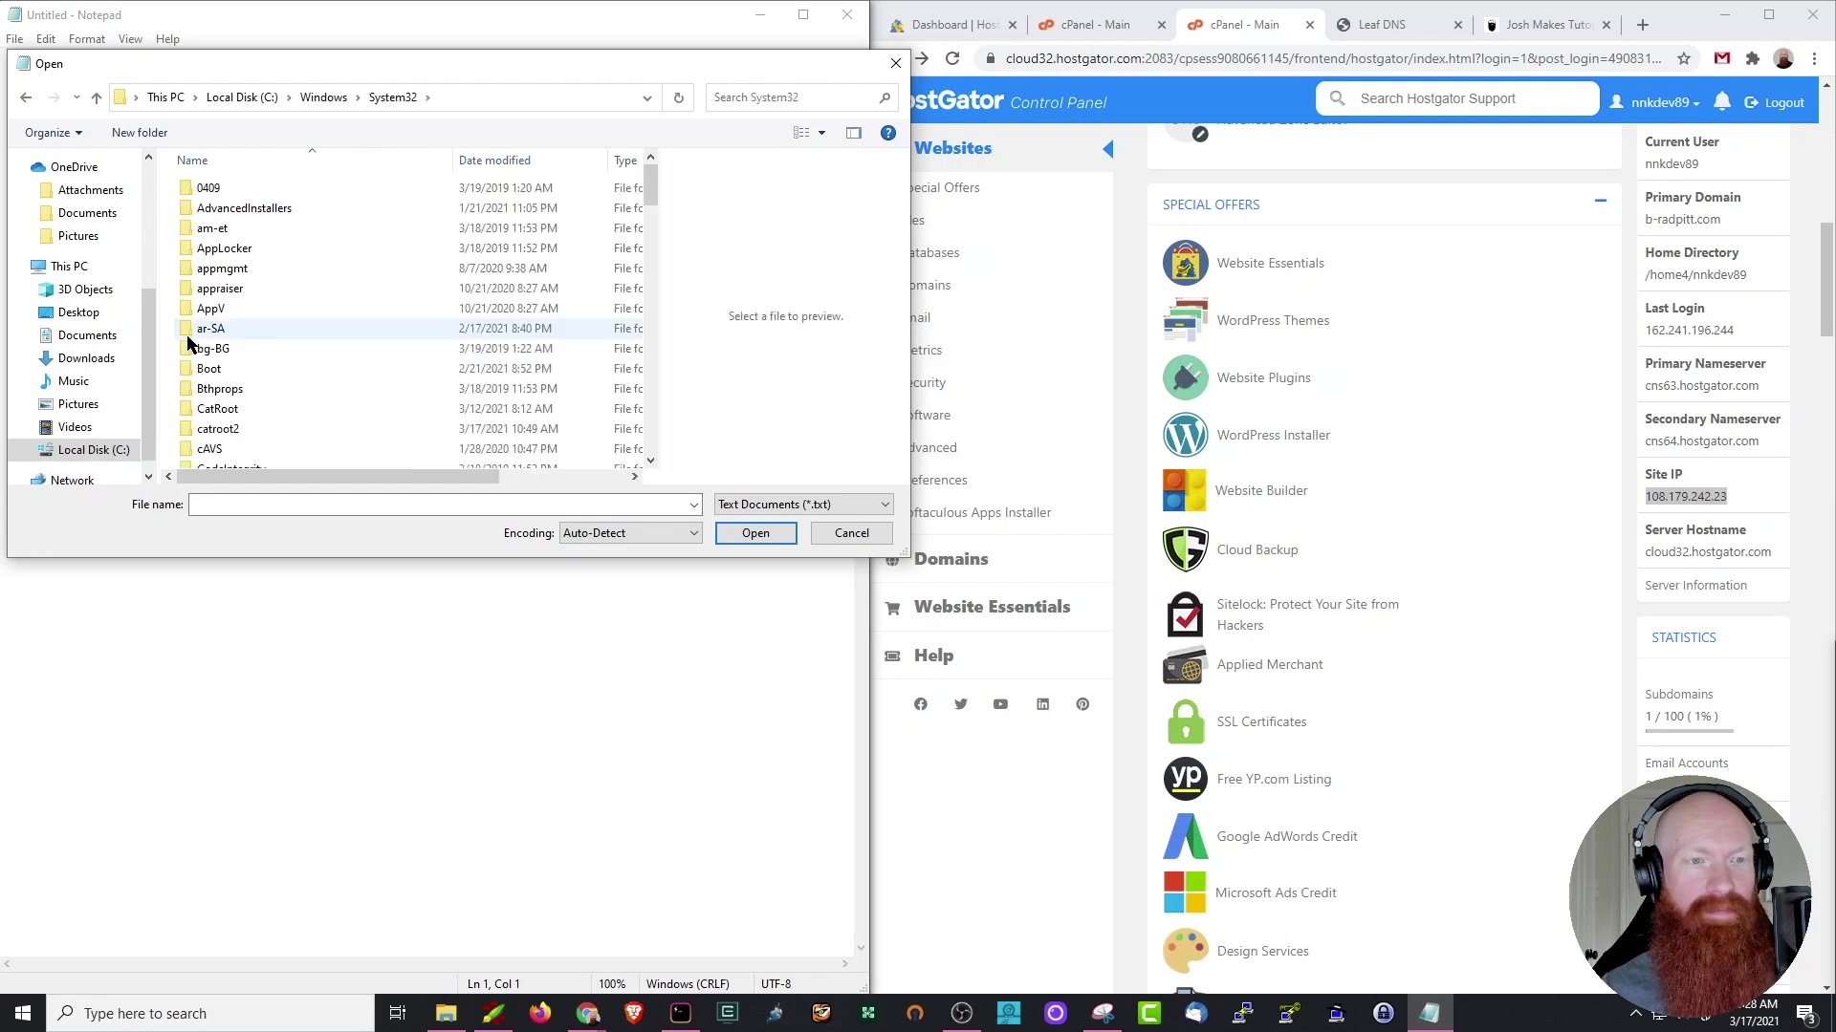
Step: Browse into drivers\etc, set the filter to All Files and open hosts
scroll(256, 290, "down", 5)
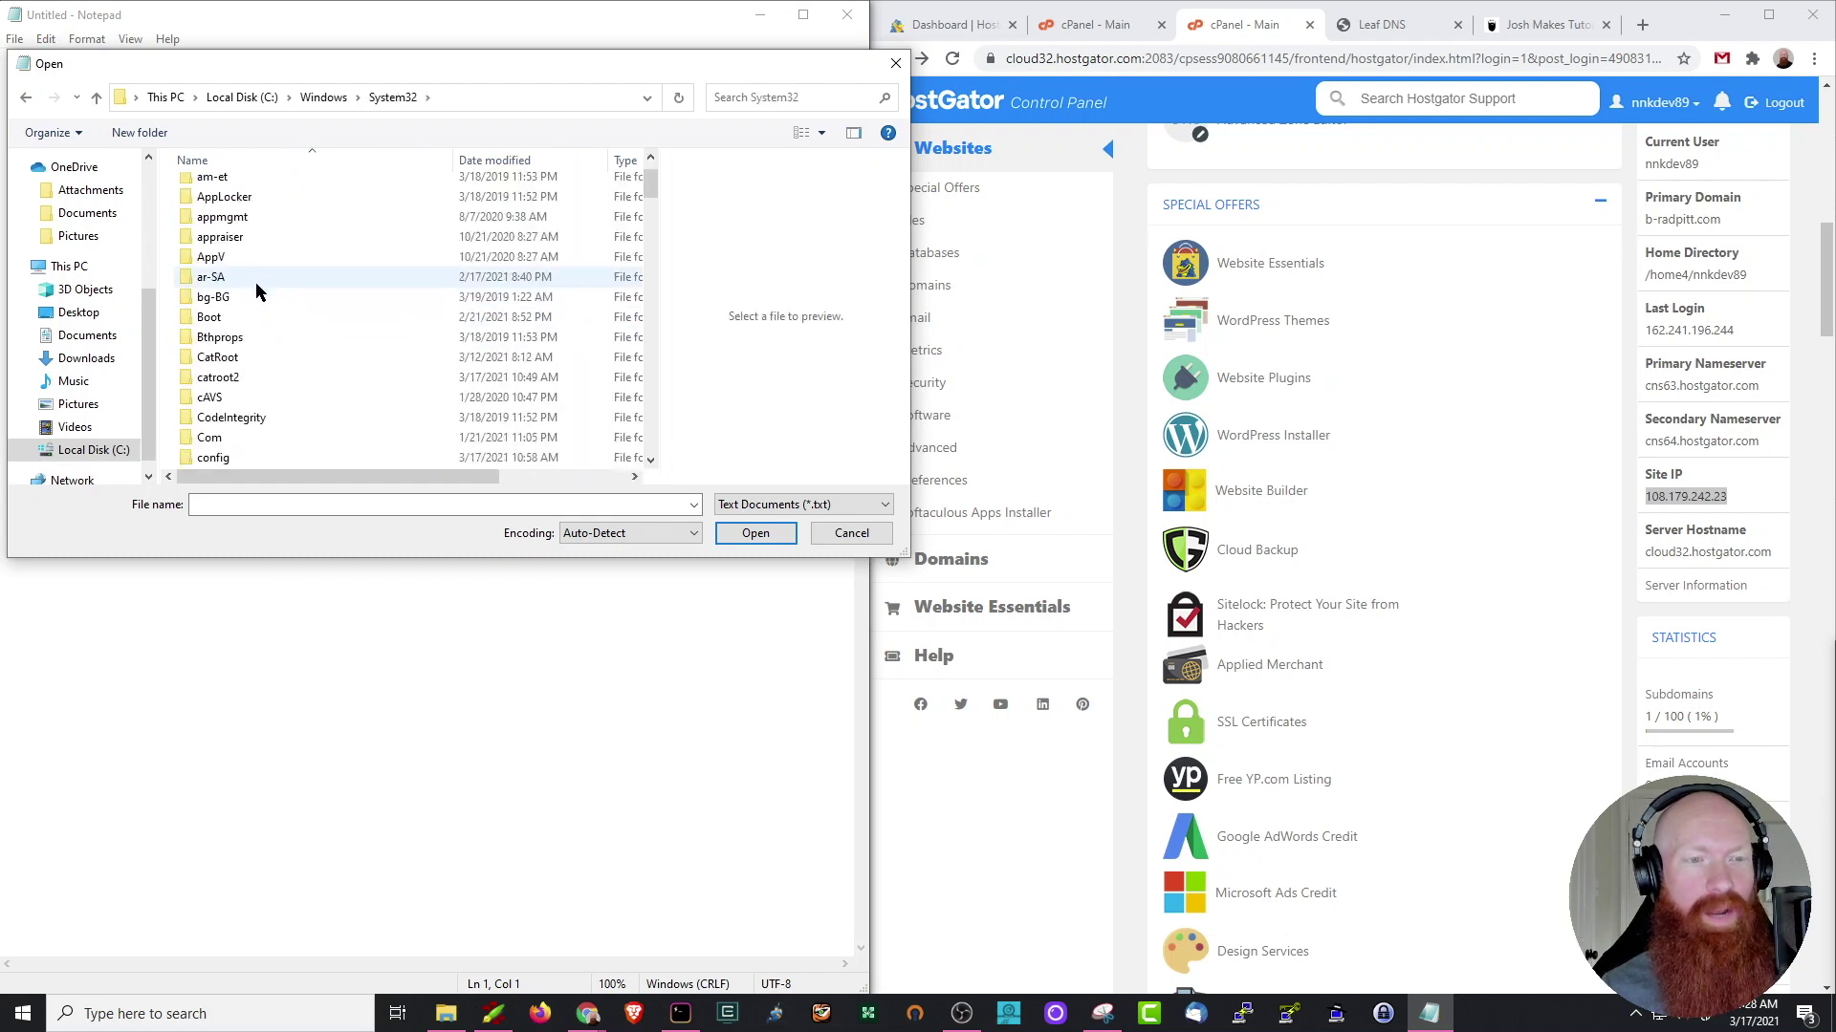
scroll(256, 290, "down", 1)
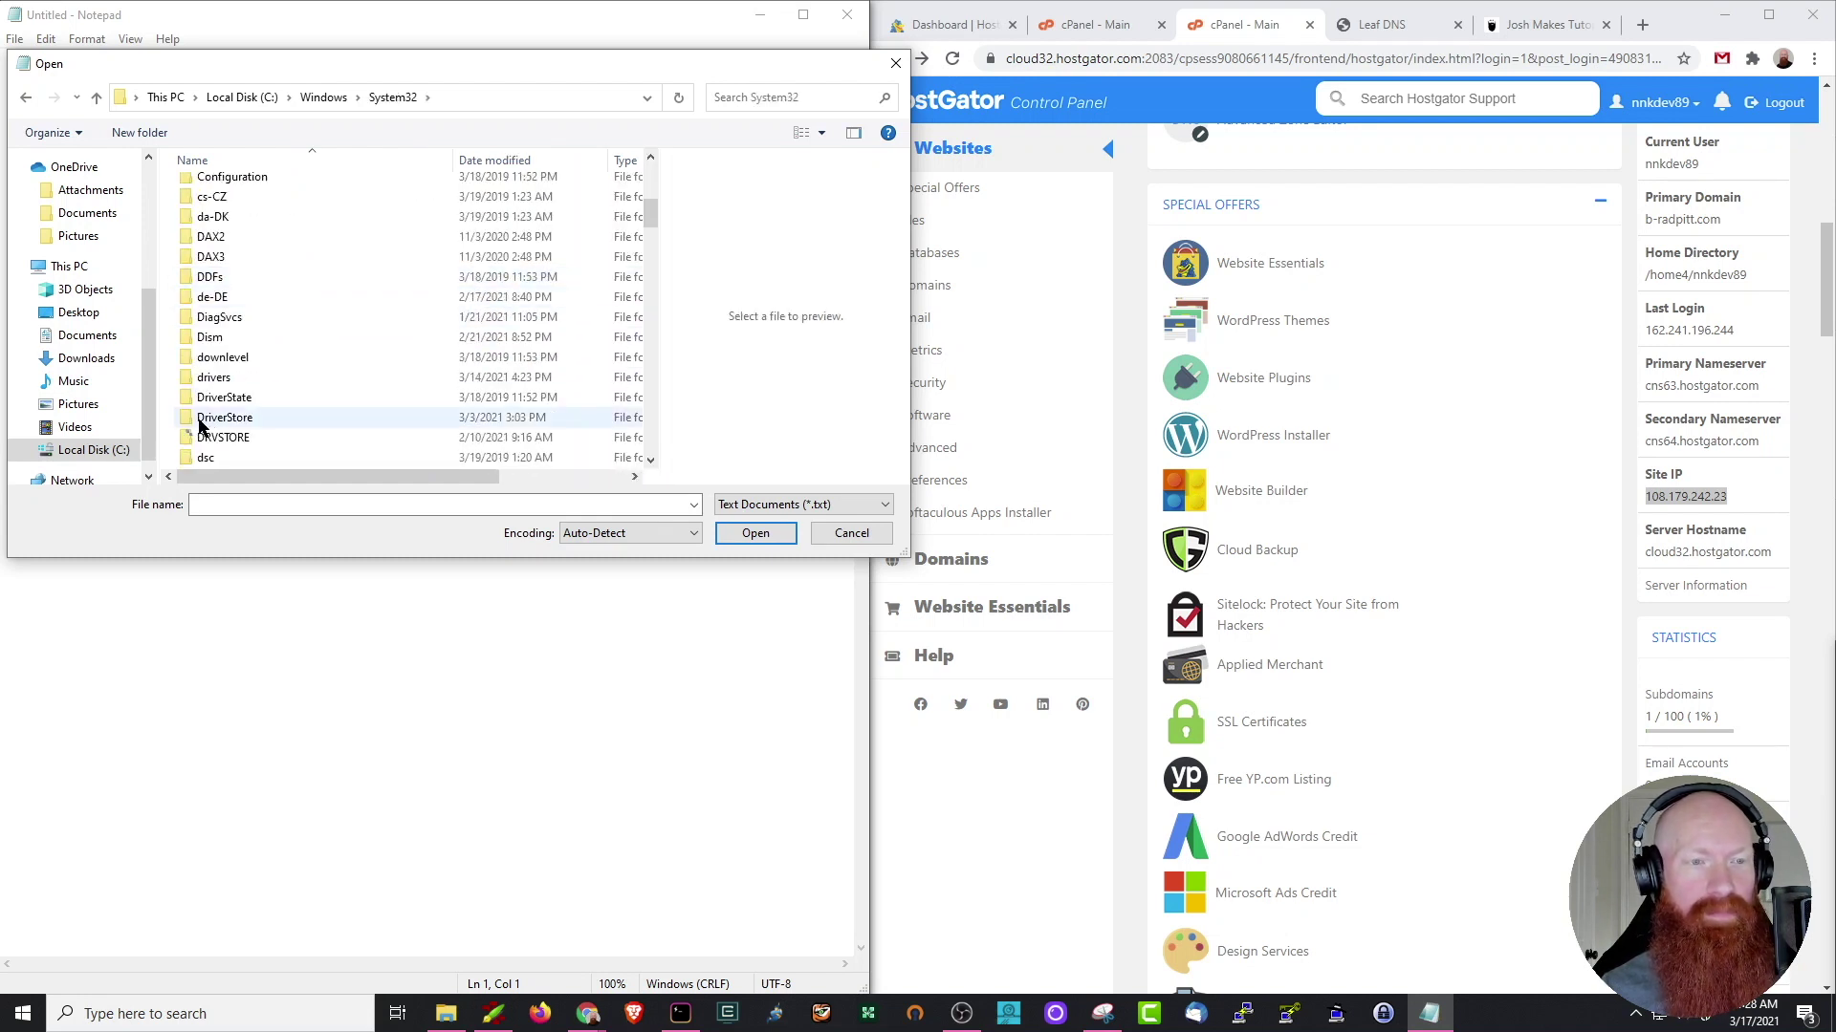
double_click(191, 378)
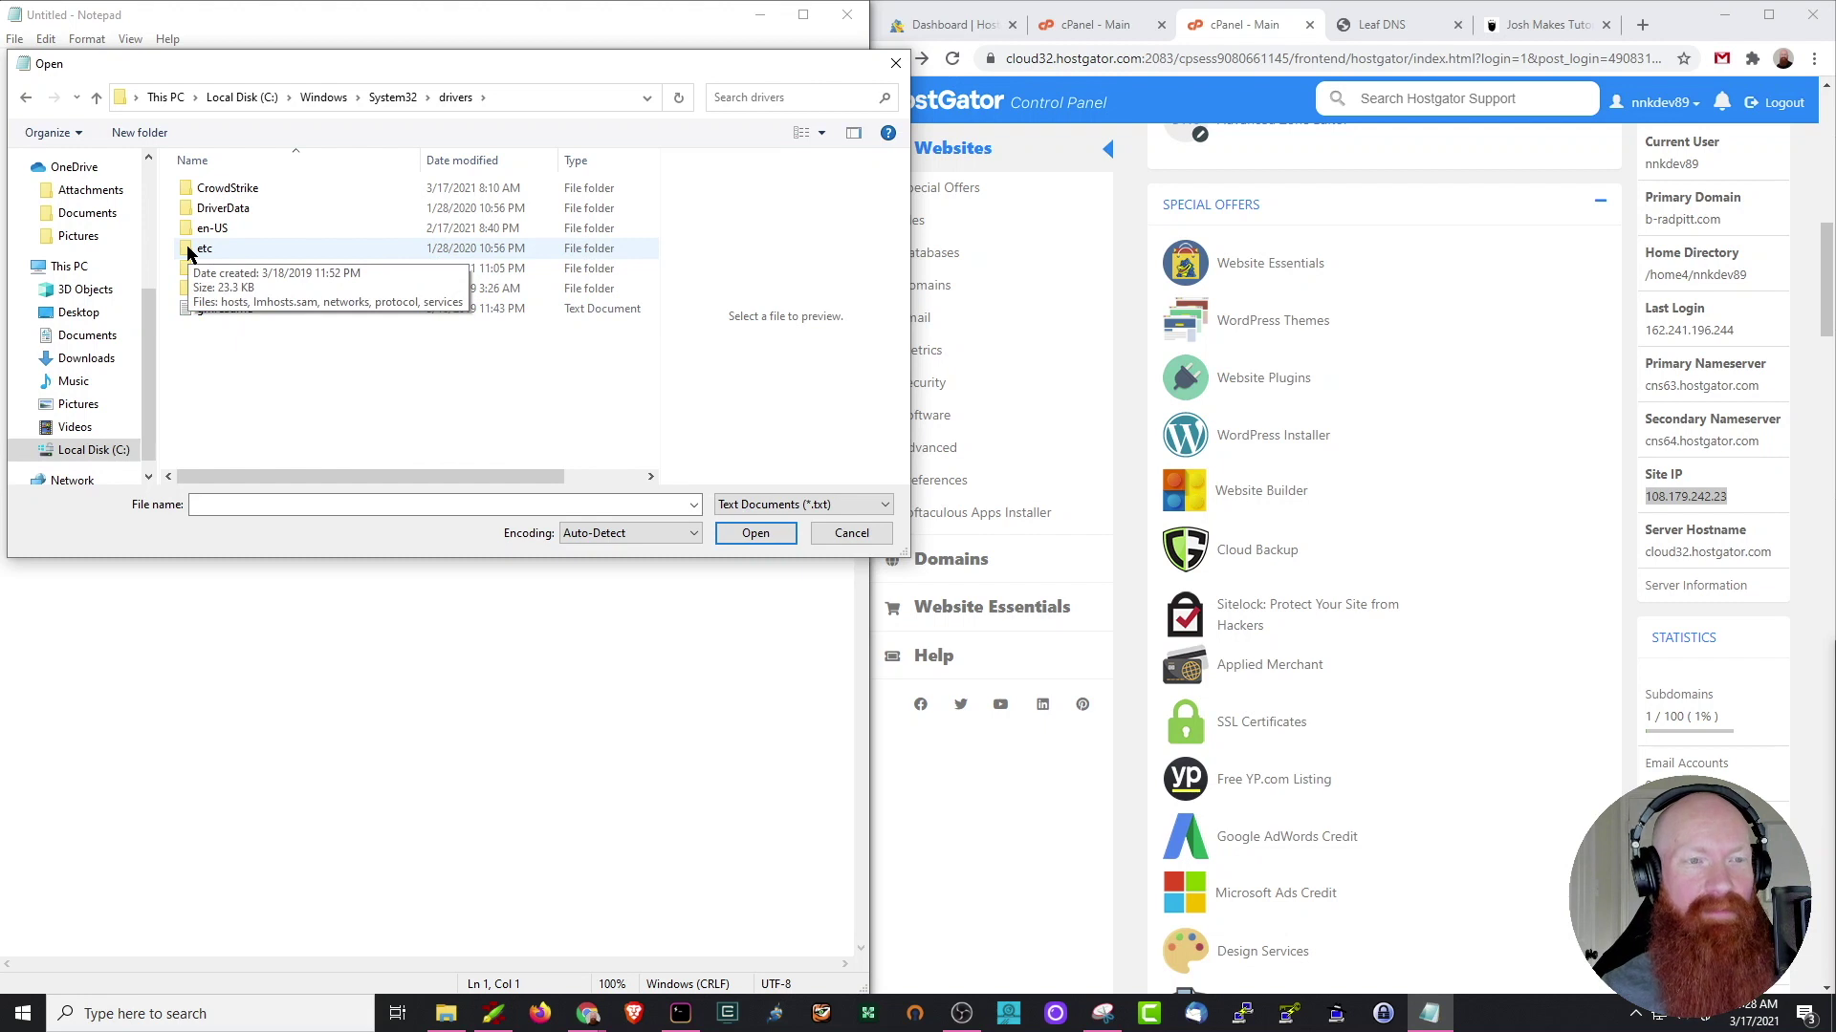
double_click(188, 251)
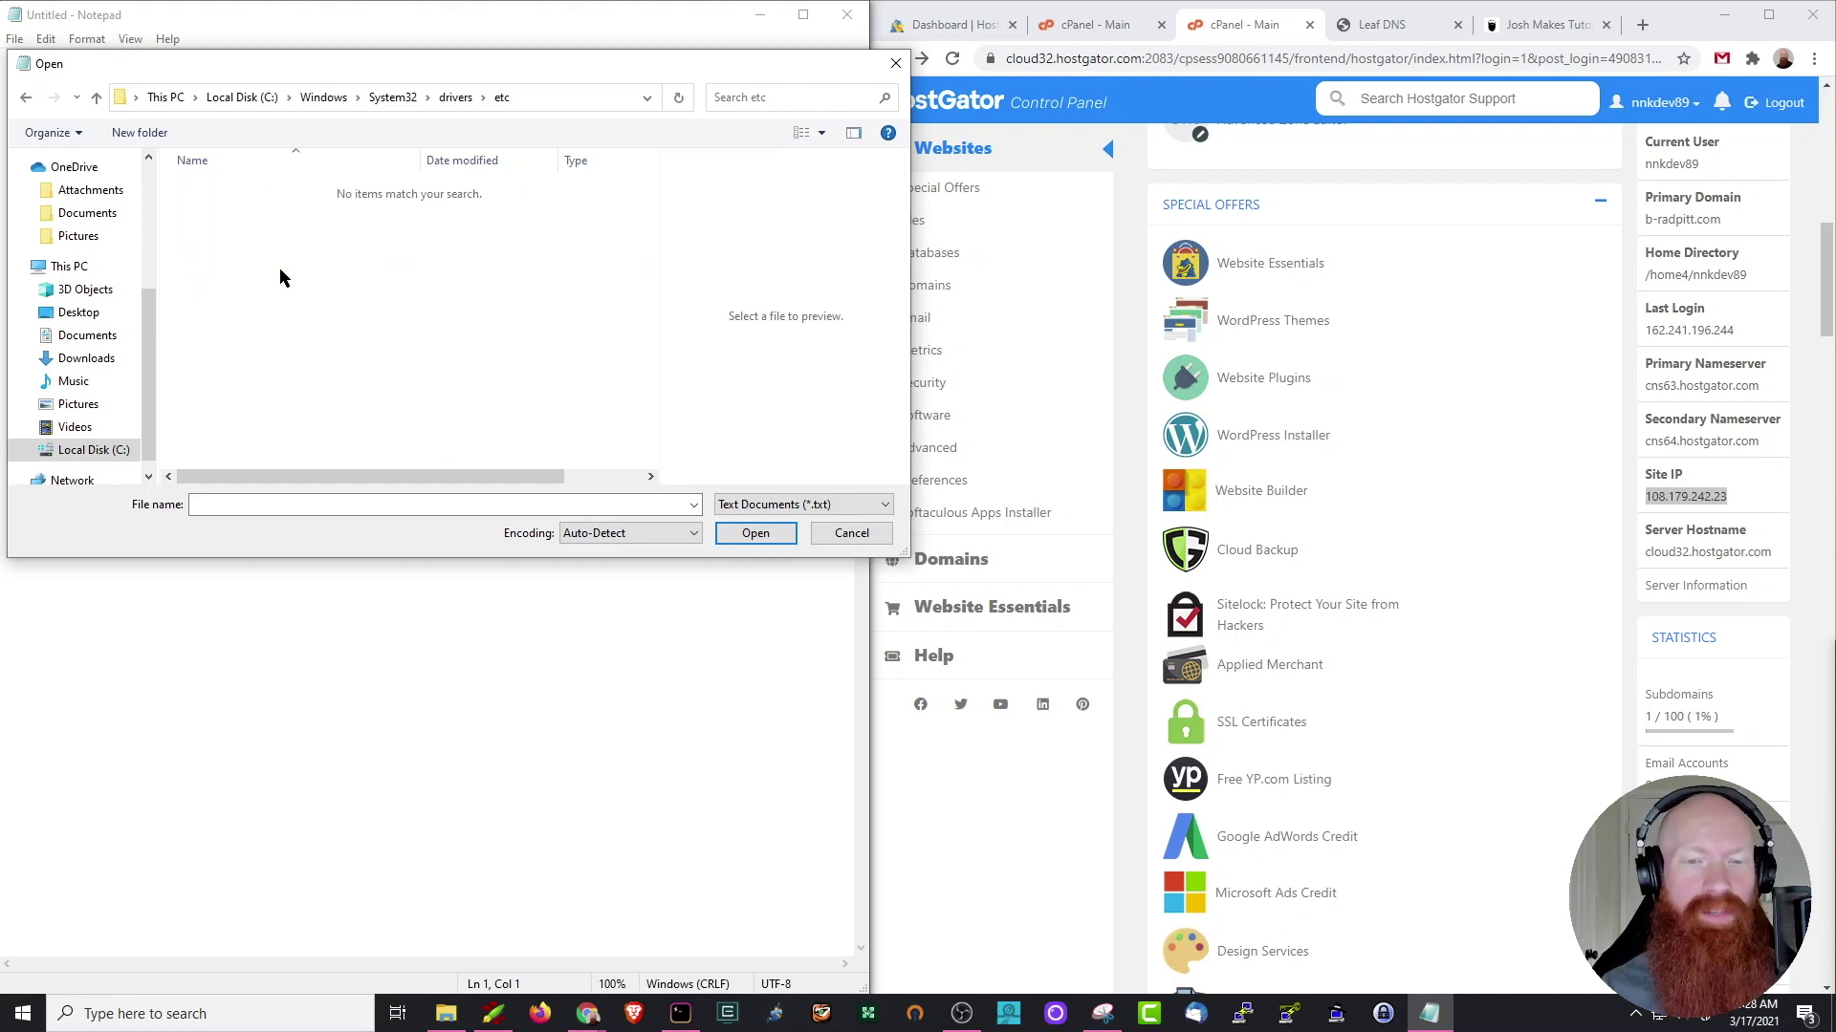
left_click(822, 507)
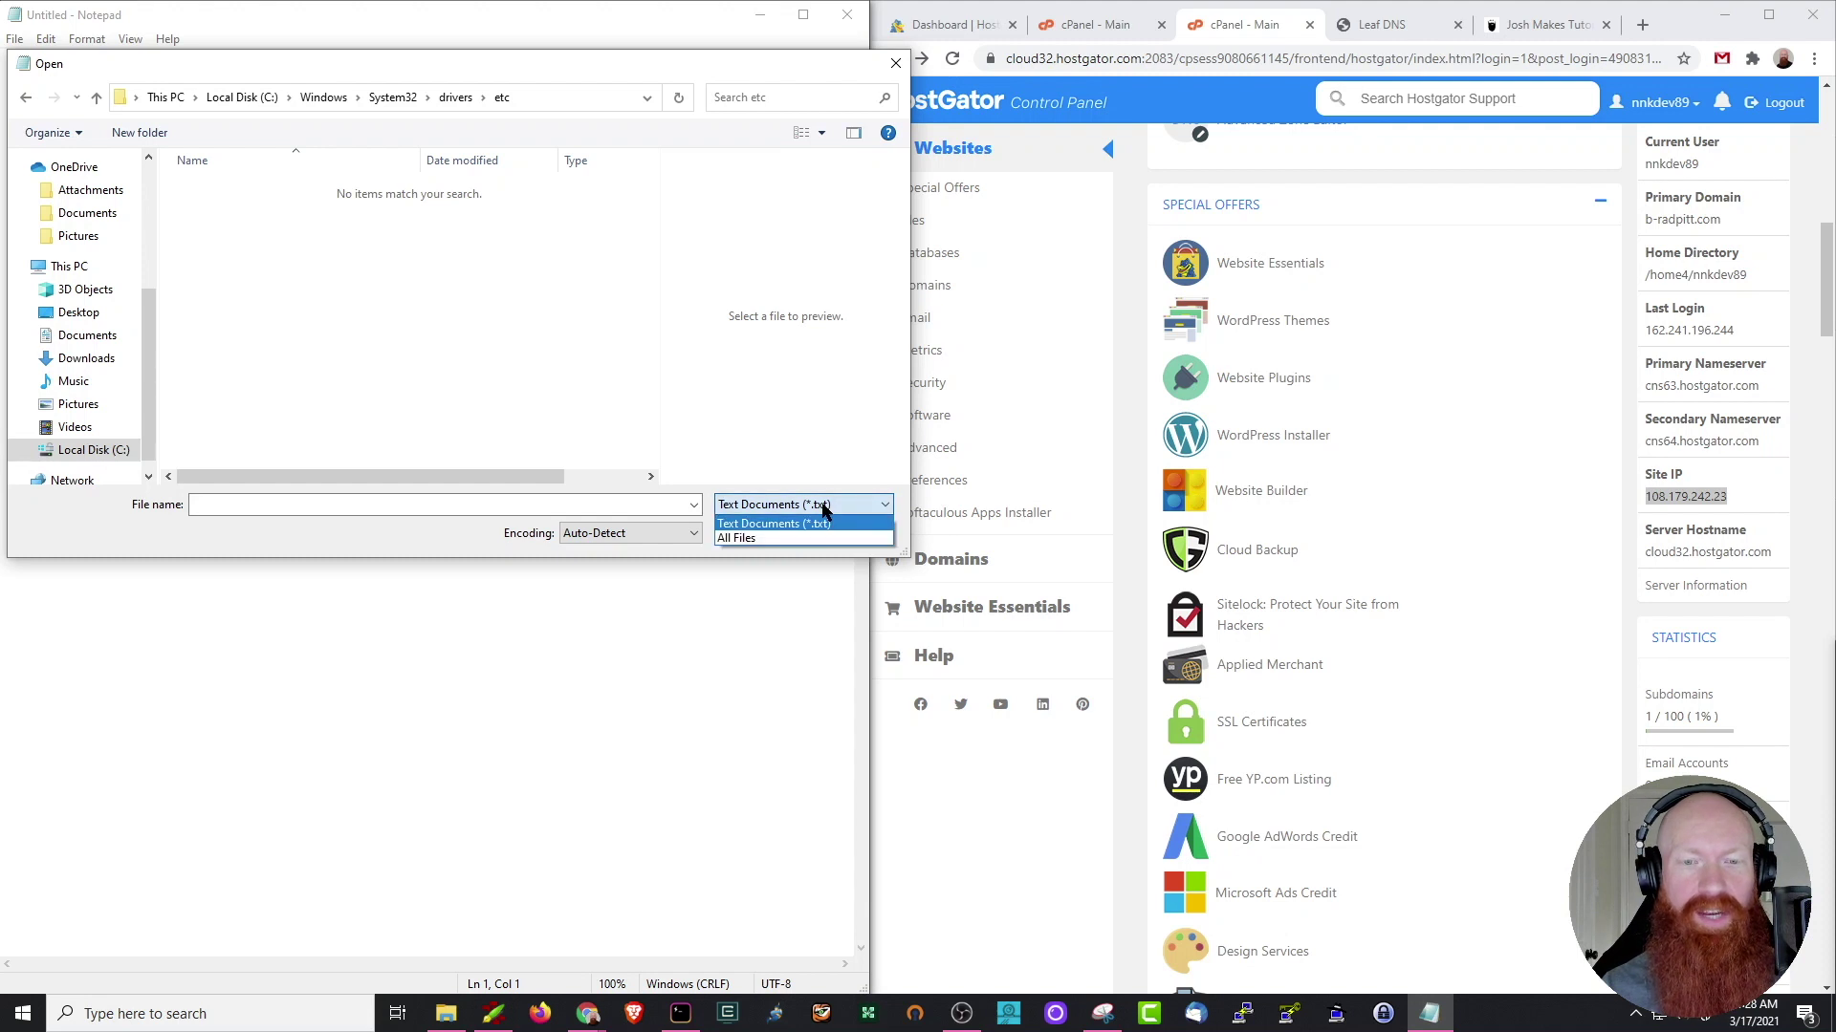
left_click(737, 539)
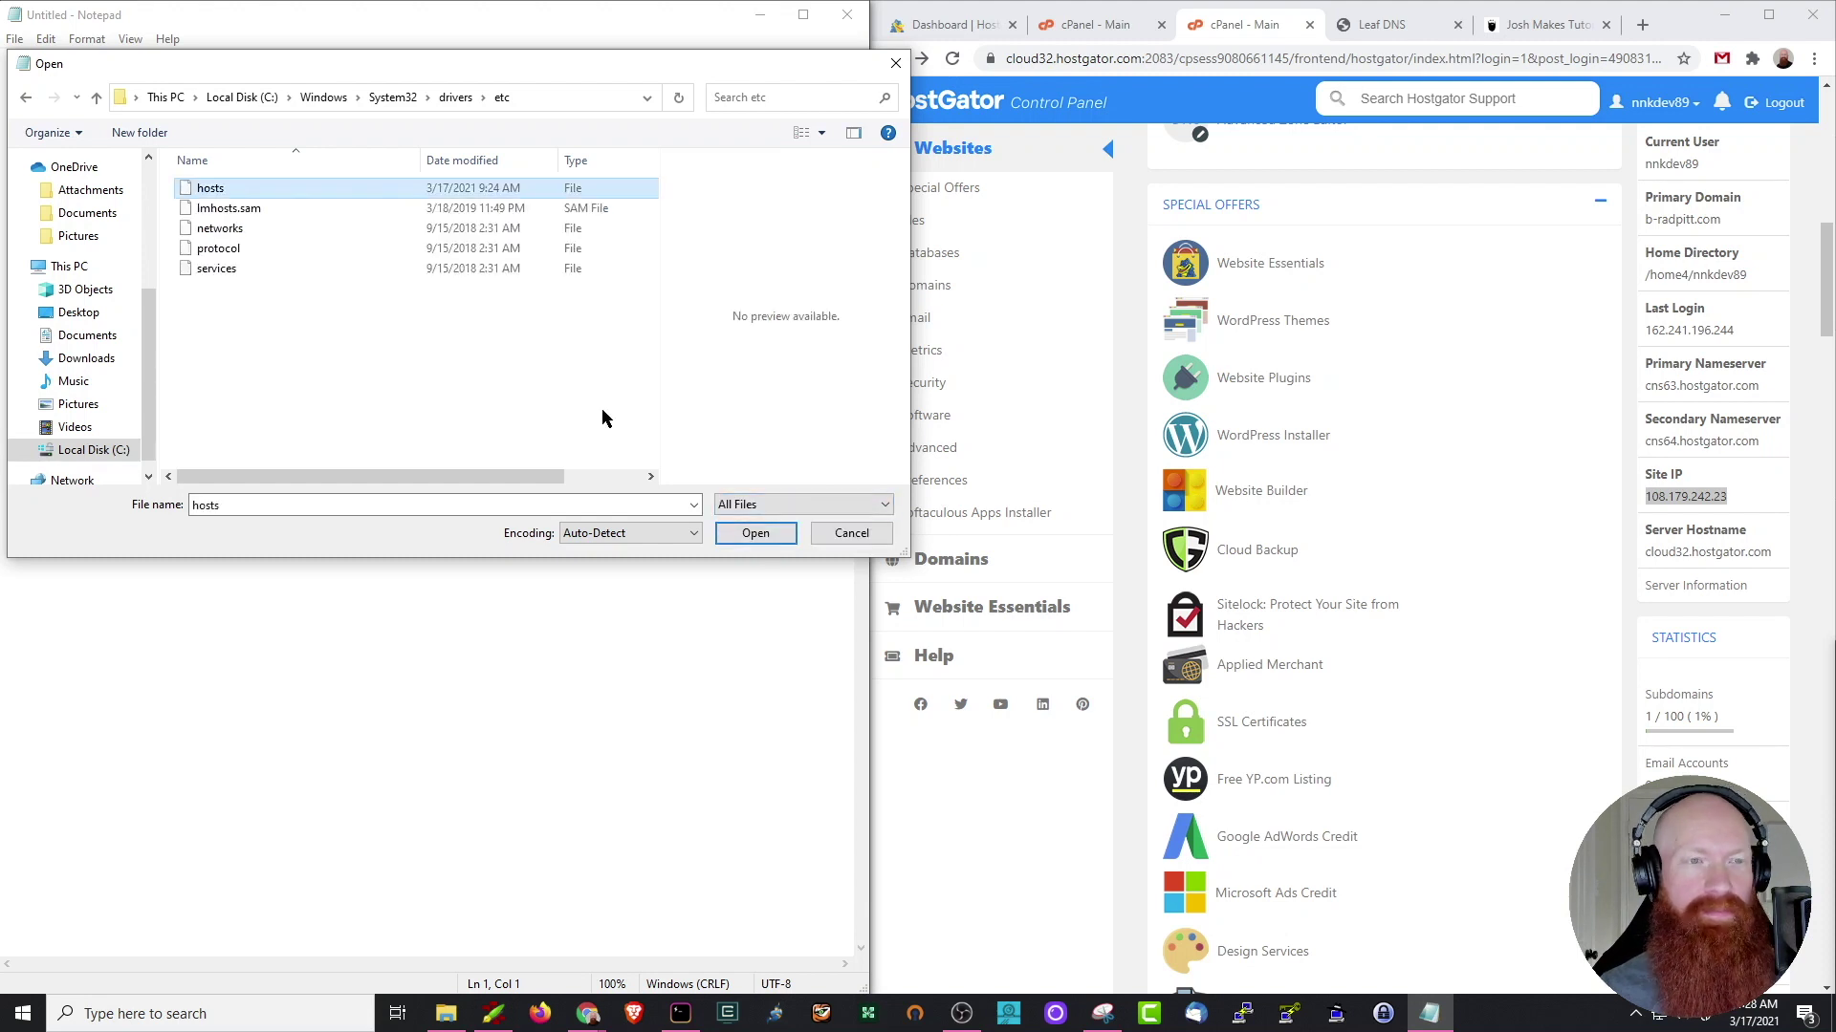
double_click(209, 190)
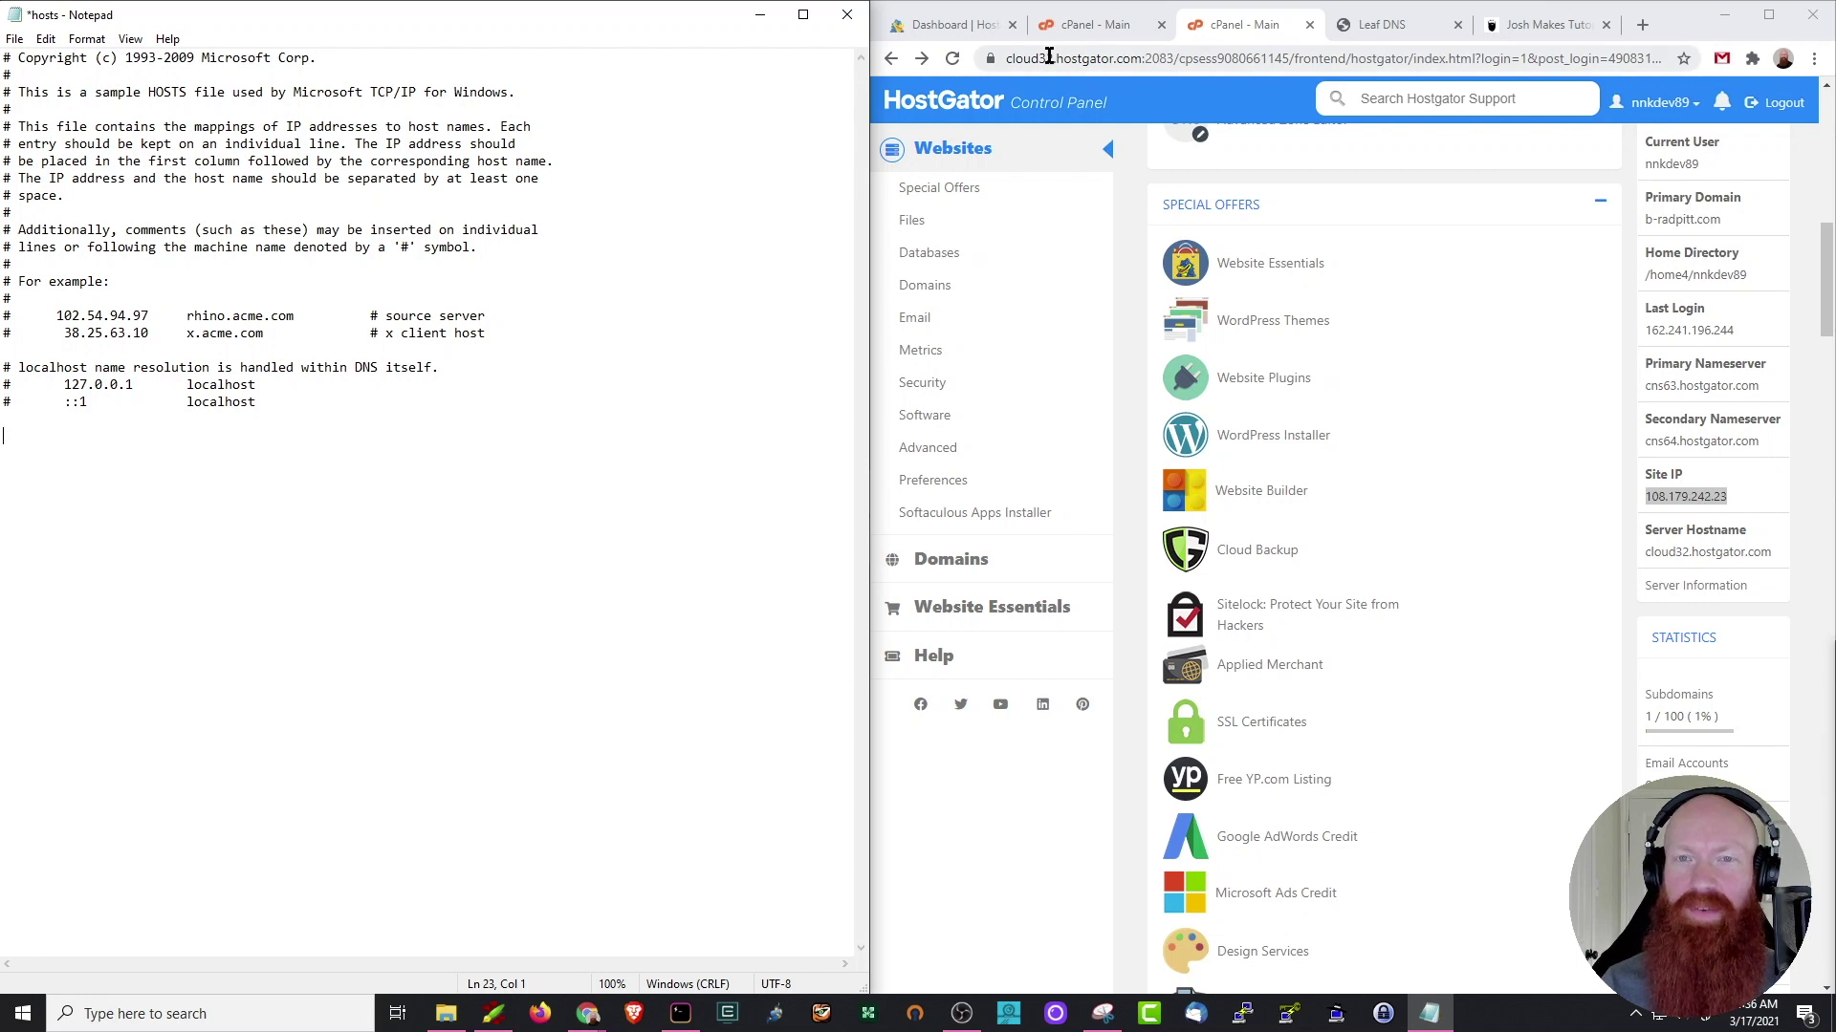
Step: Select the Site IP 108.179.242.23 in the cPanel sidebar
double_click(1711, 490)
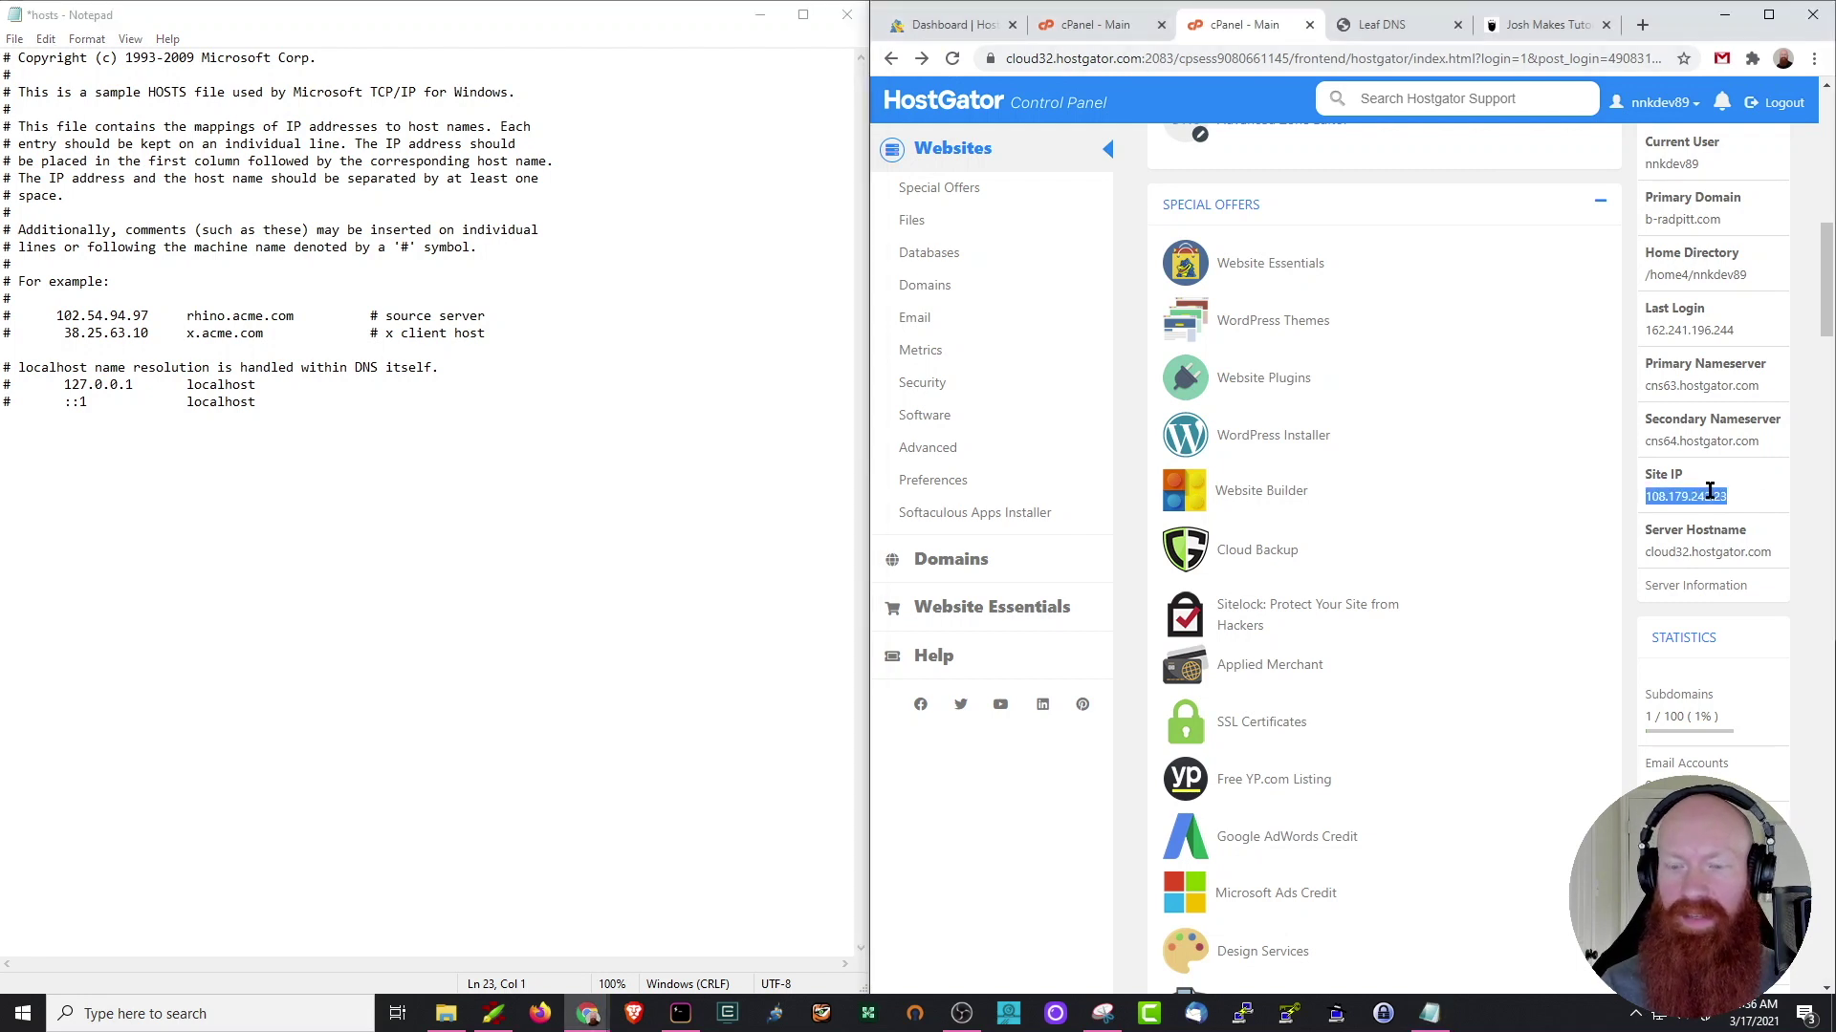
Step: Paste 108.179.242.23 on the new hosts line, followed by a tab
key("ctrl+c")
left_click(65, 468)
key("ctrl+v")
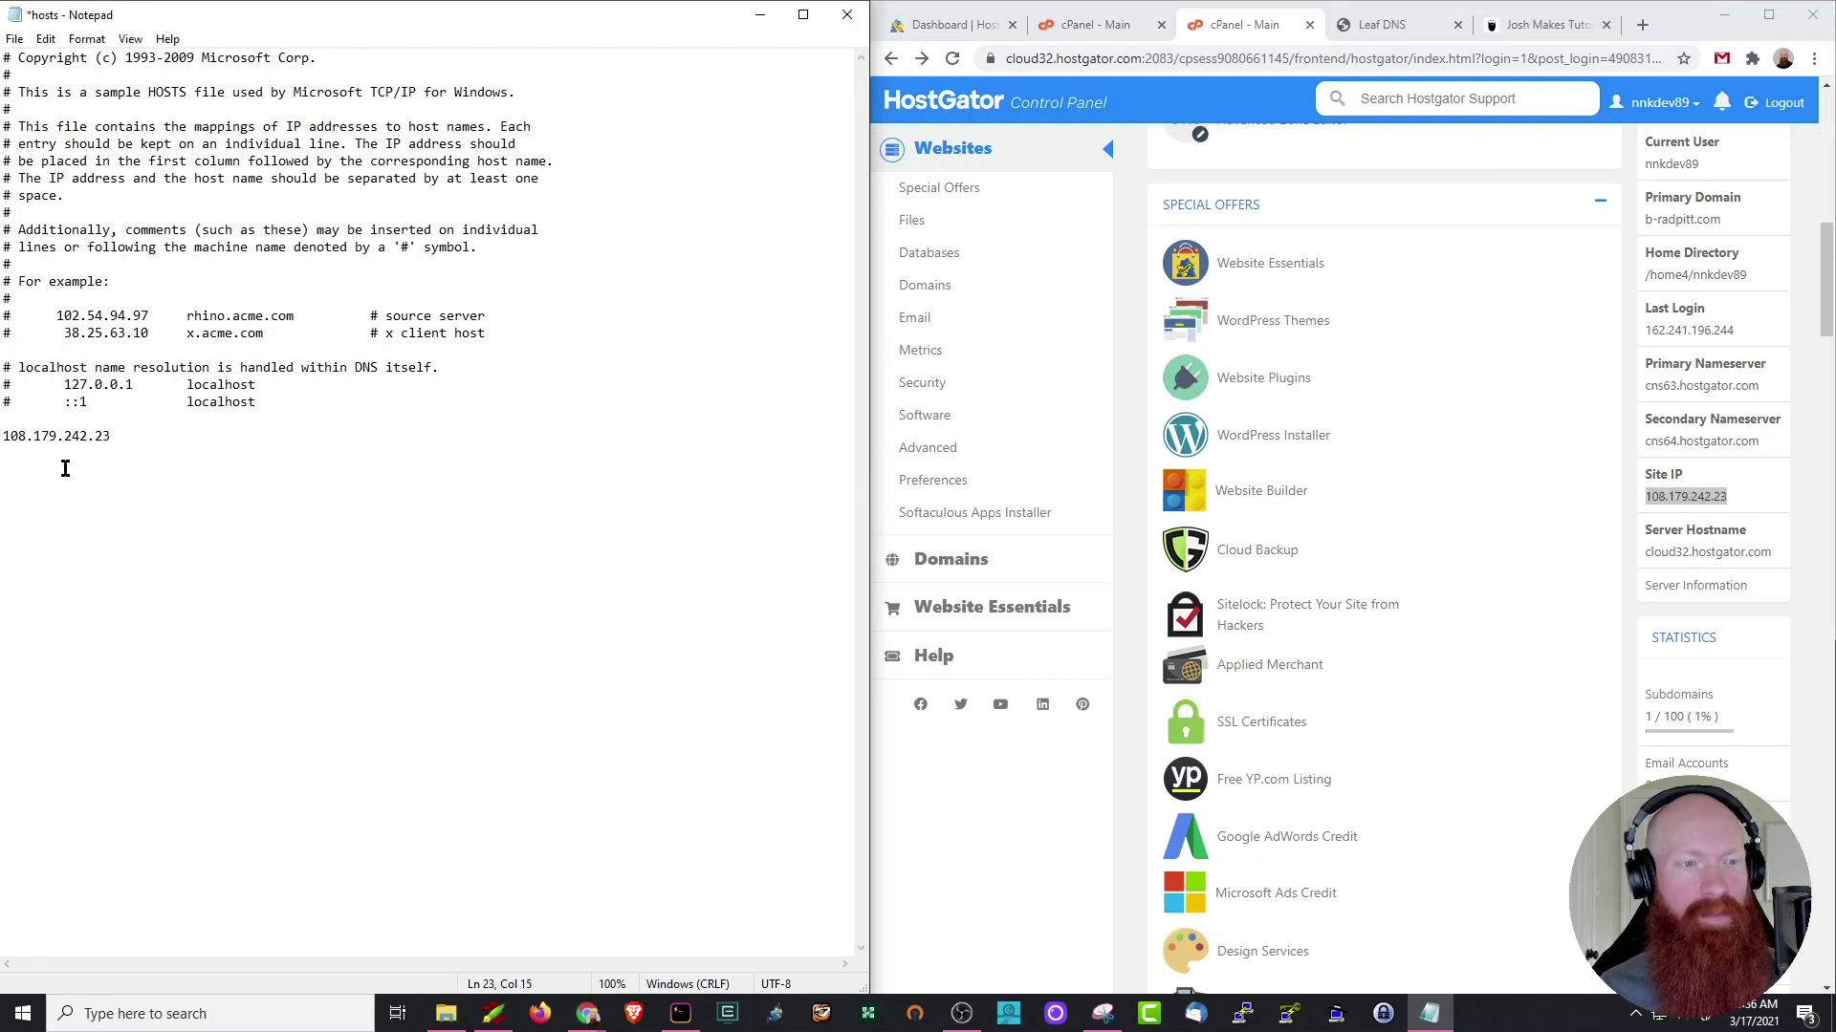
key("Tab")
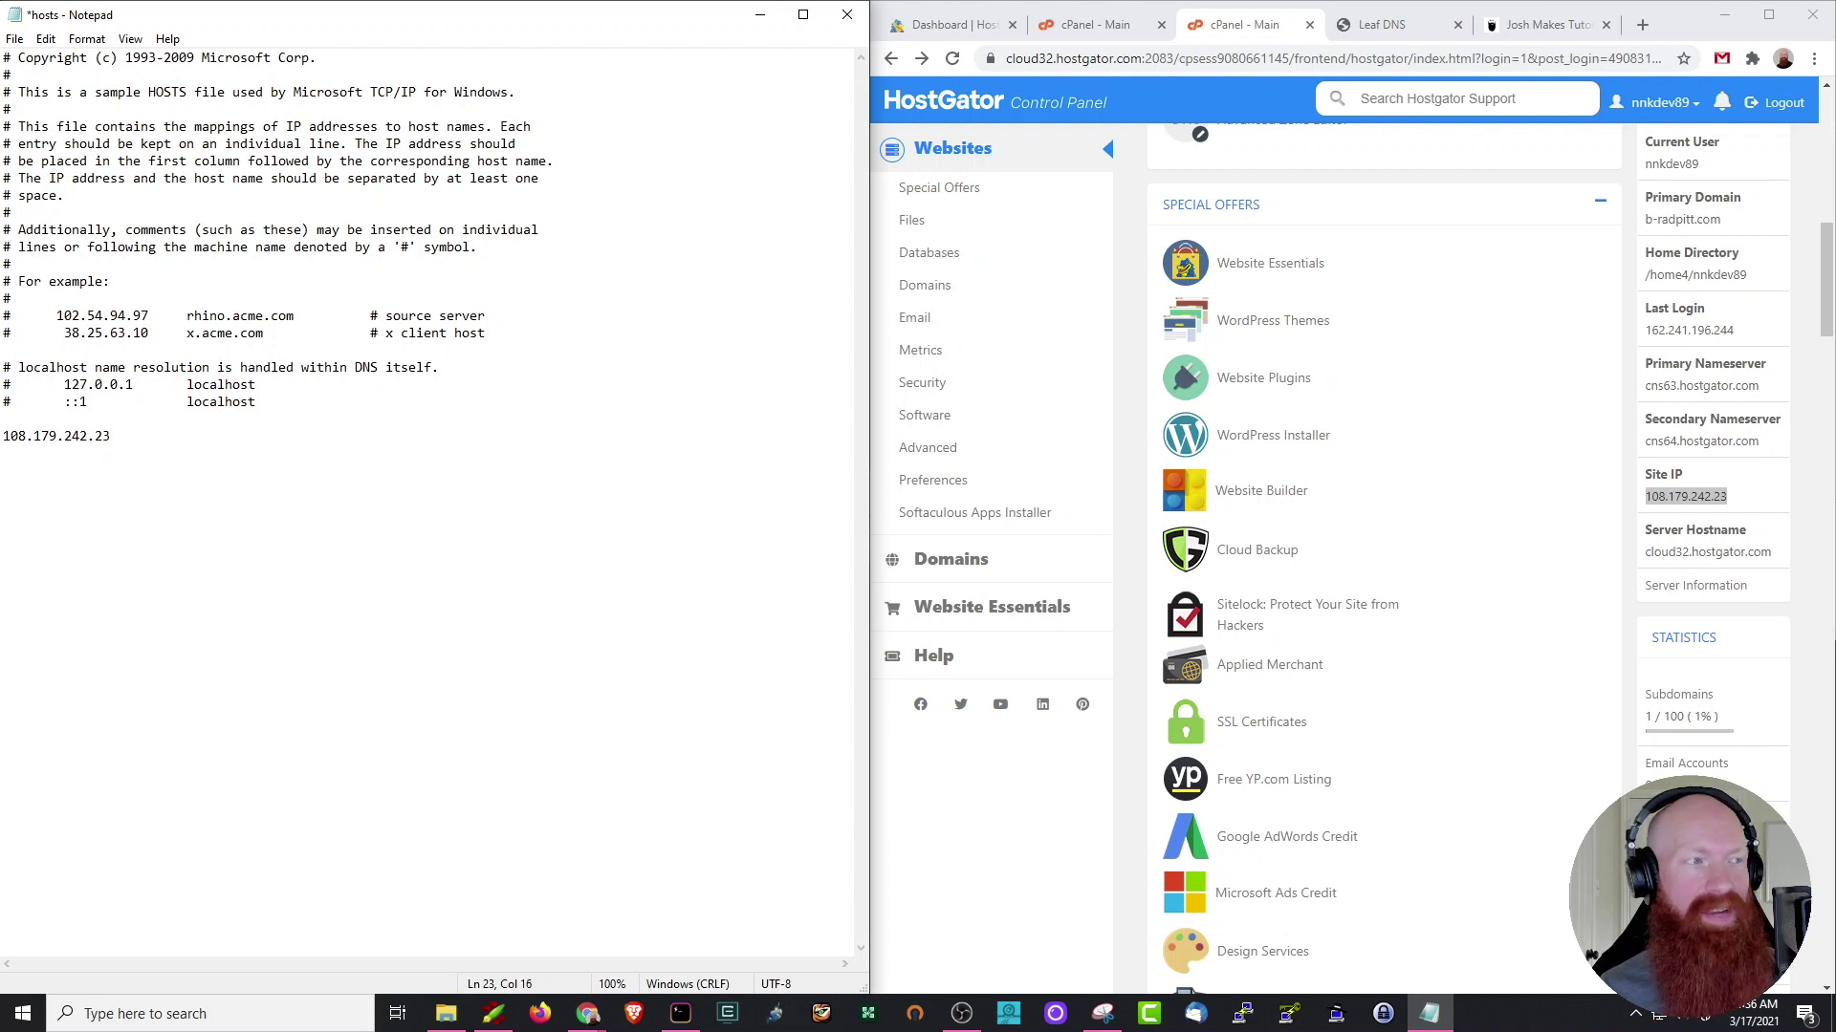
left_click(587, 1013)
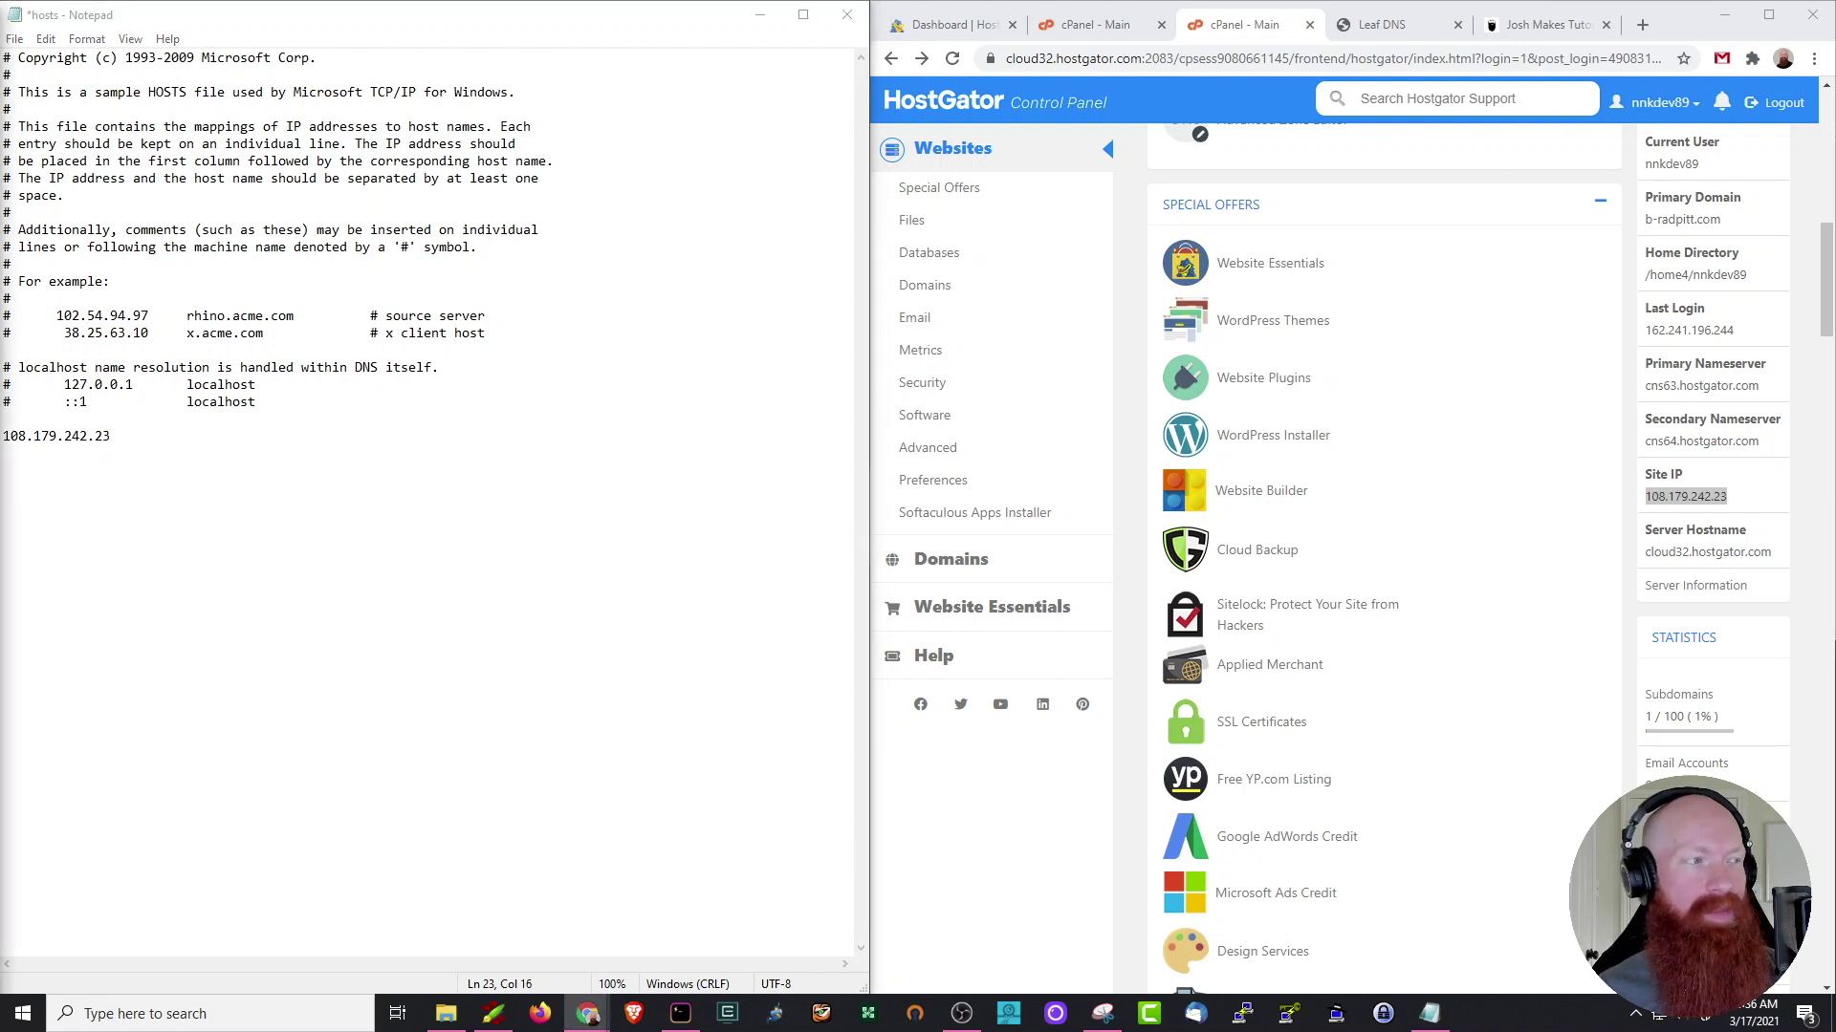
left_click(215, 442)
type("joshmakestutorials.com")
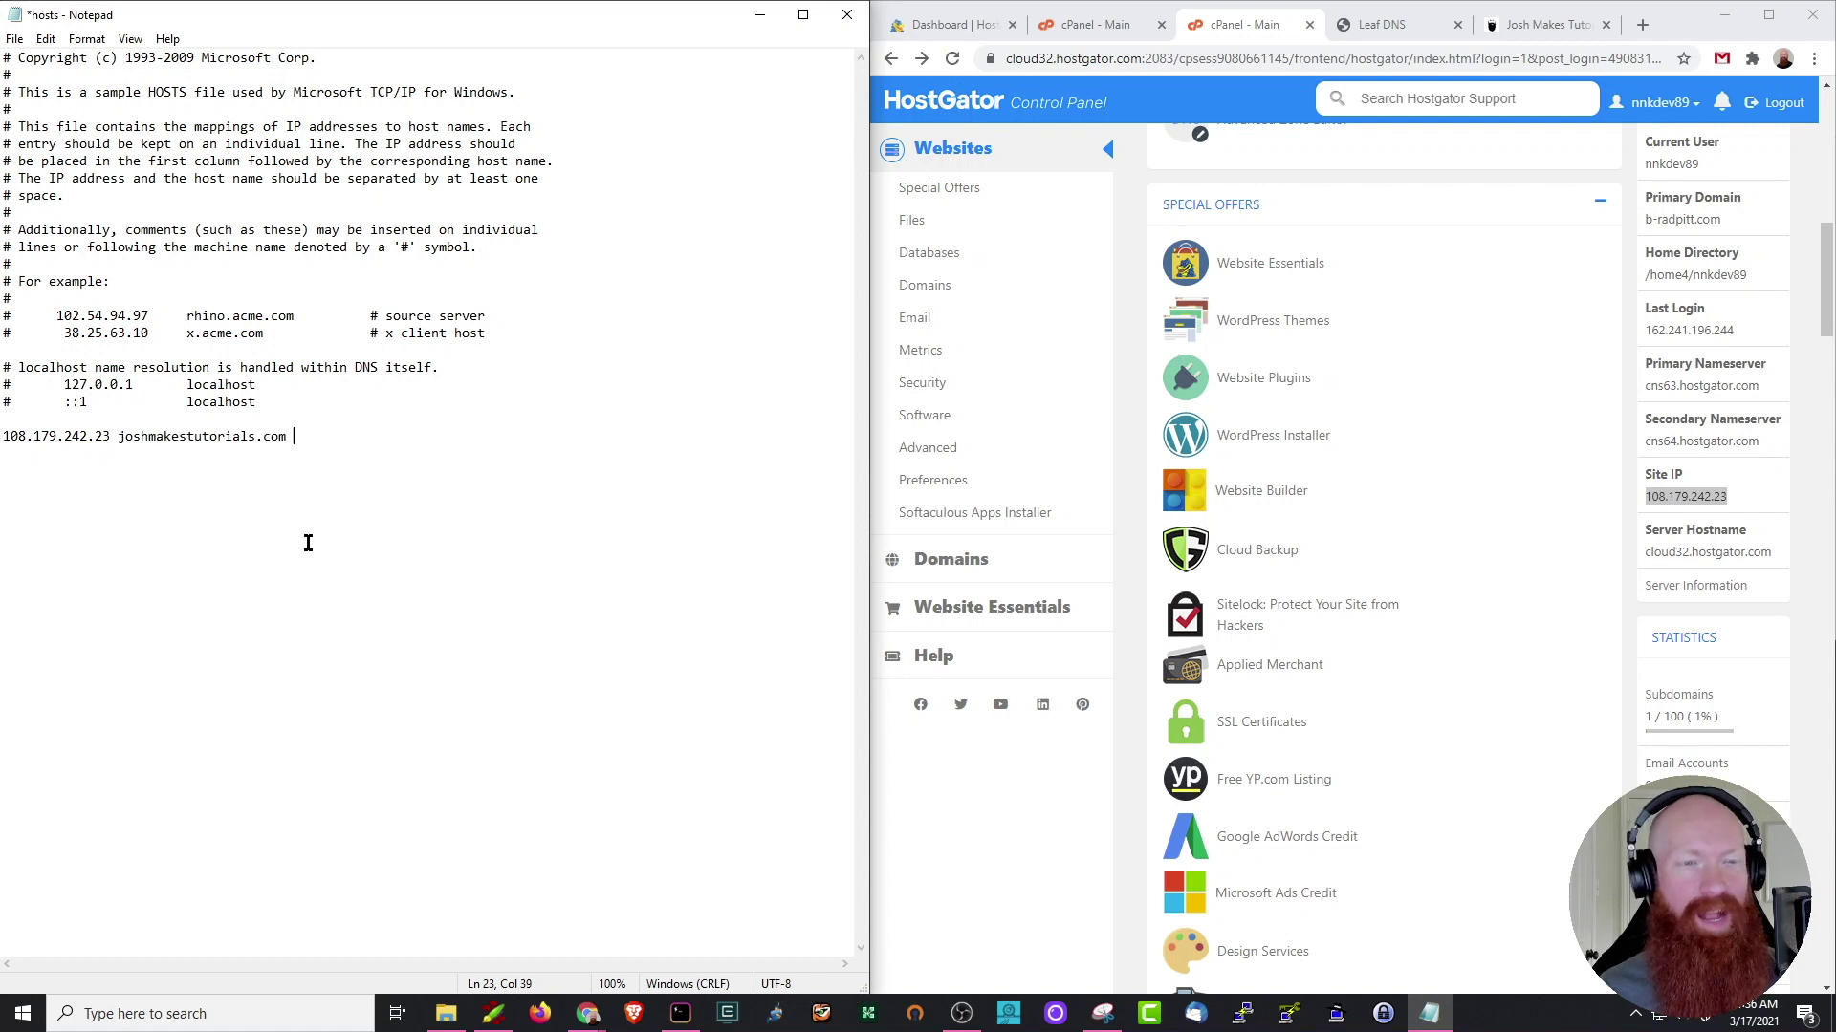
type(" www.")
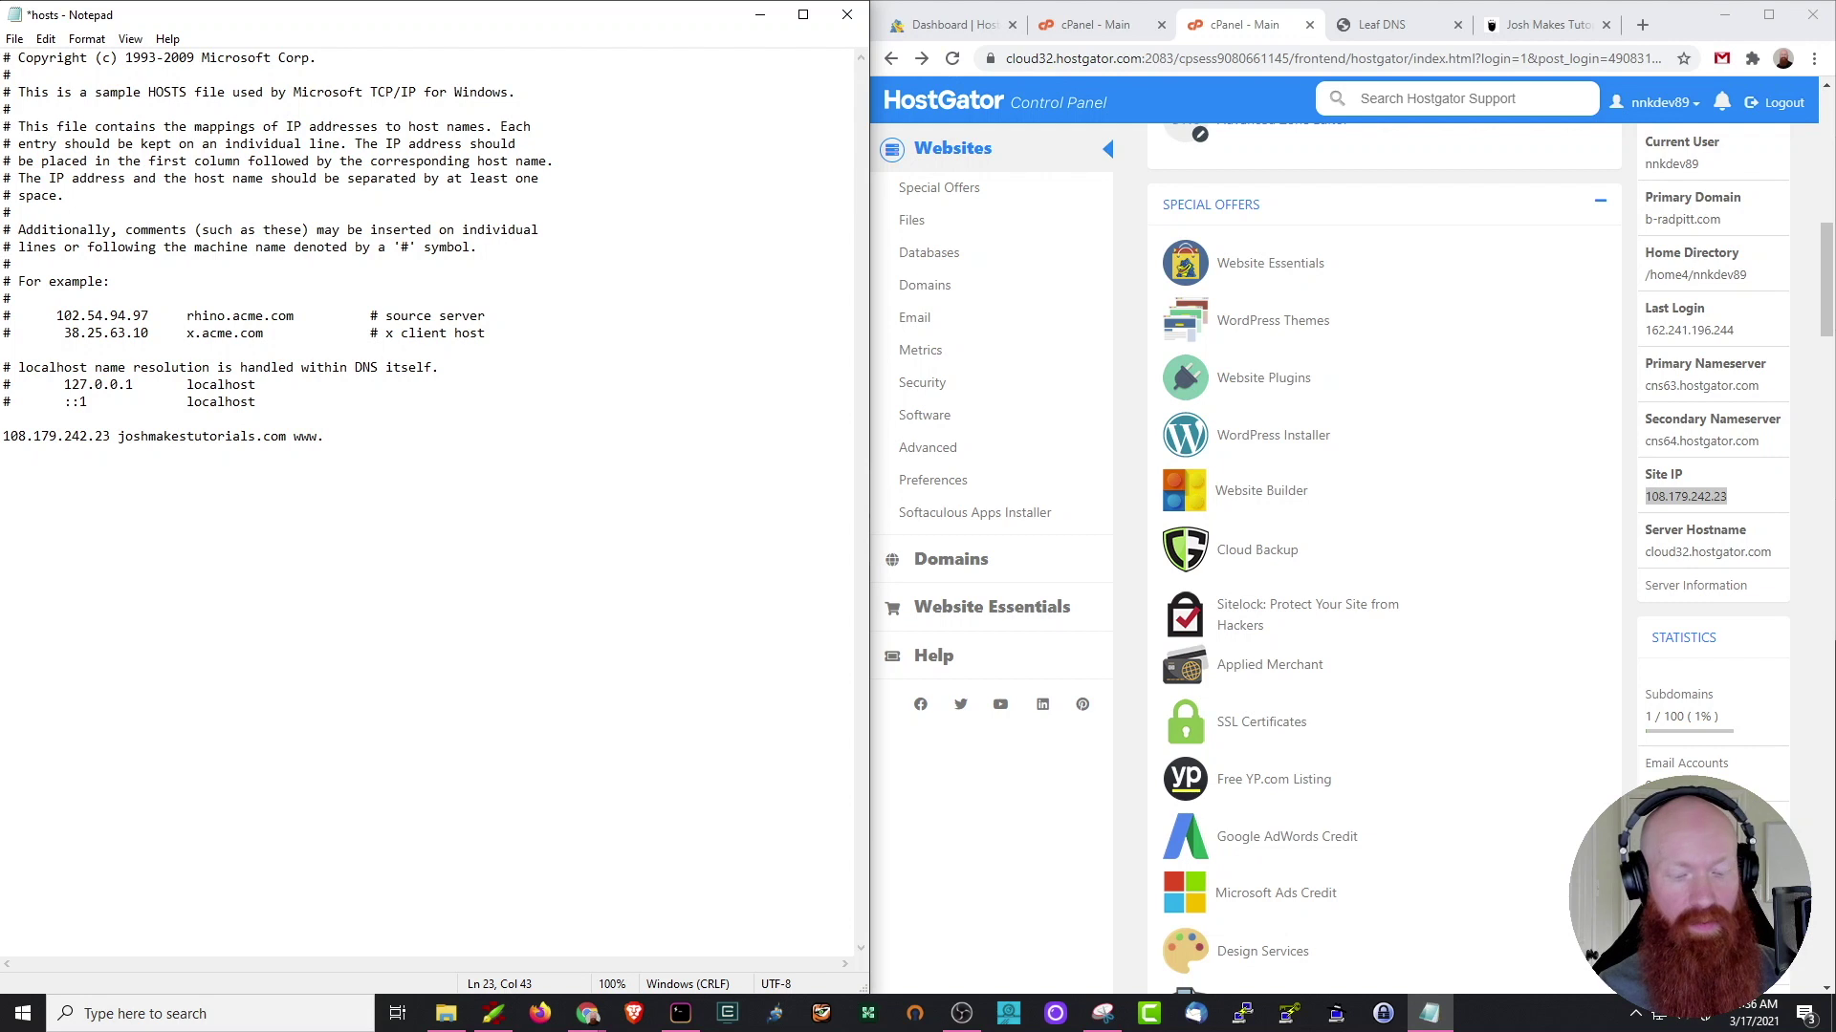
key("ctrl+v")
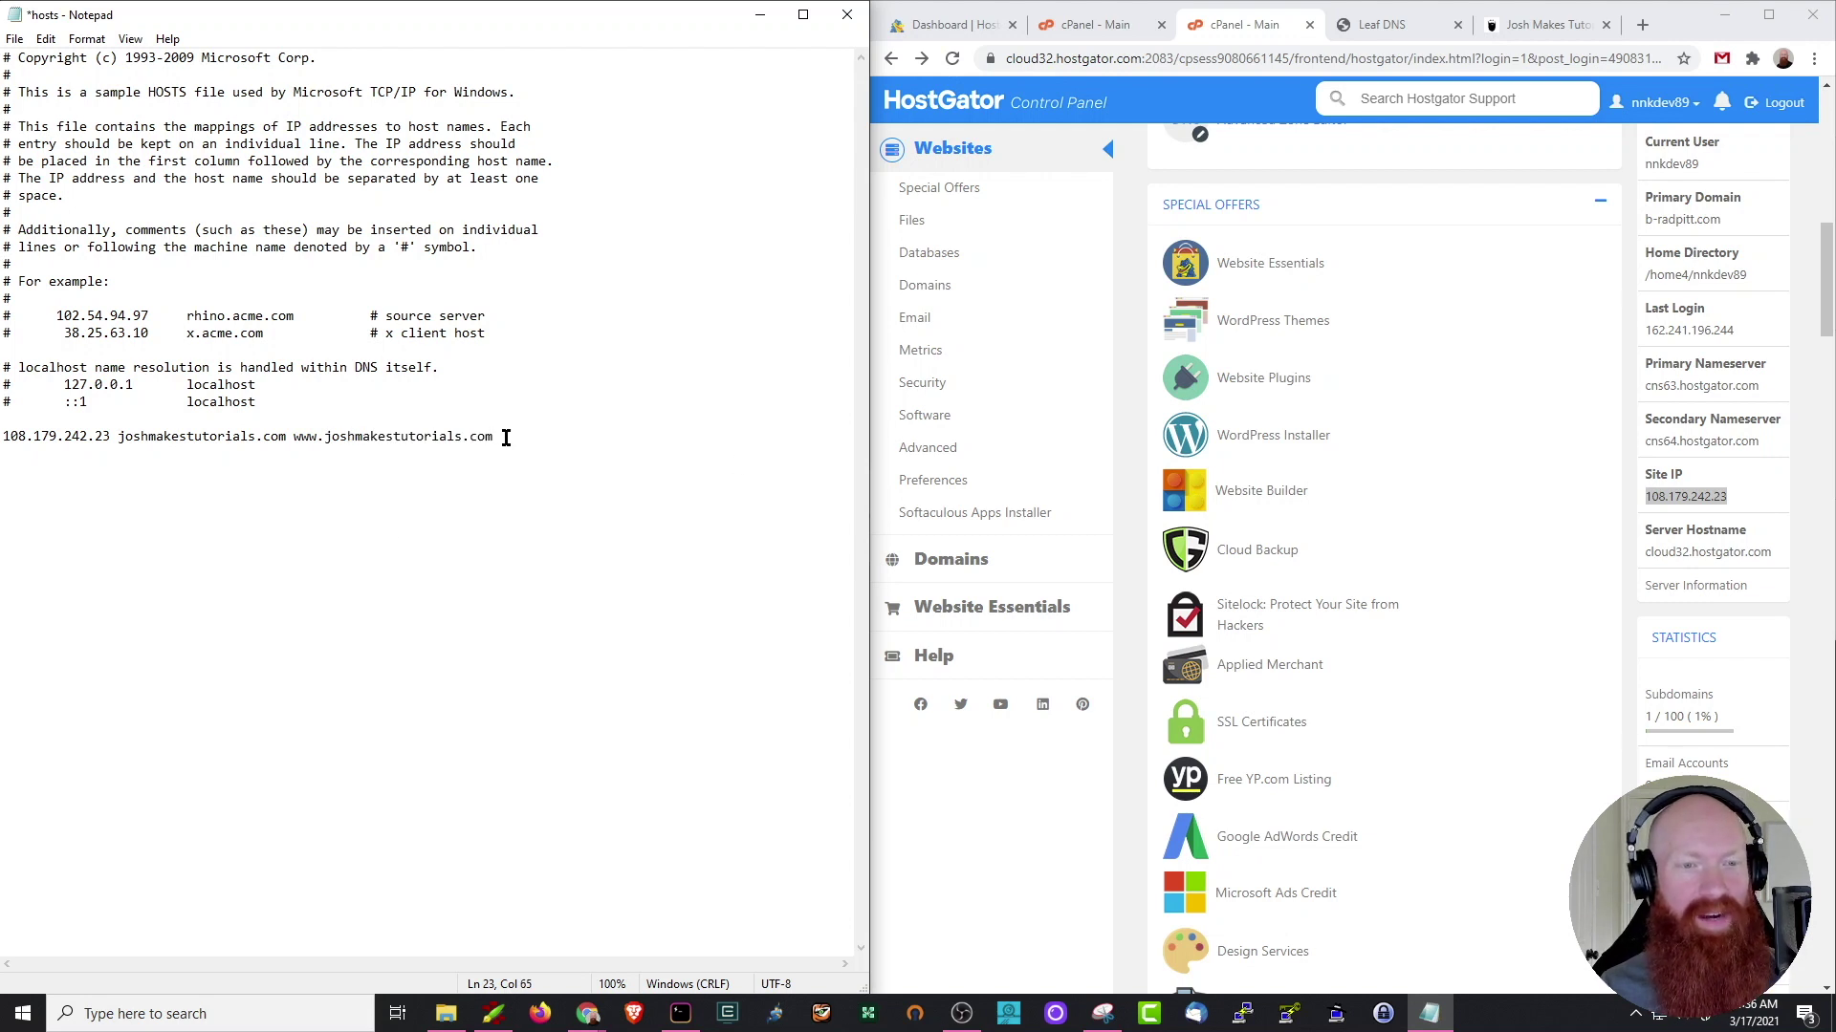
left_click_drag(499, 438, 2, 438)
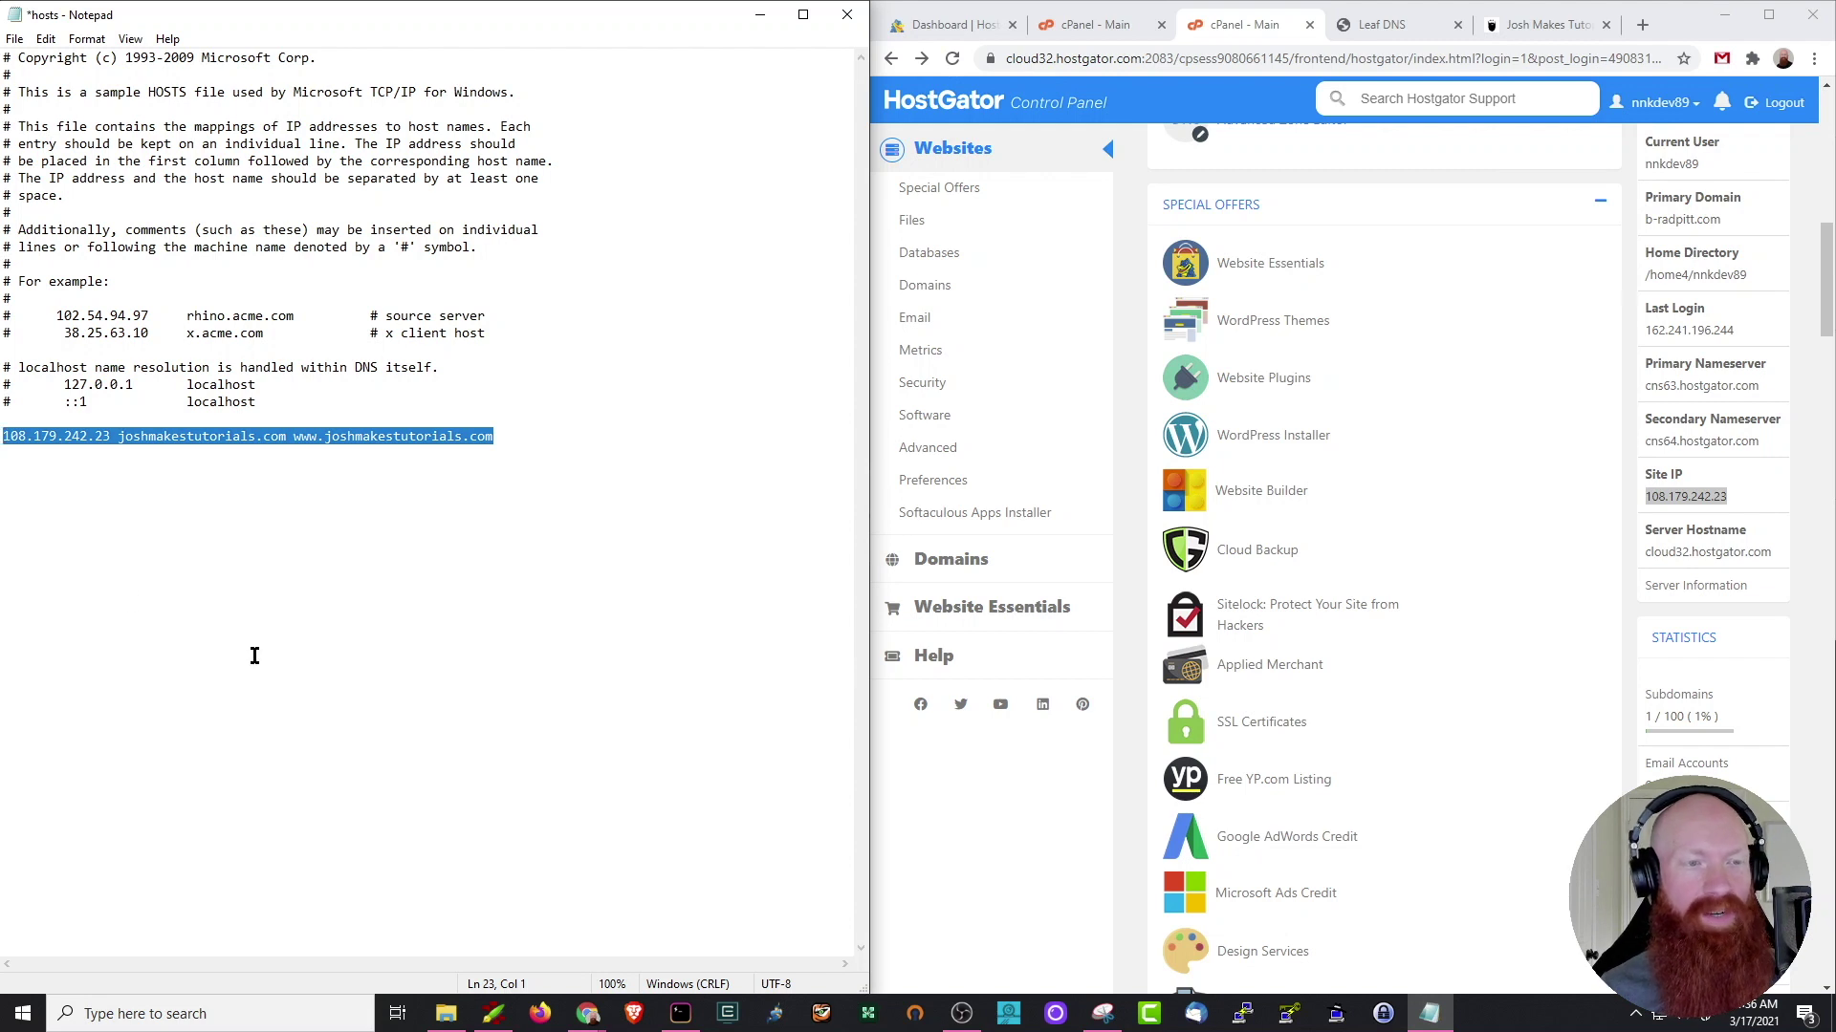
left_click(14, 39)
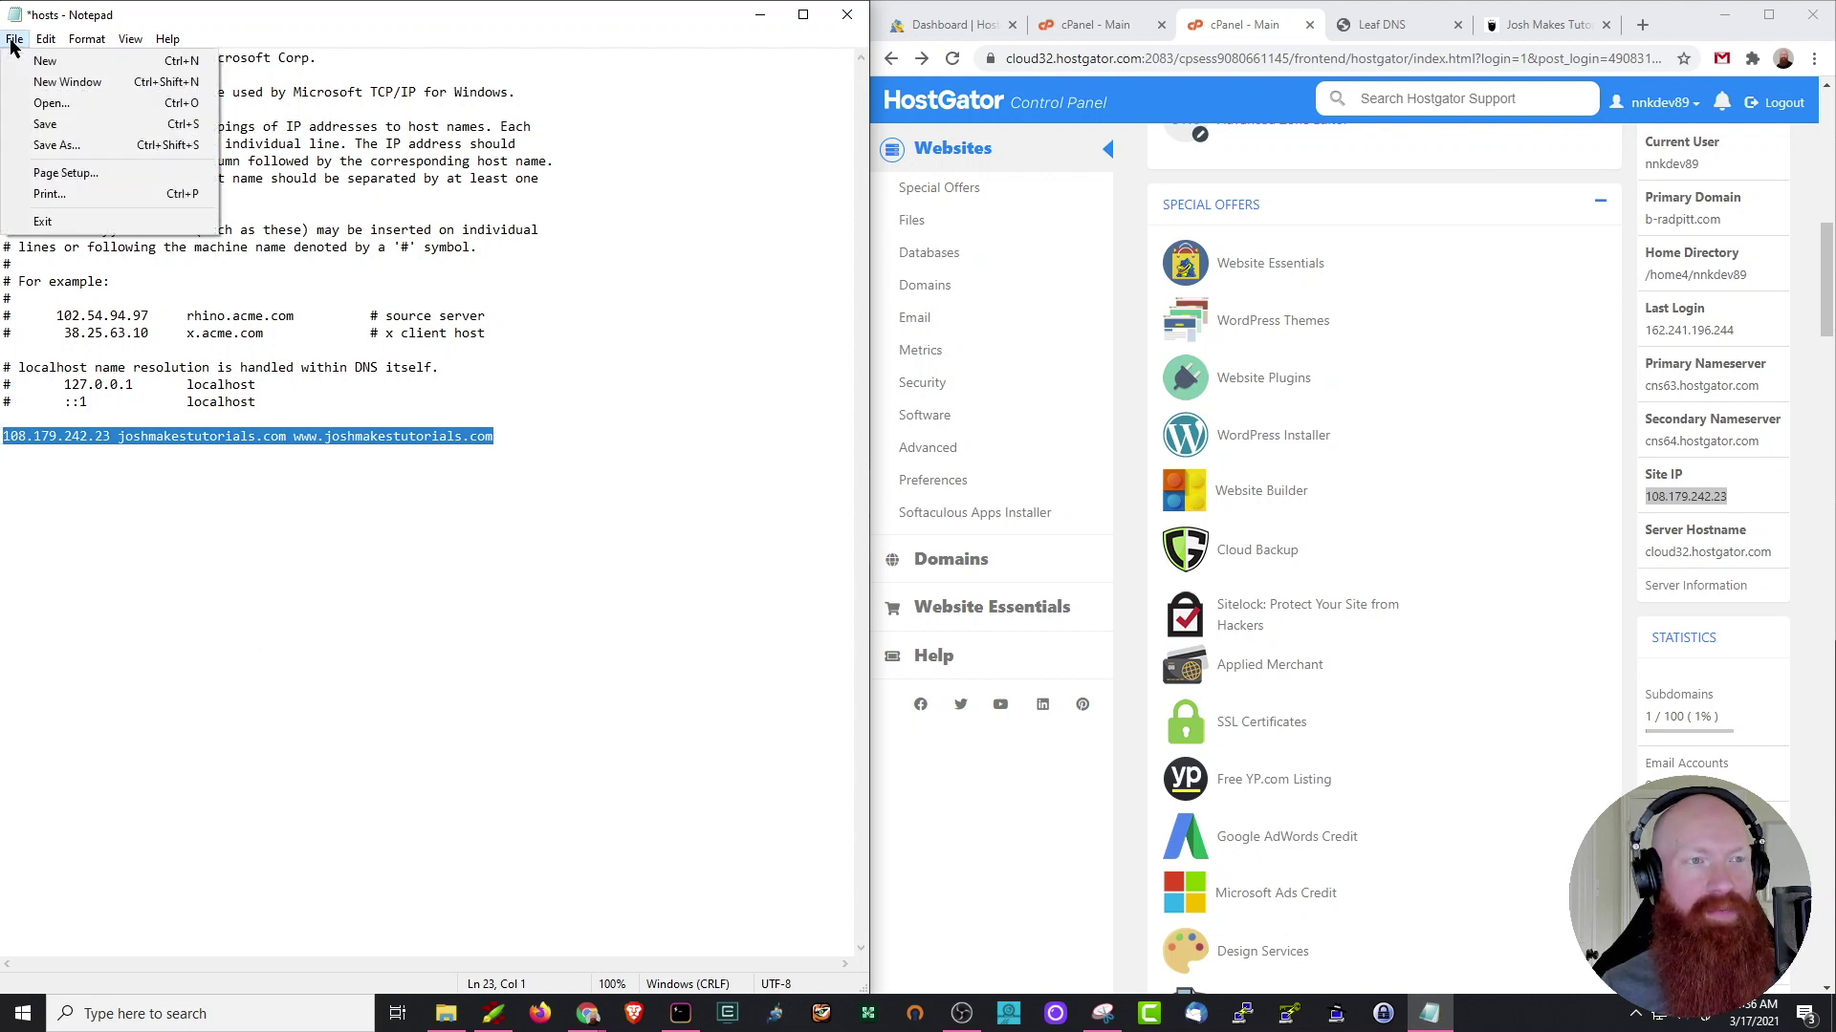
left_click(55, 128)
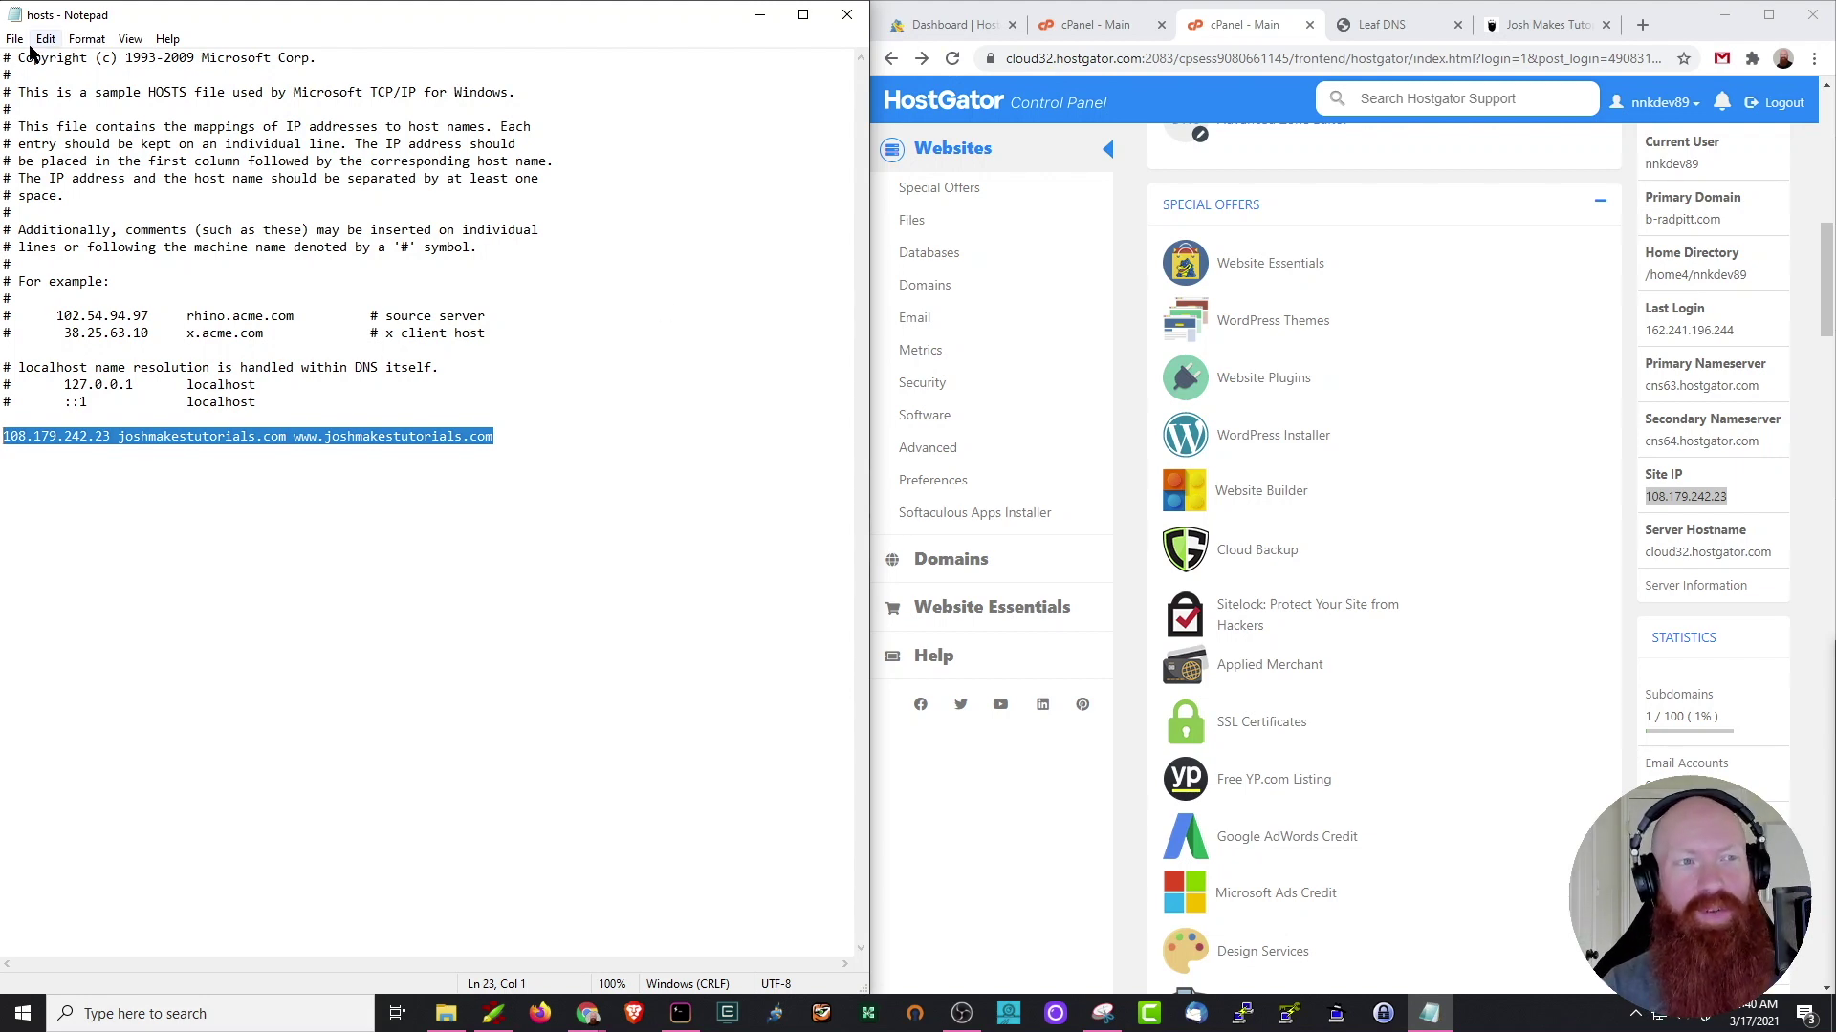
Step: Return to the Josh Makes Tutorials tab and open a new incognito window from Chrome's menu
left_click(1539, 26)
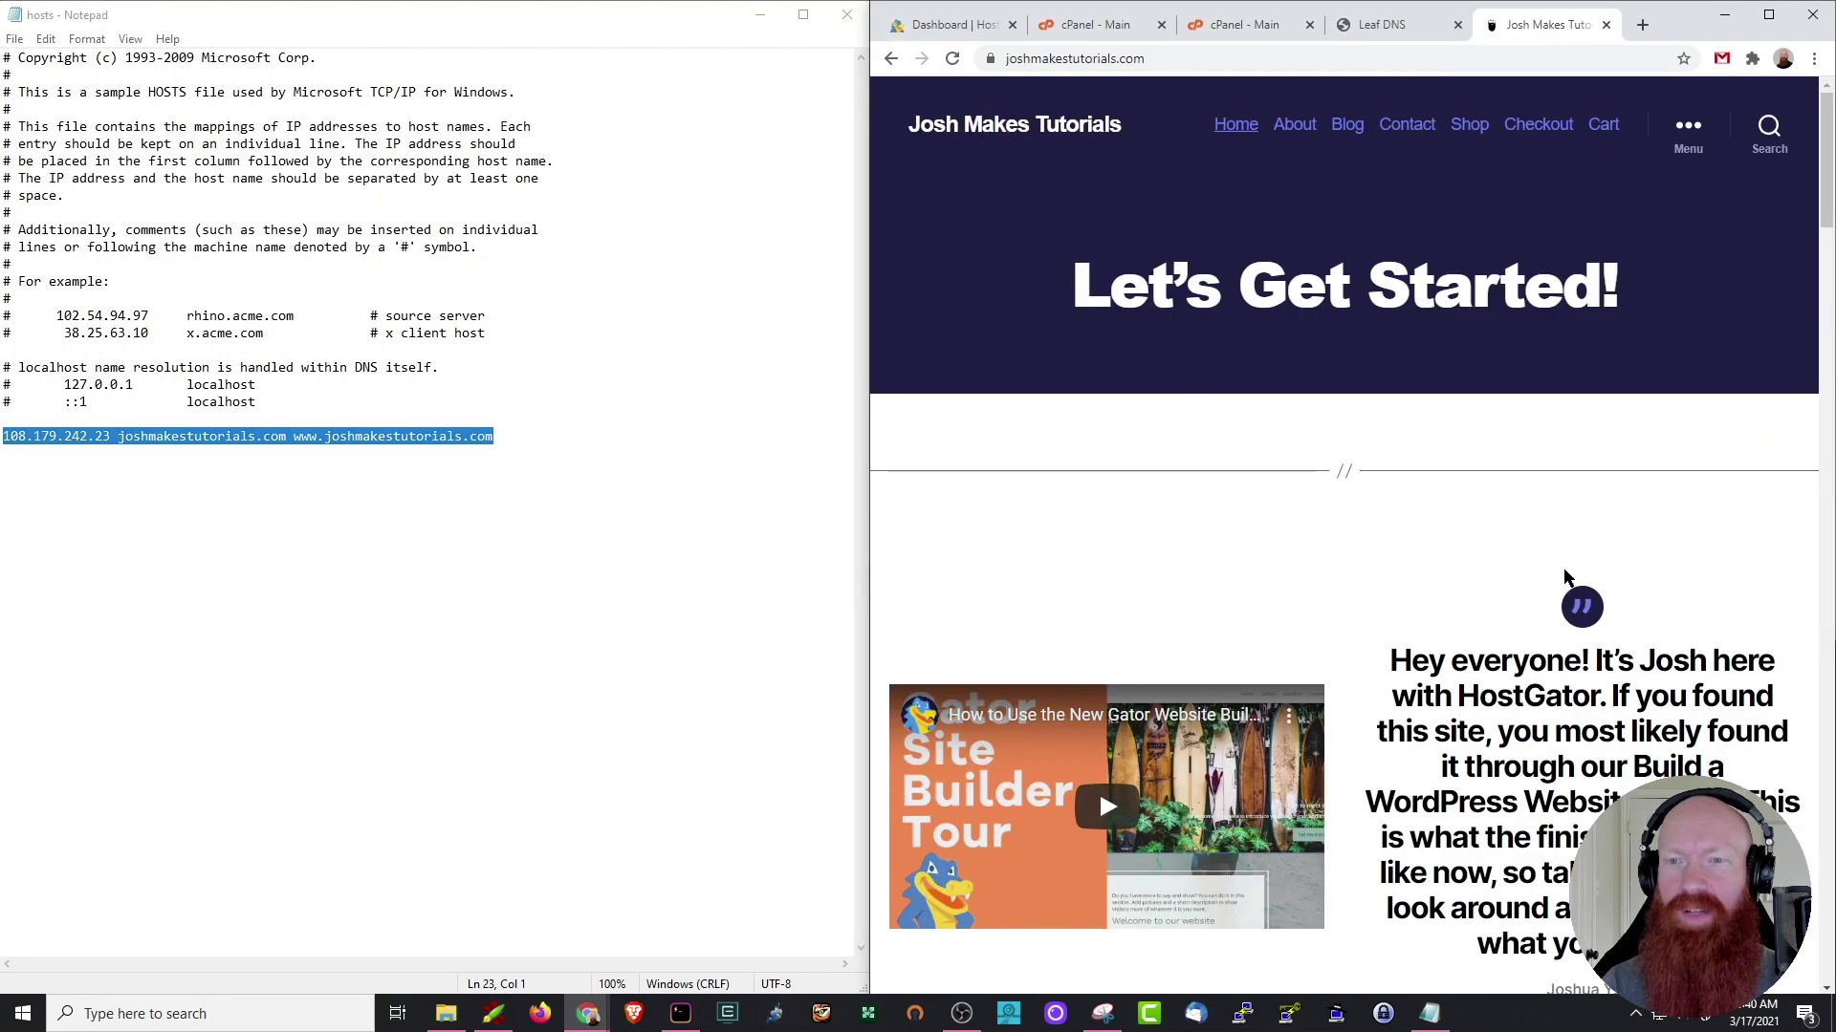
left_click(1104, 27)
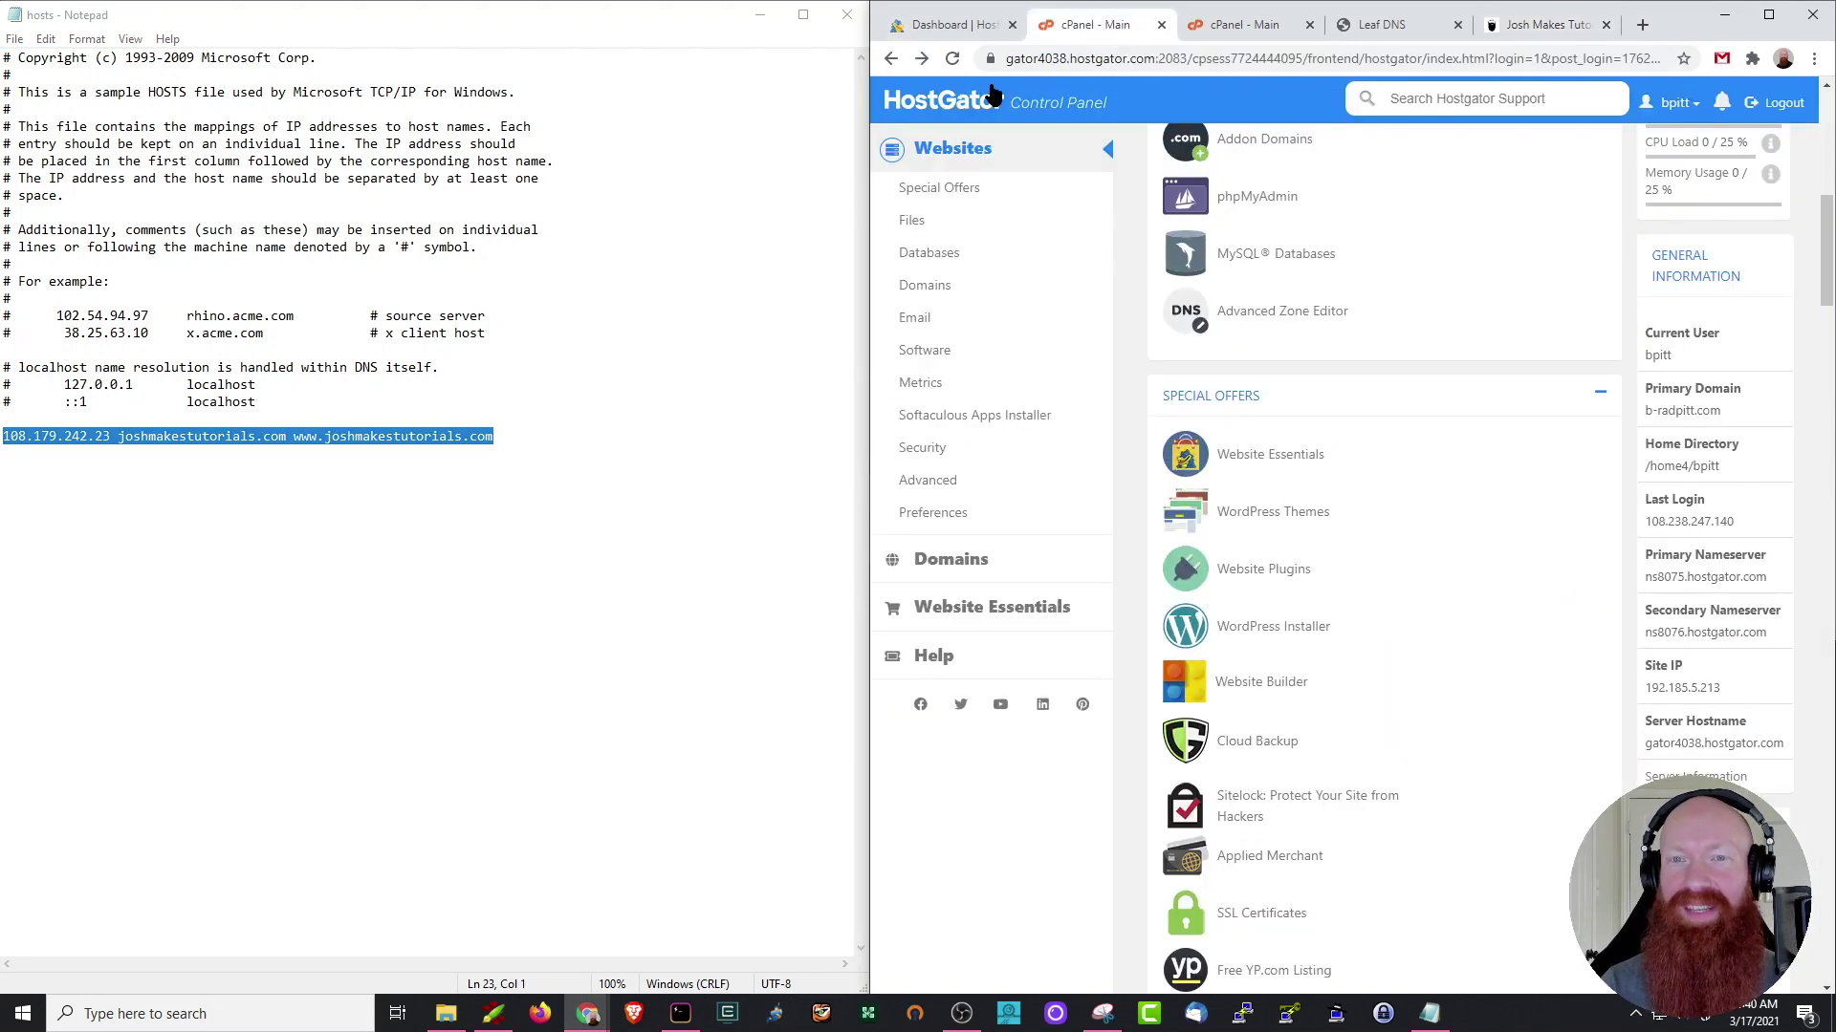
left_click(1533, 26)
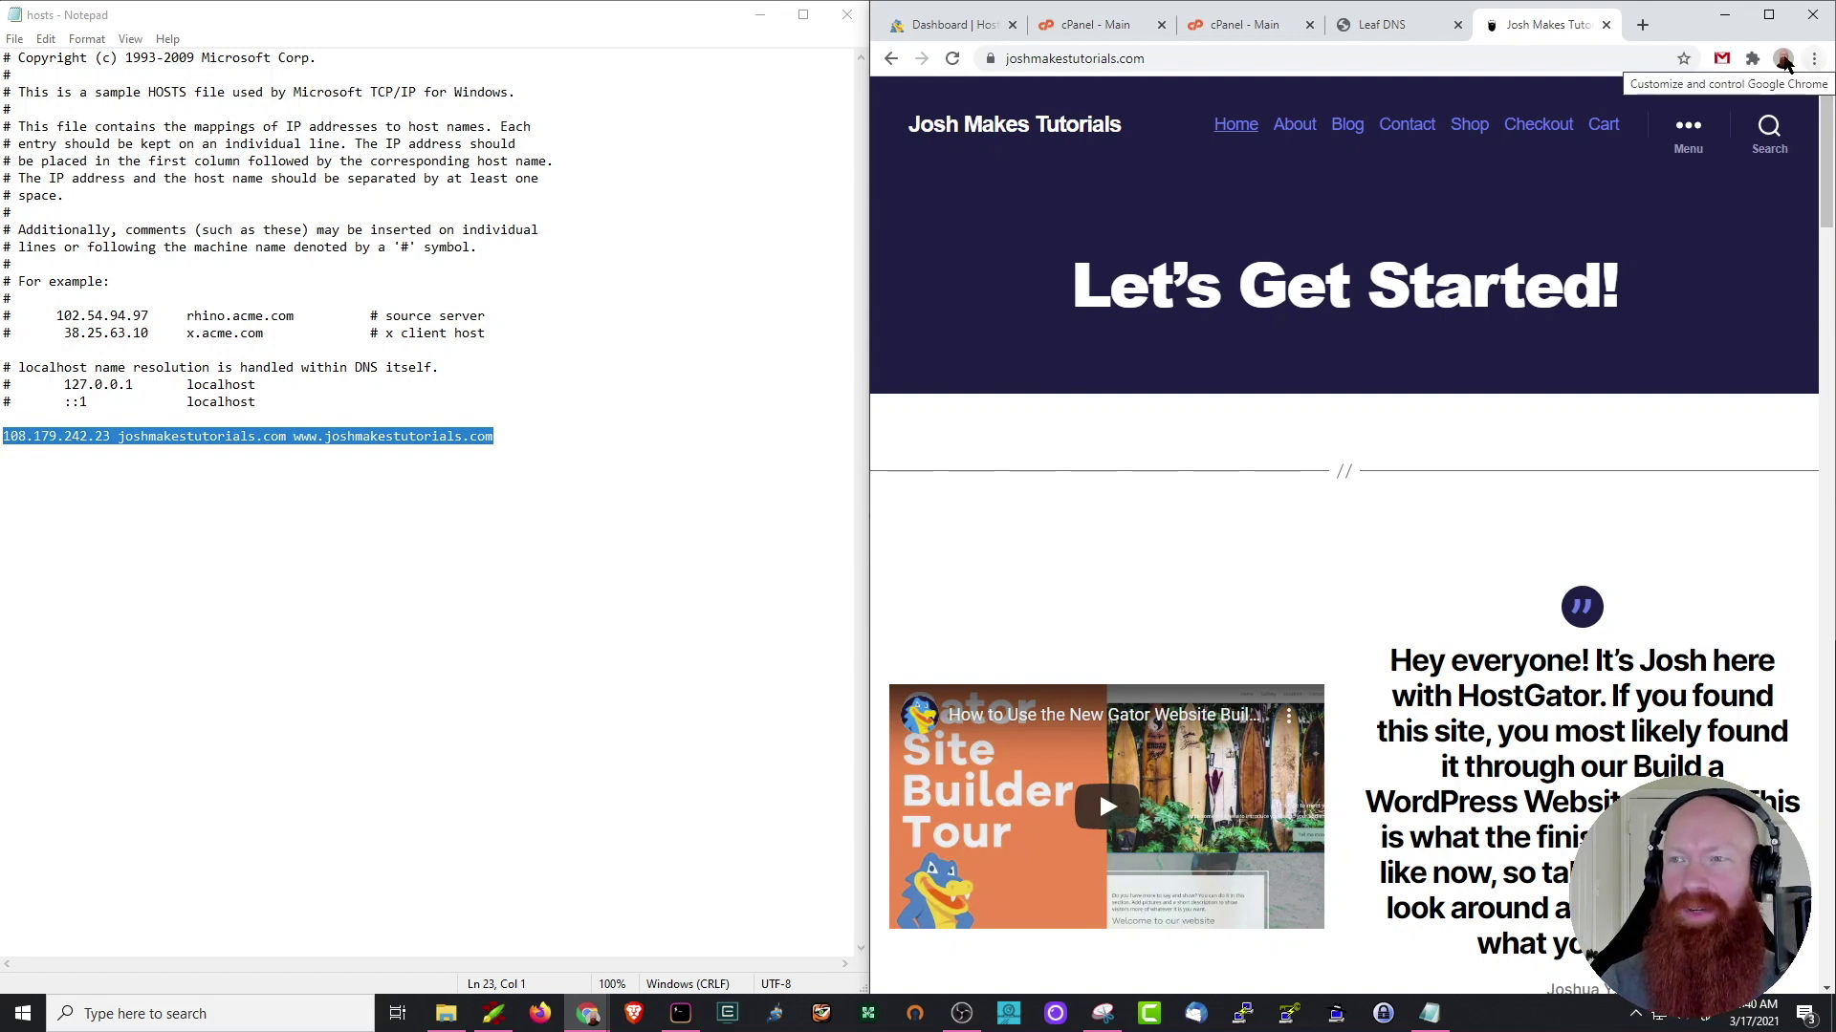
left_click(1815, 59)
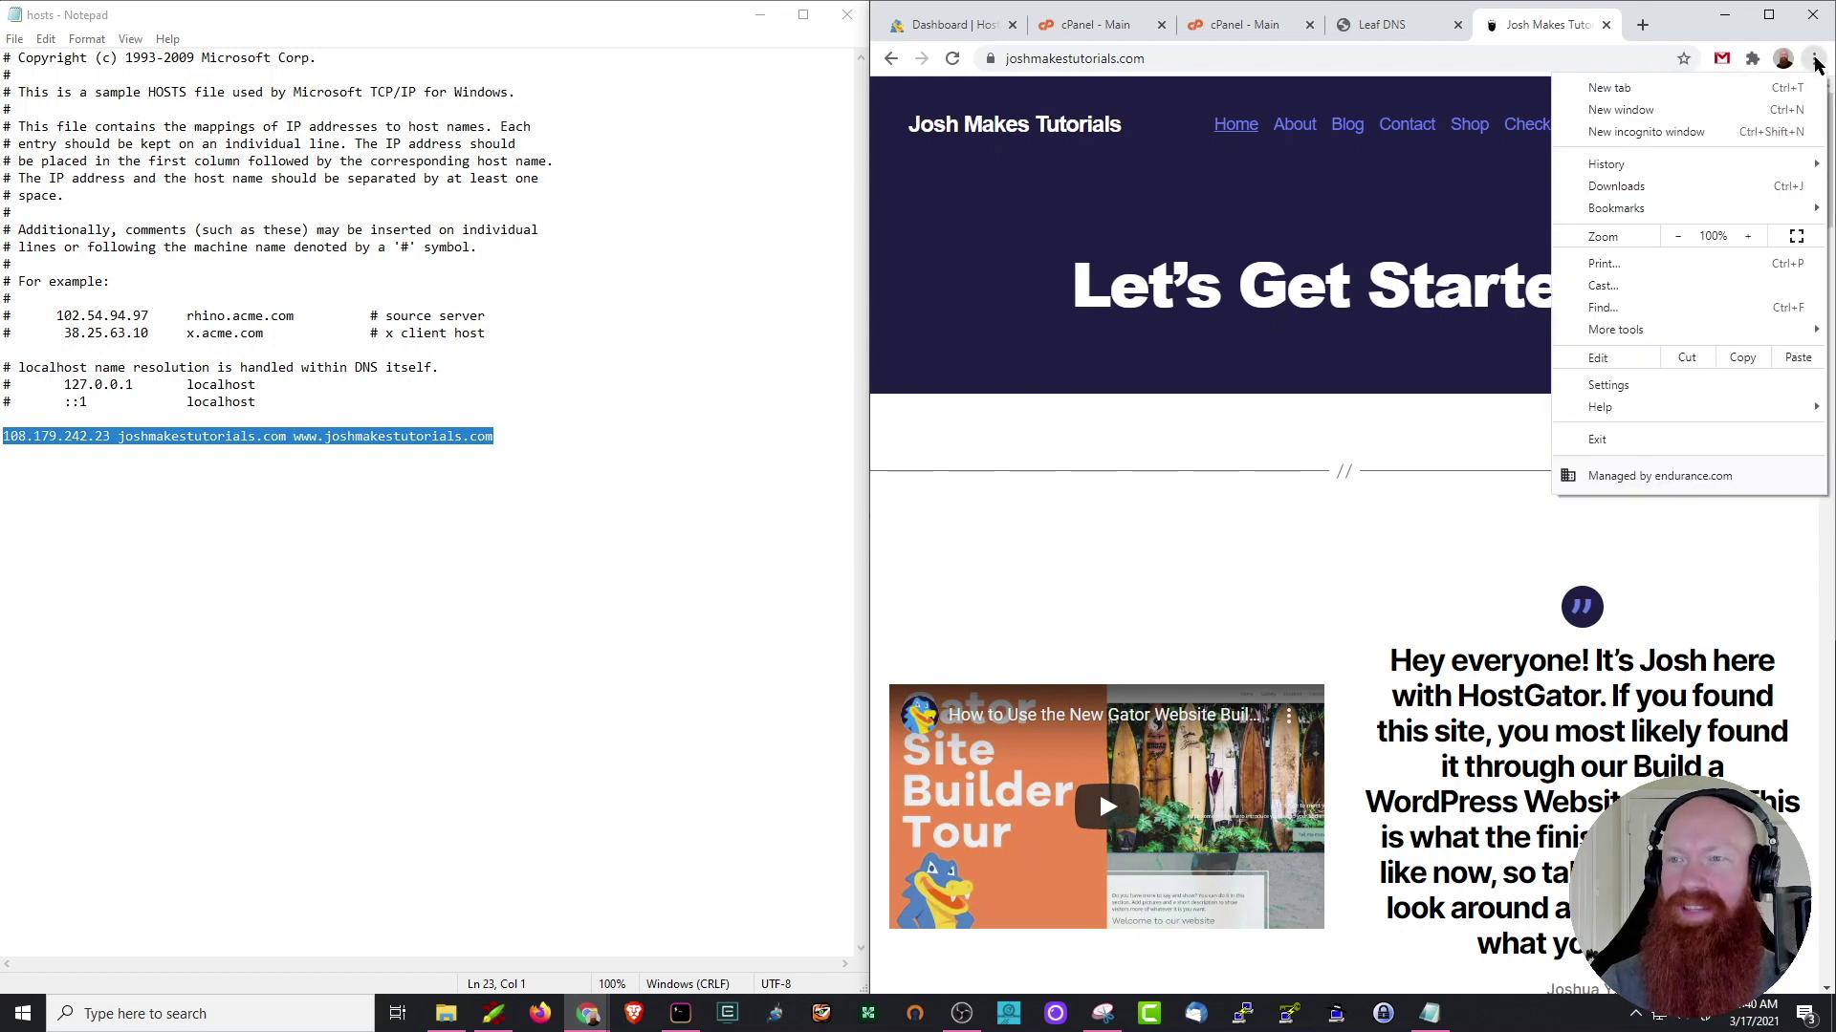
left_click(1719, 128)
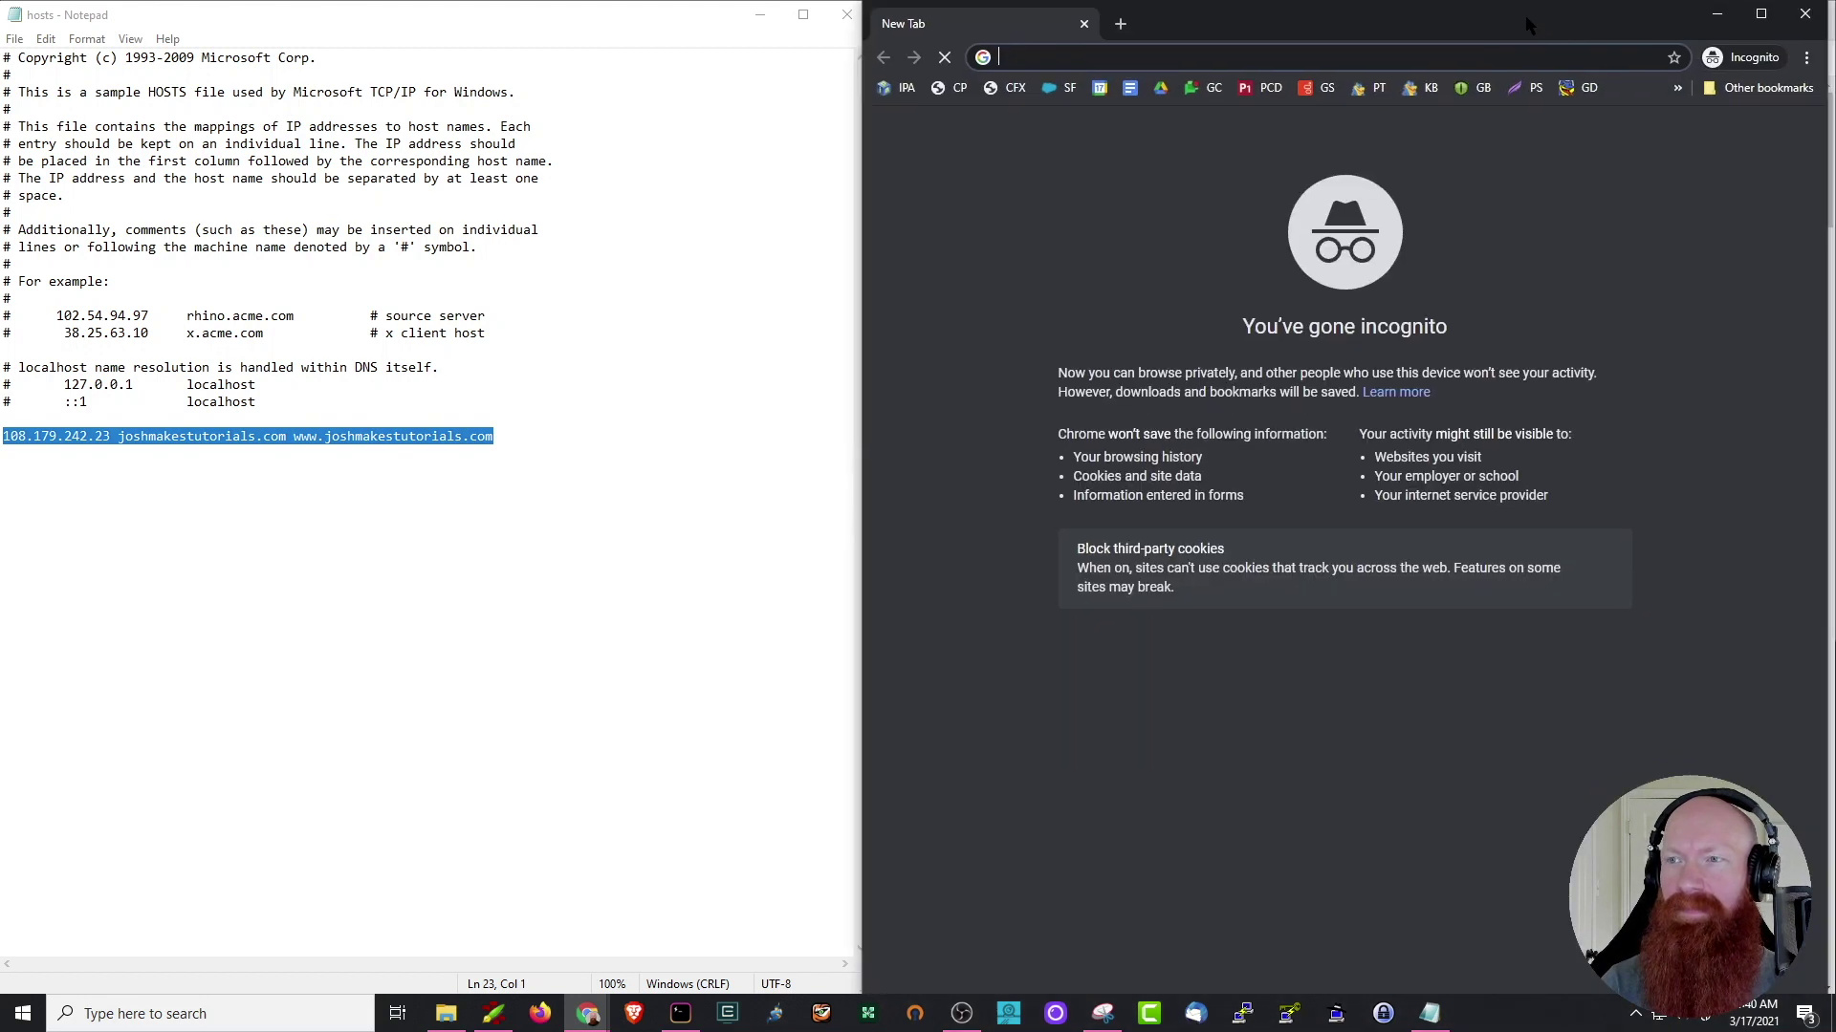
Step: Load joshmakestutorials.com in the incognito window, showing the My Blog WordPress site
left_click(536, 438)
left_click_drag(493, 438, 324, 438)
key("ctrl+c")
left_click(1201, 50)
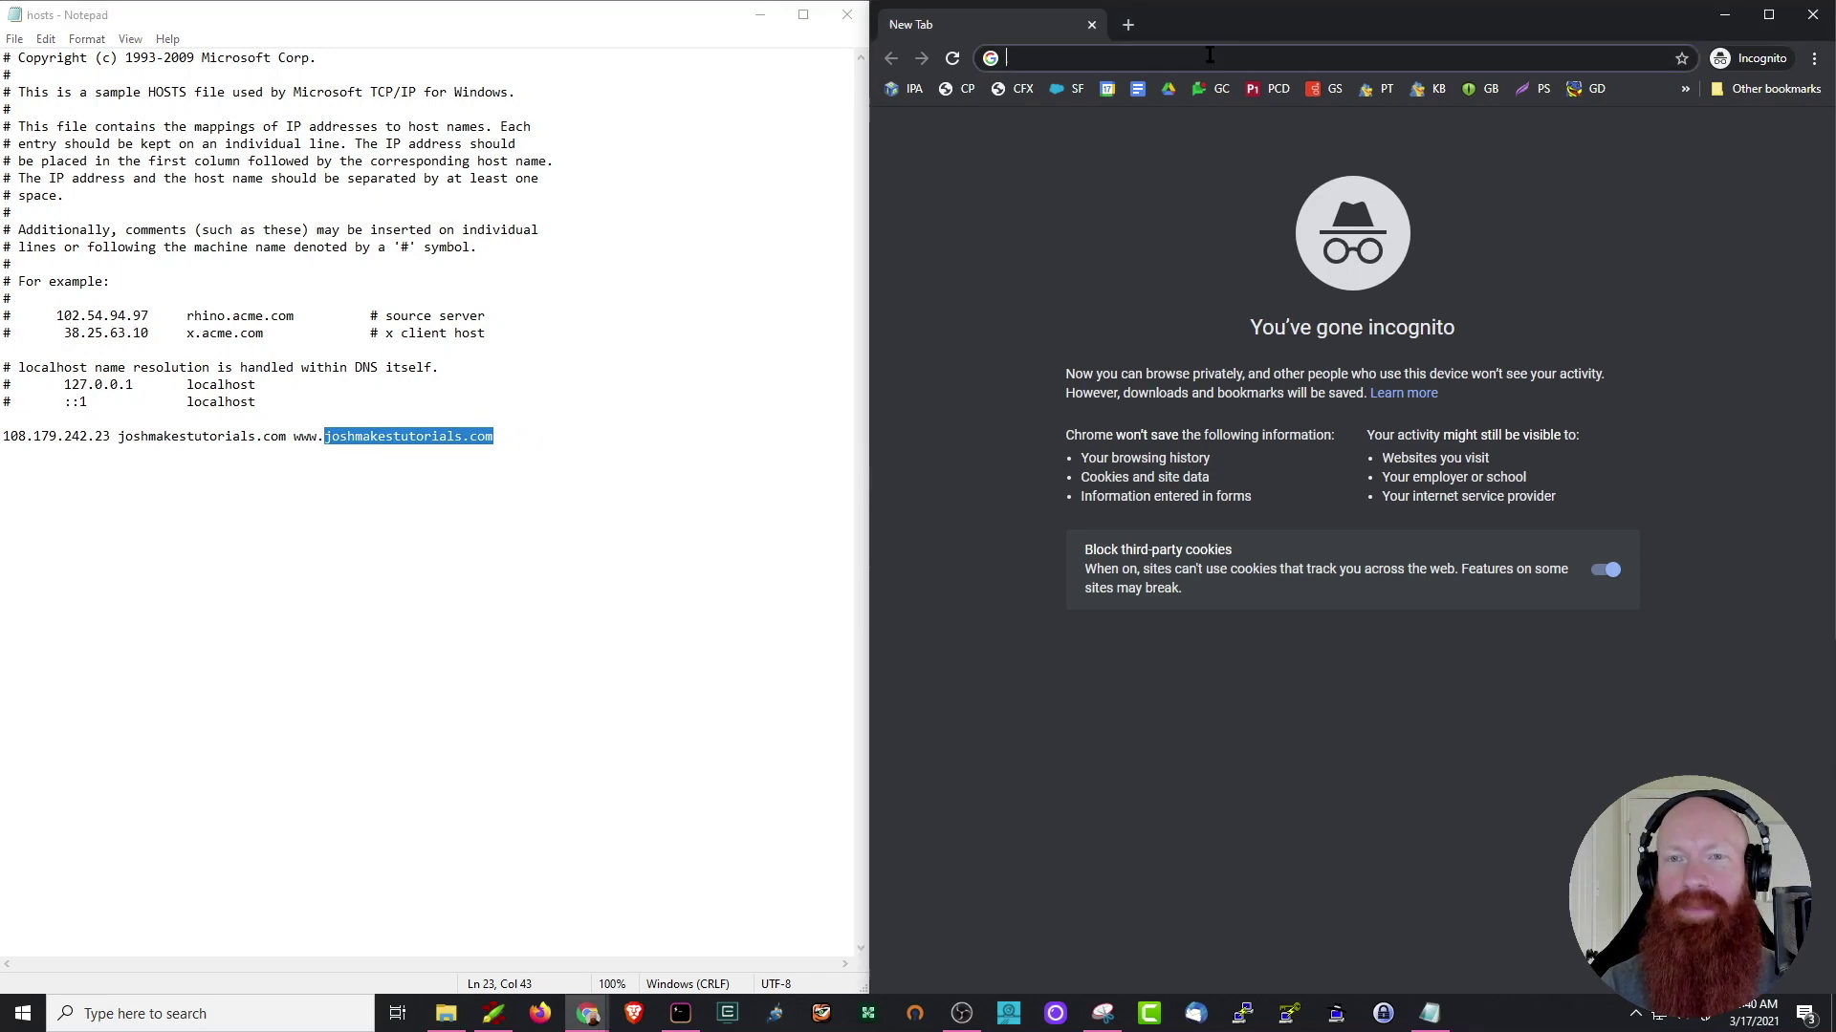
key("ctrl+v")
key("Return")
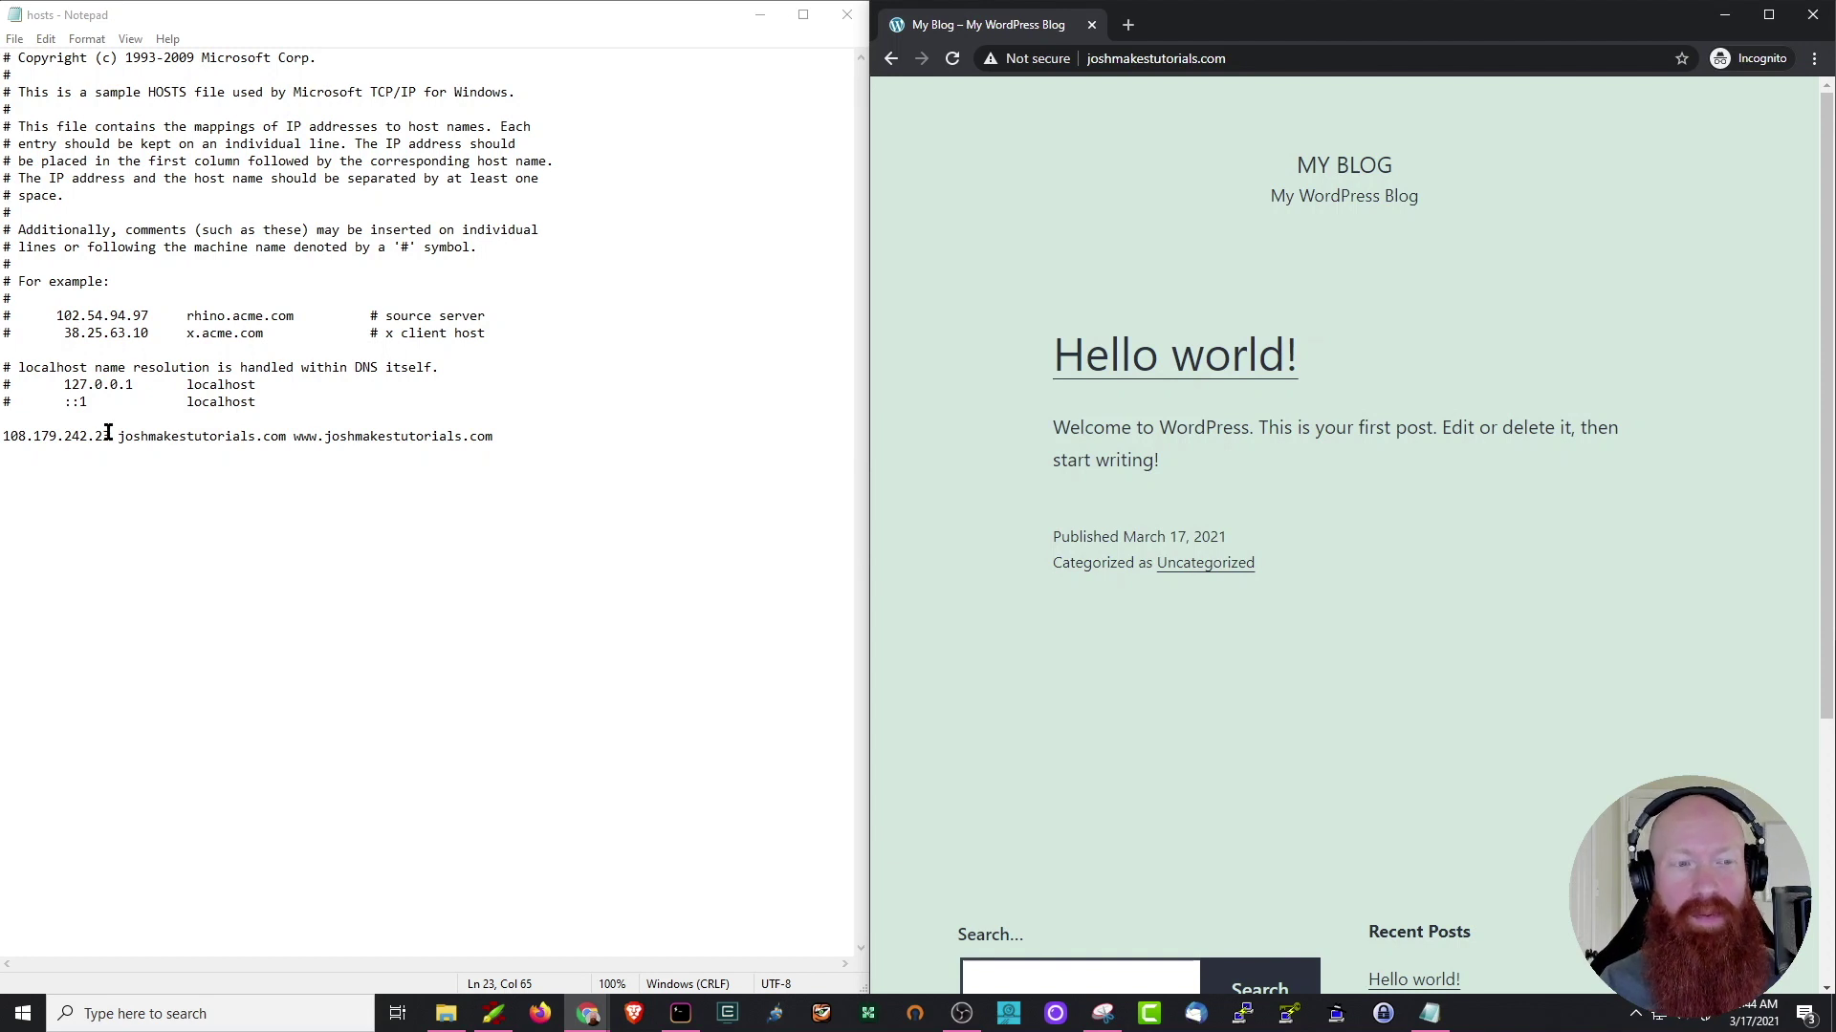
Step: Delete the joshmakestutorials.com entry line from the hosts file
left_click_drag(111, 436, 3, 436)
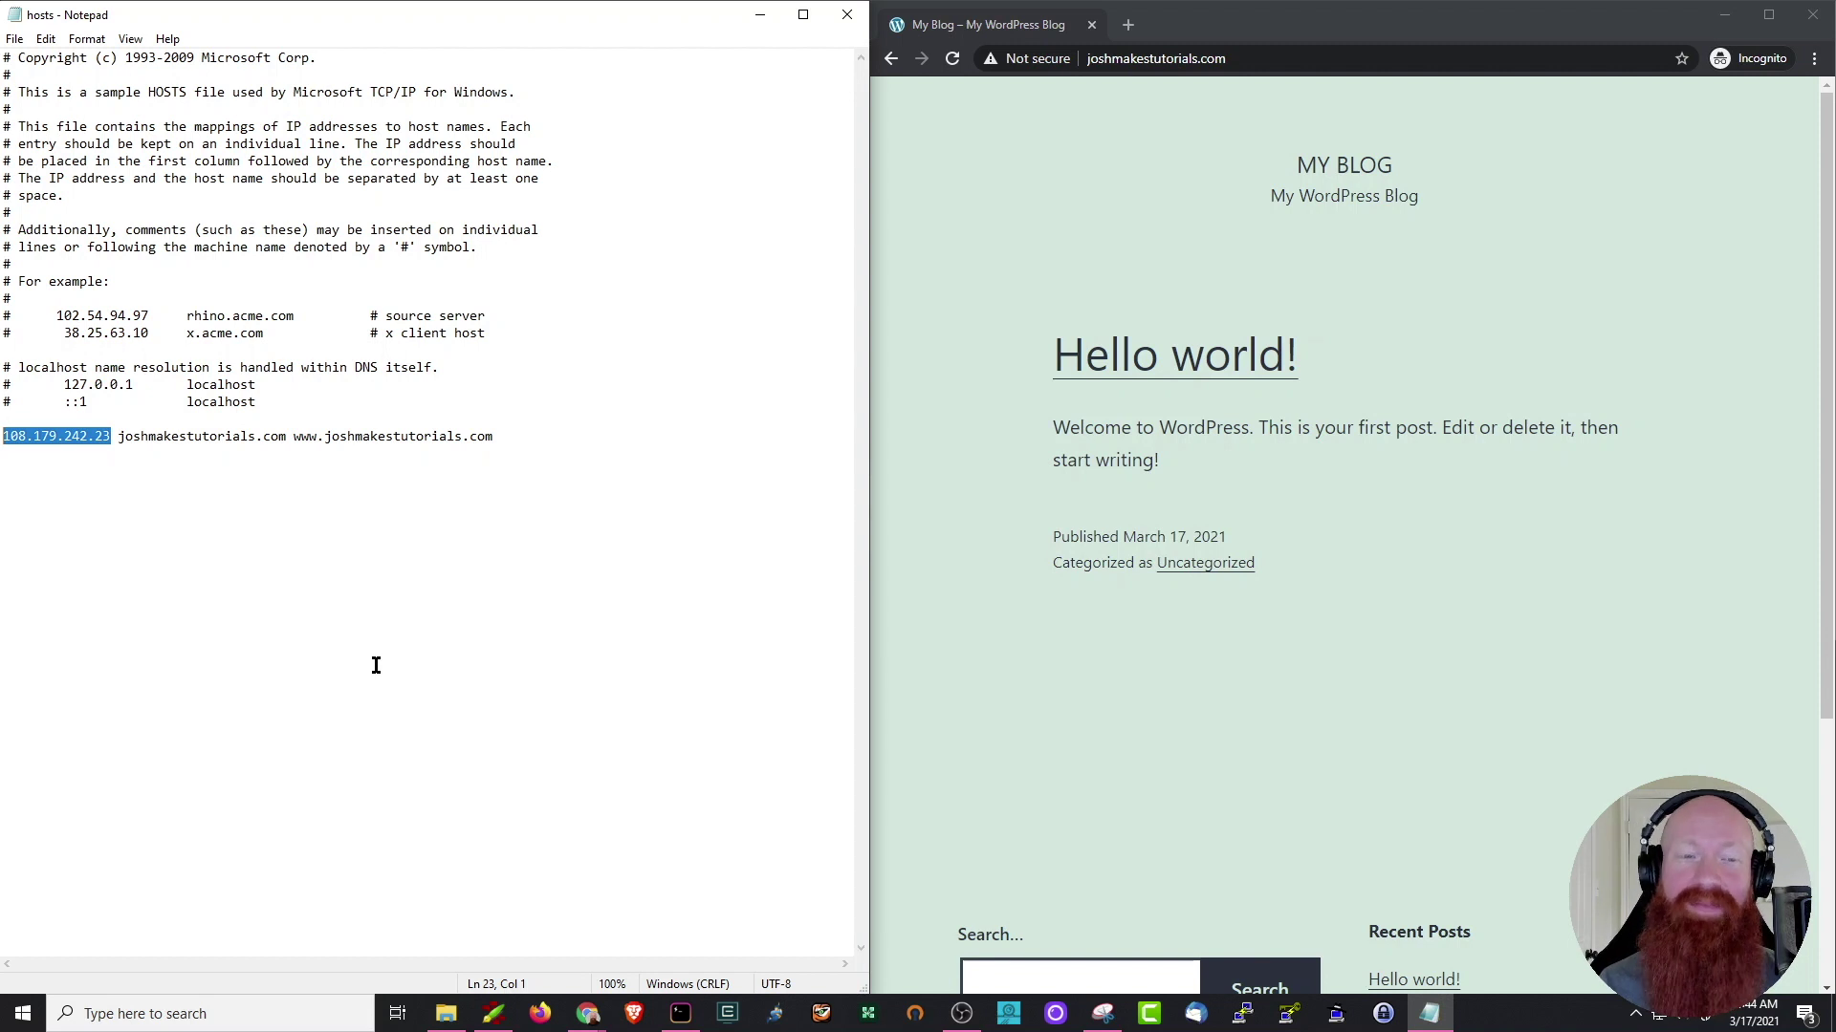
left_click_drag(516, 436, 3, 421)
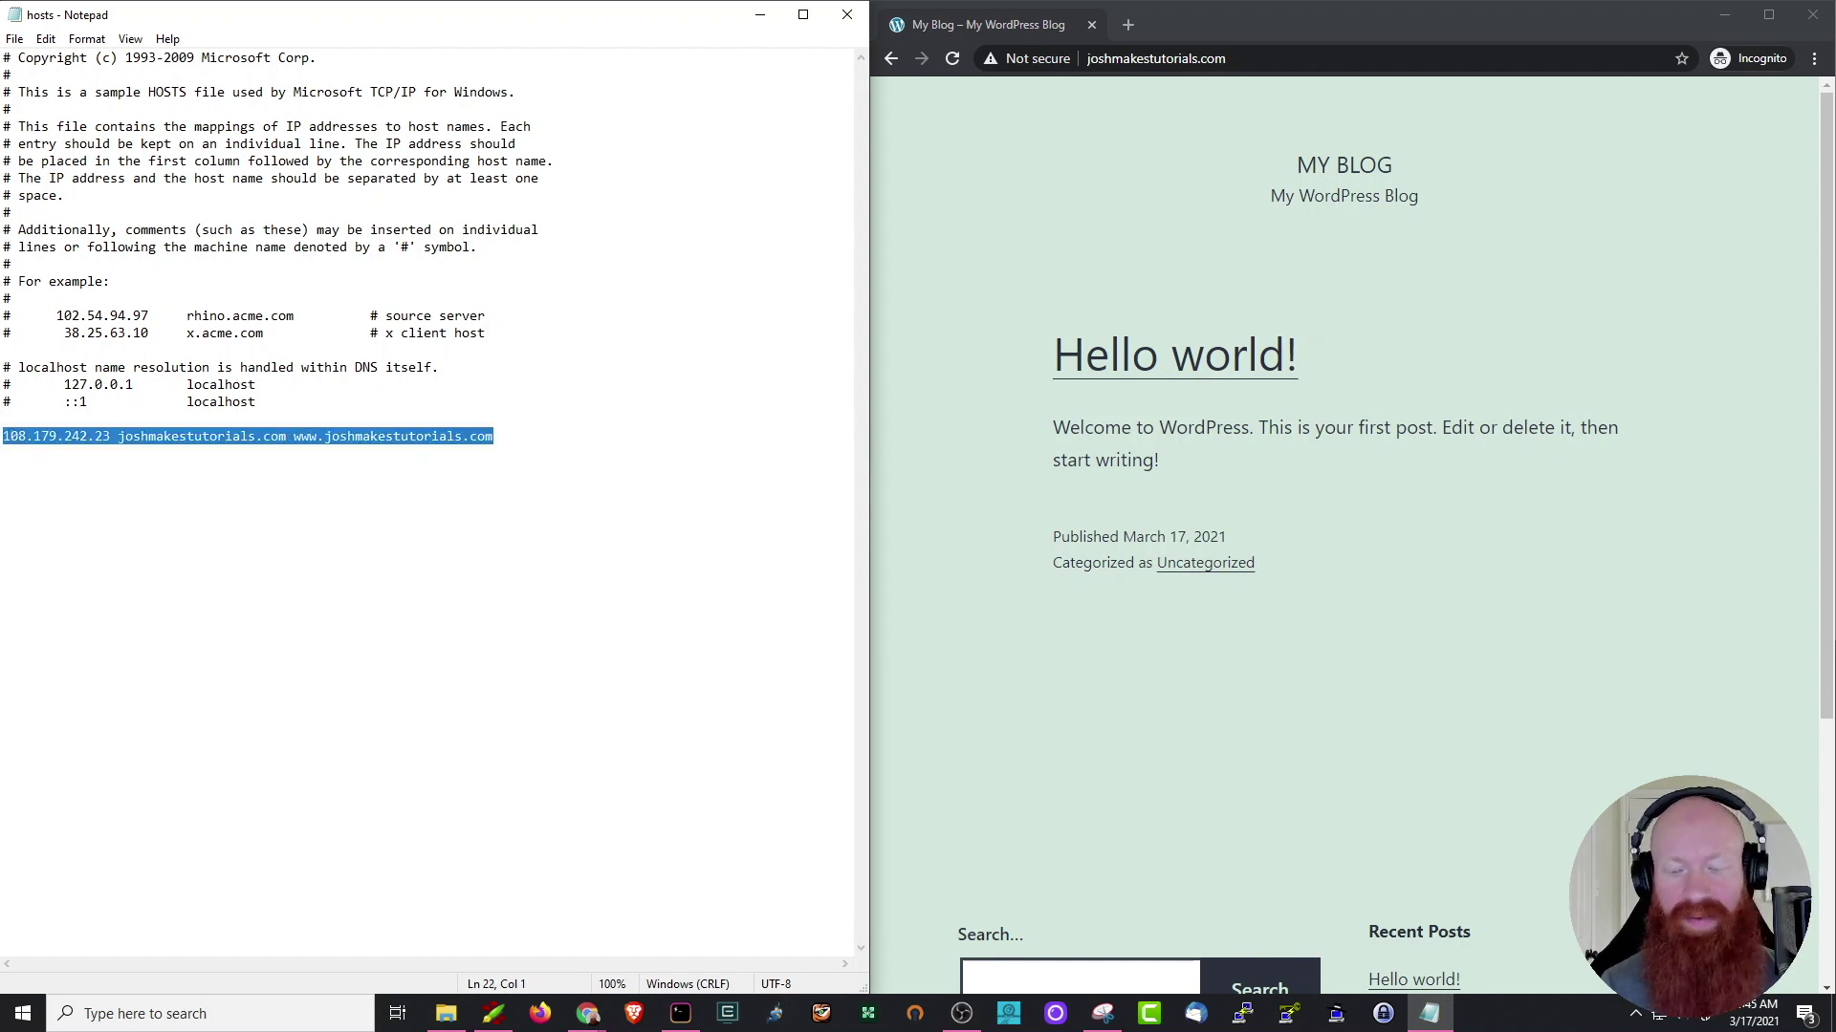
key("Delete")
Step: Save the hosts file without the joshmakestutorials.com entry, then reload the incognito page to see the original site
left_click(17, 40)
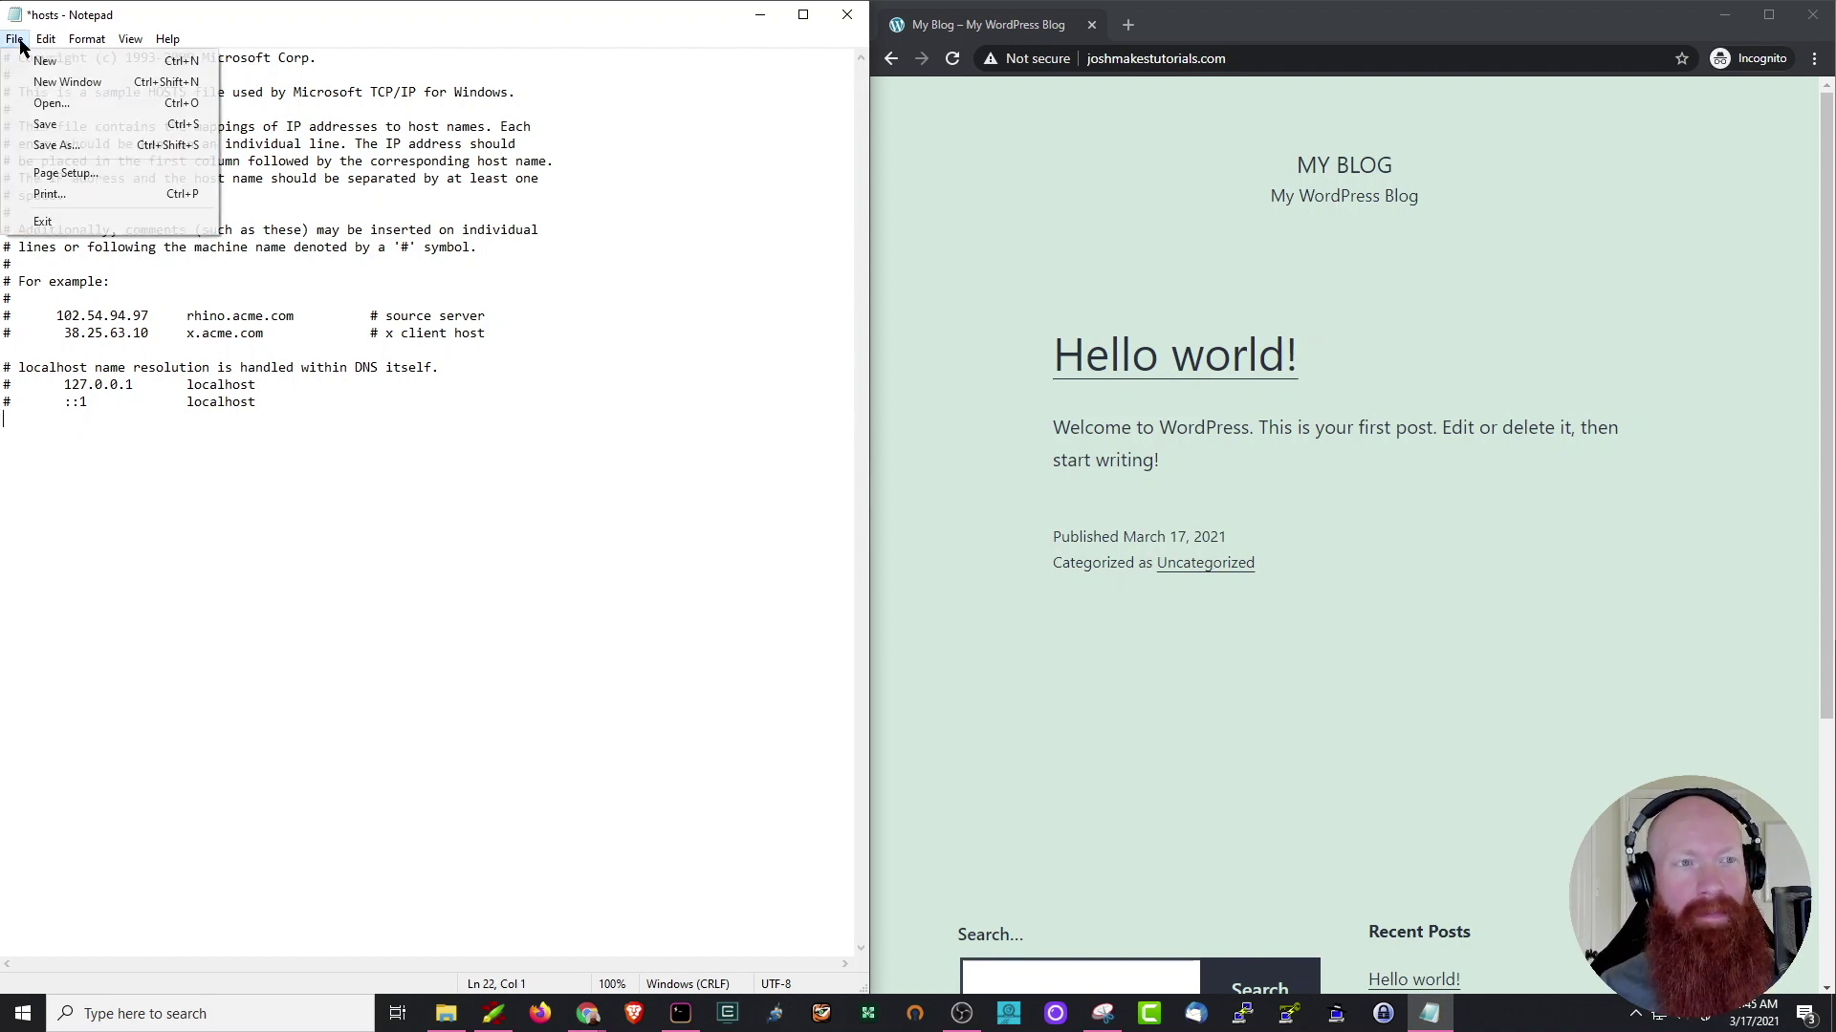
left_click(43, 125)
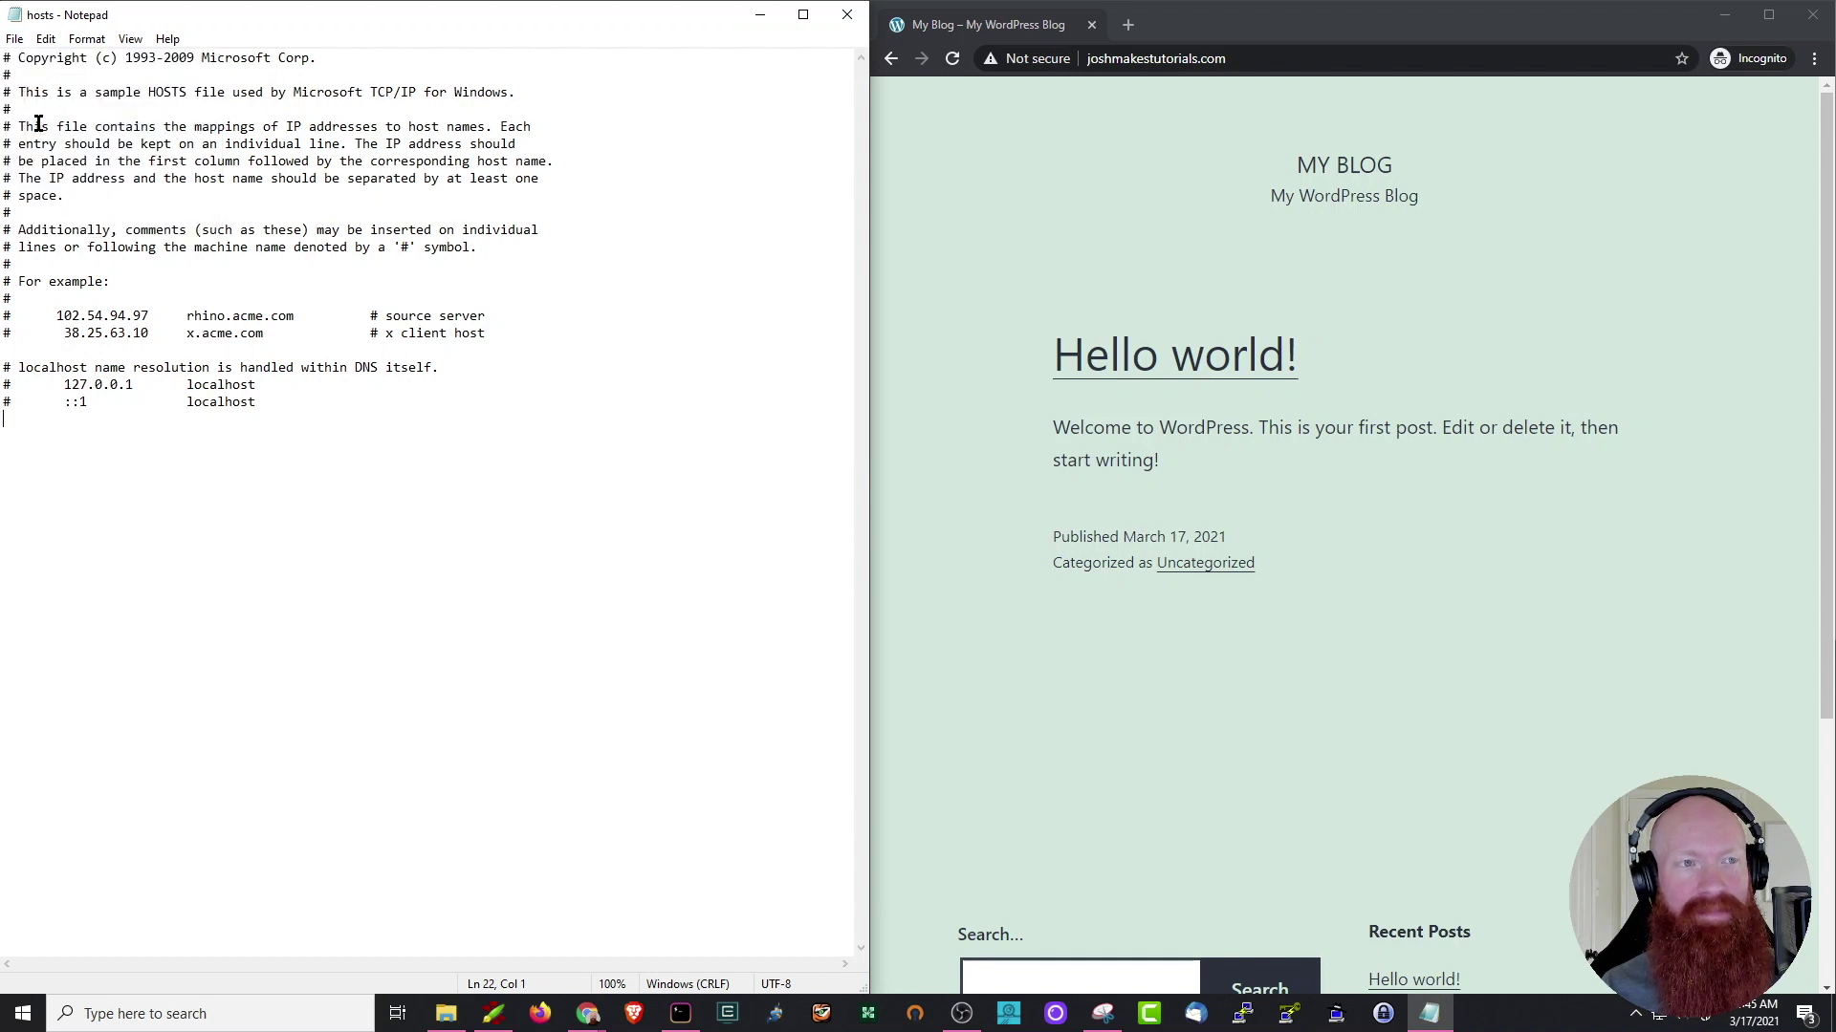
left_click(1566, 543)
key("F5")
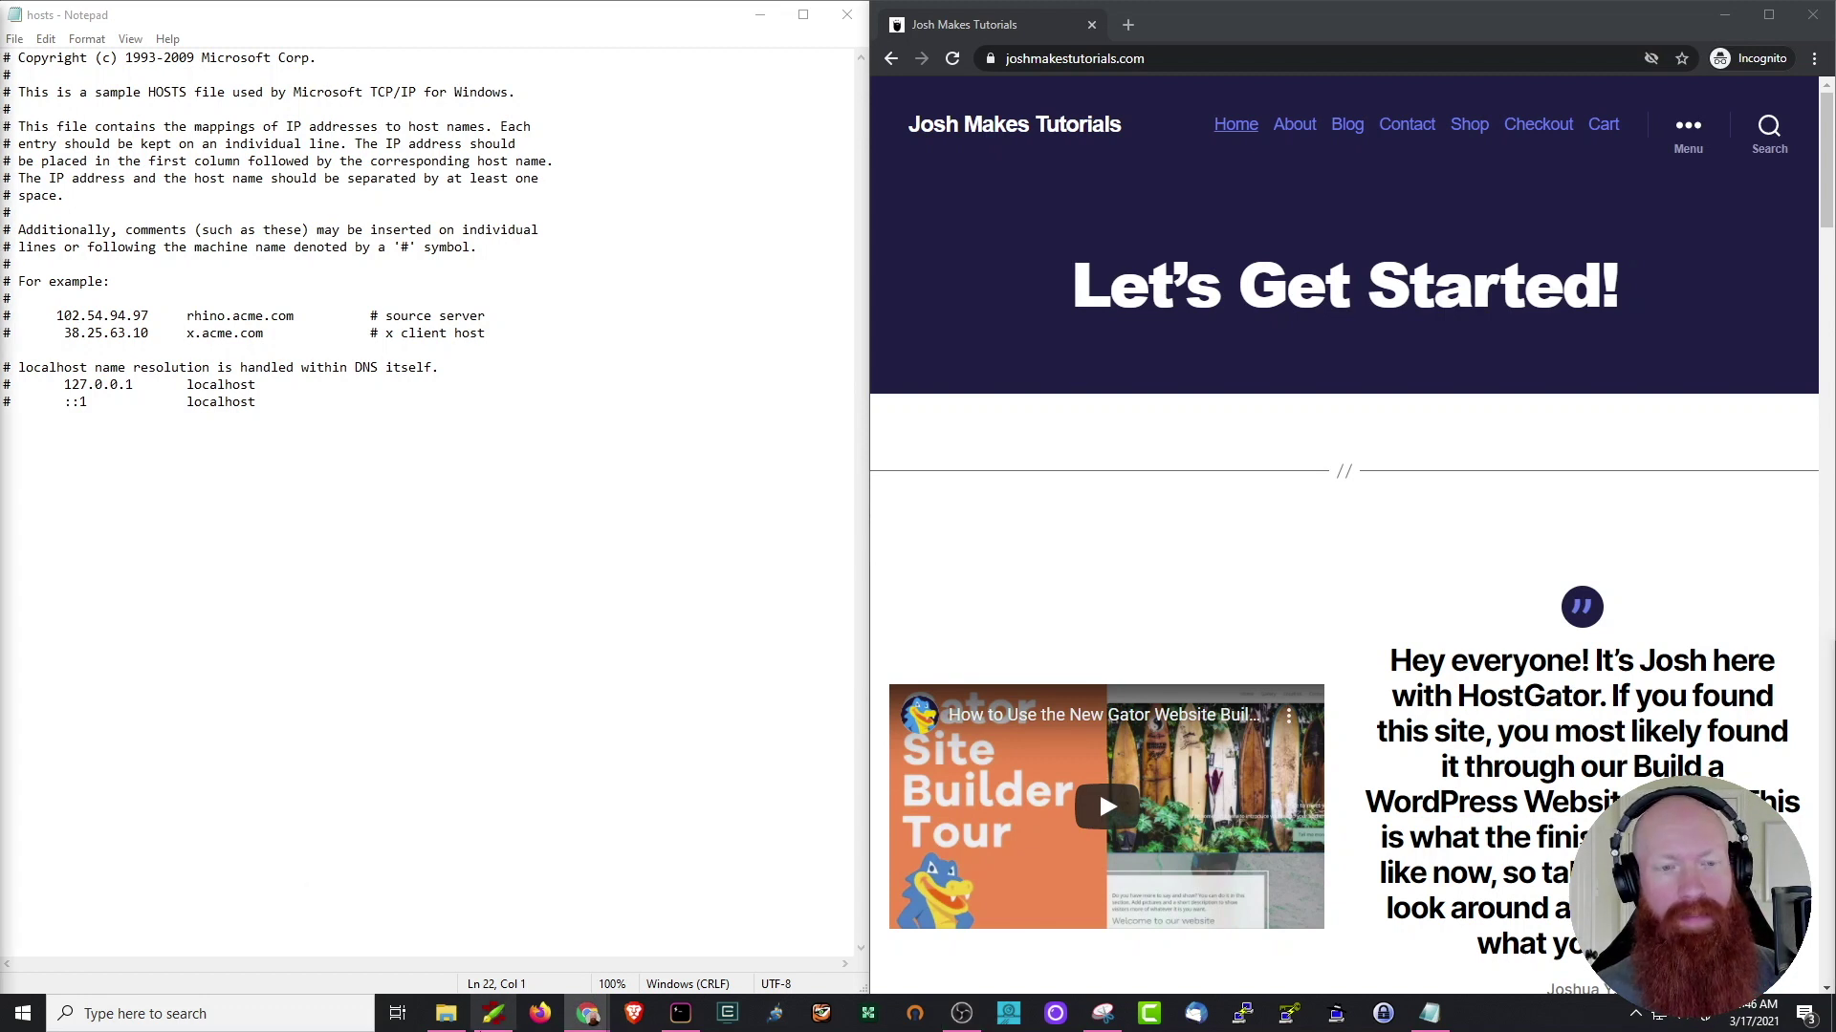
Step: Run ipconfig /flushdns in Command Prompt, found via a 'terminal' search, and highlight the success message
left_click(233, 1019)
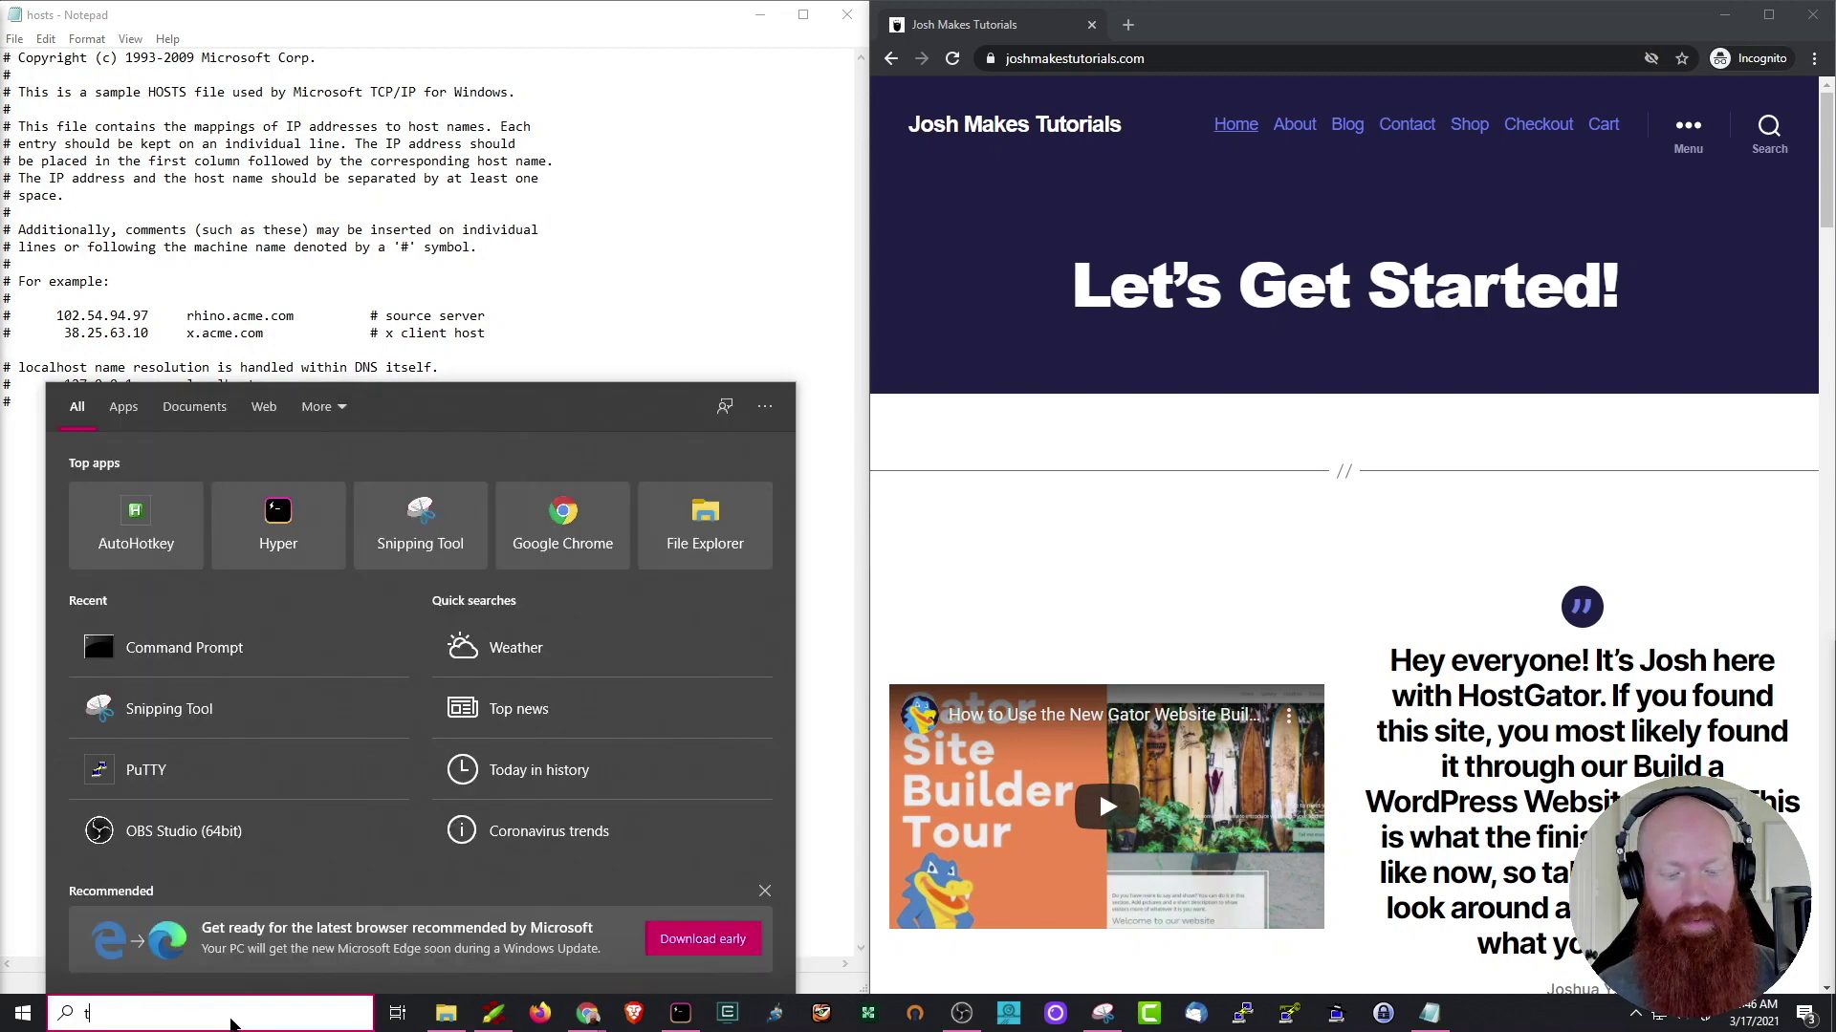
type("terminal")
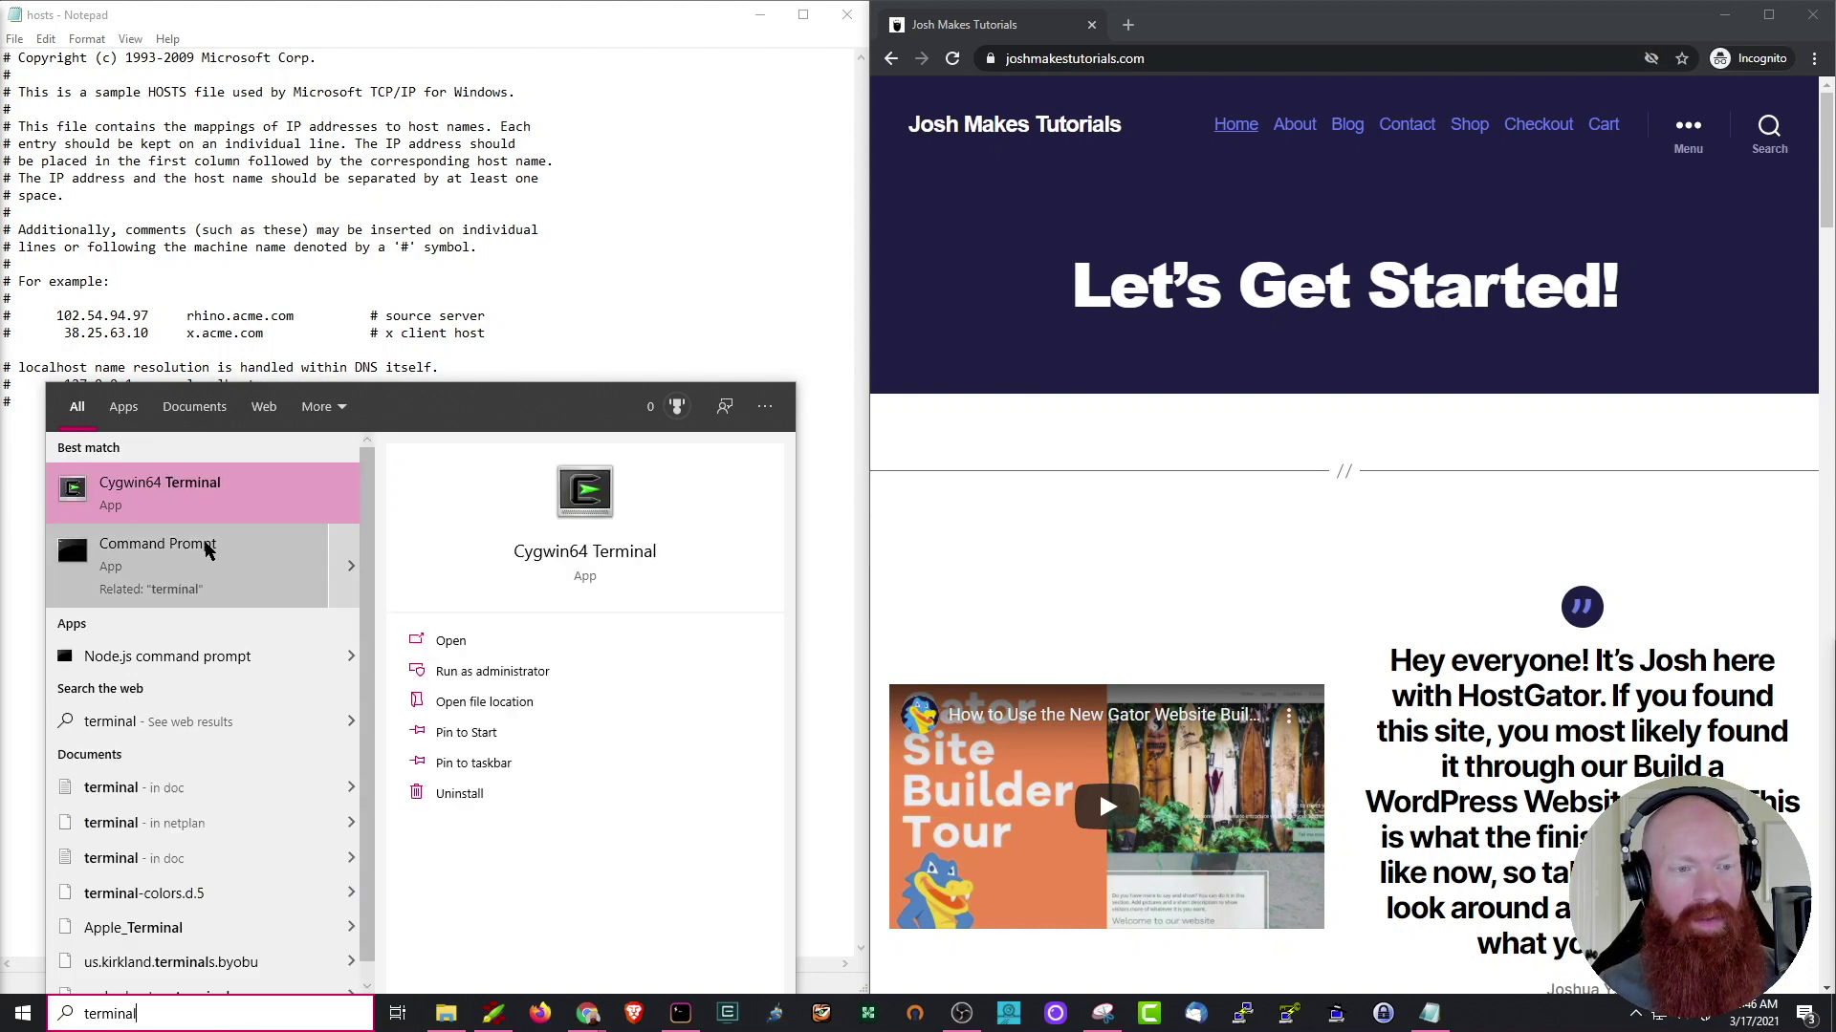
left_click(184, 550)
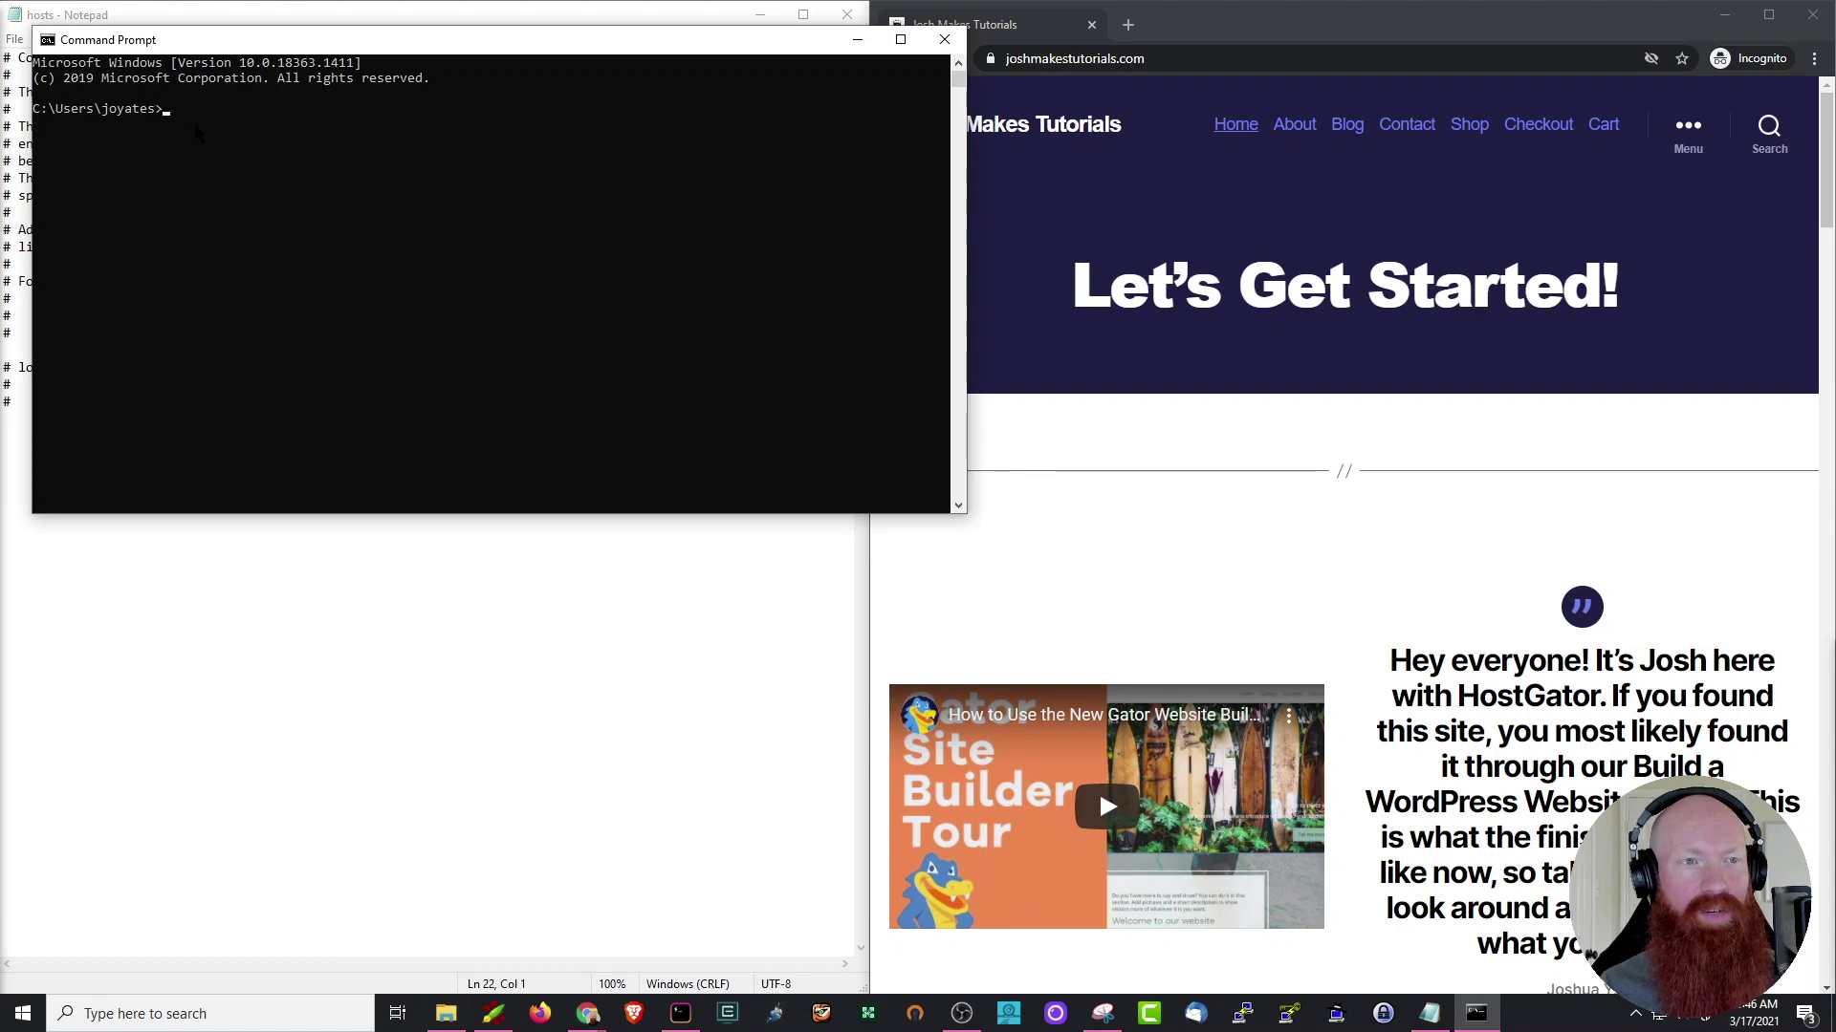
type("ipconfig /flushdns")
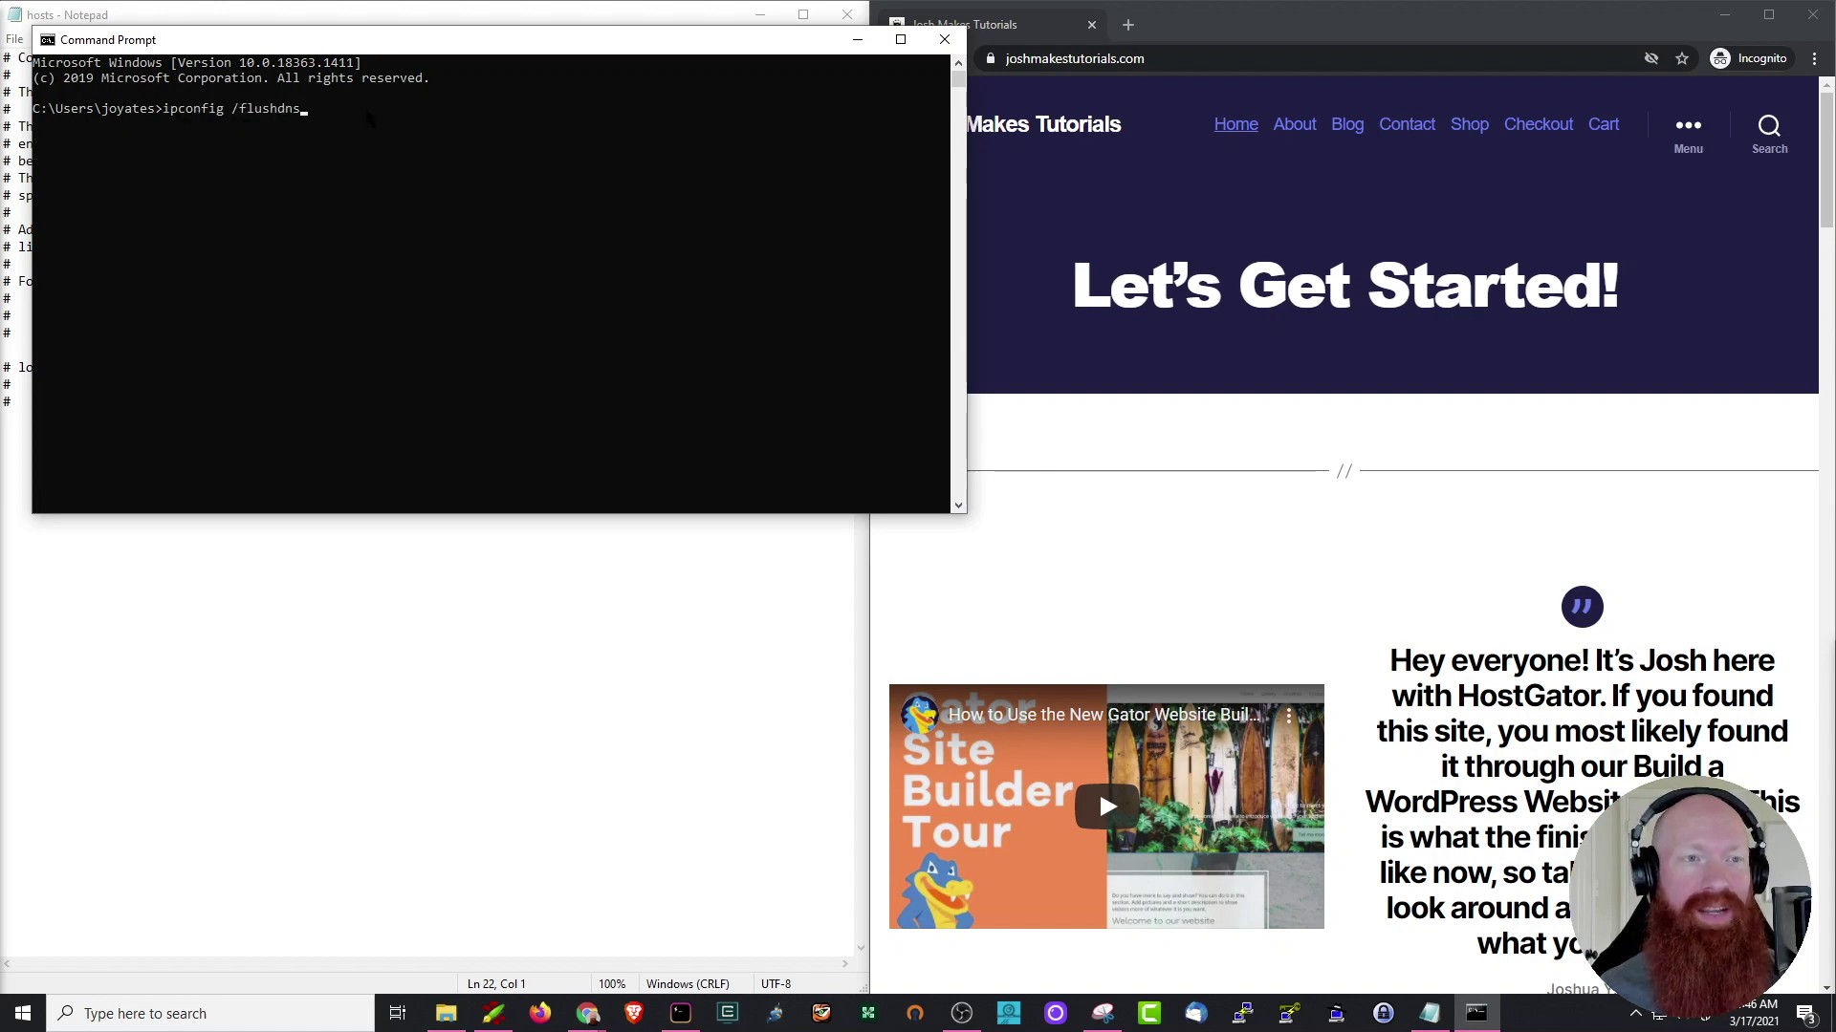
key("Return")
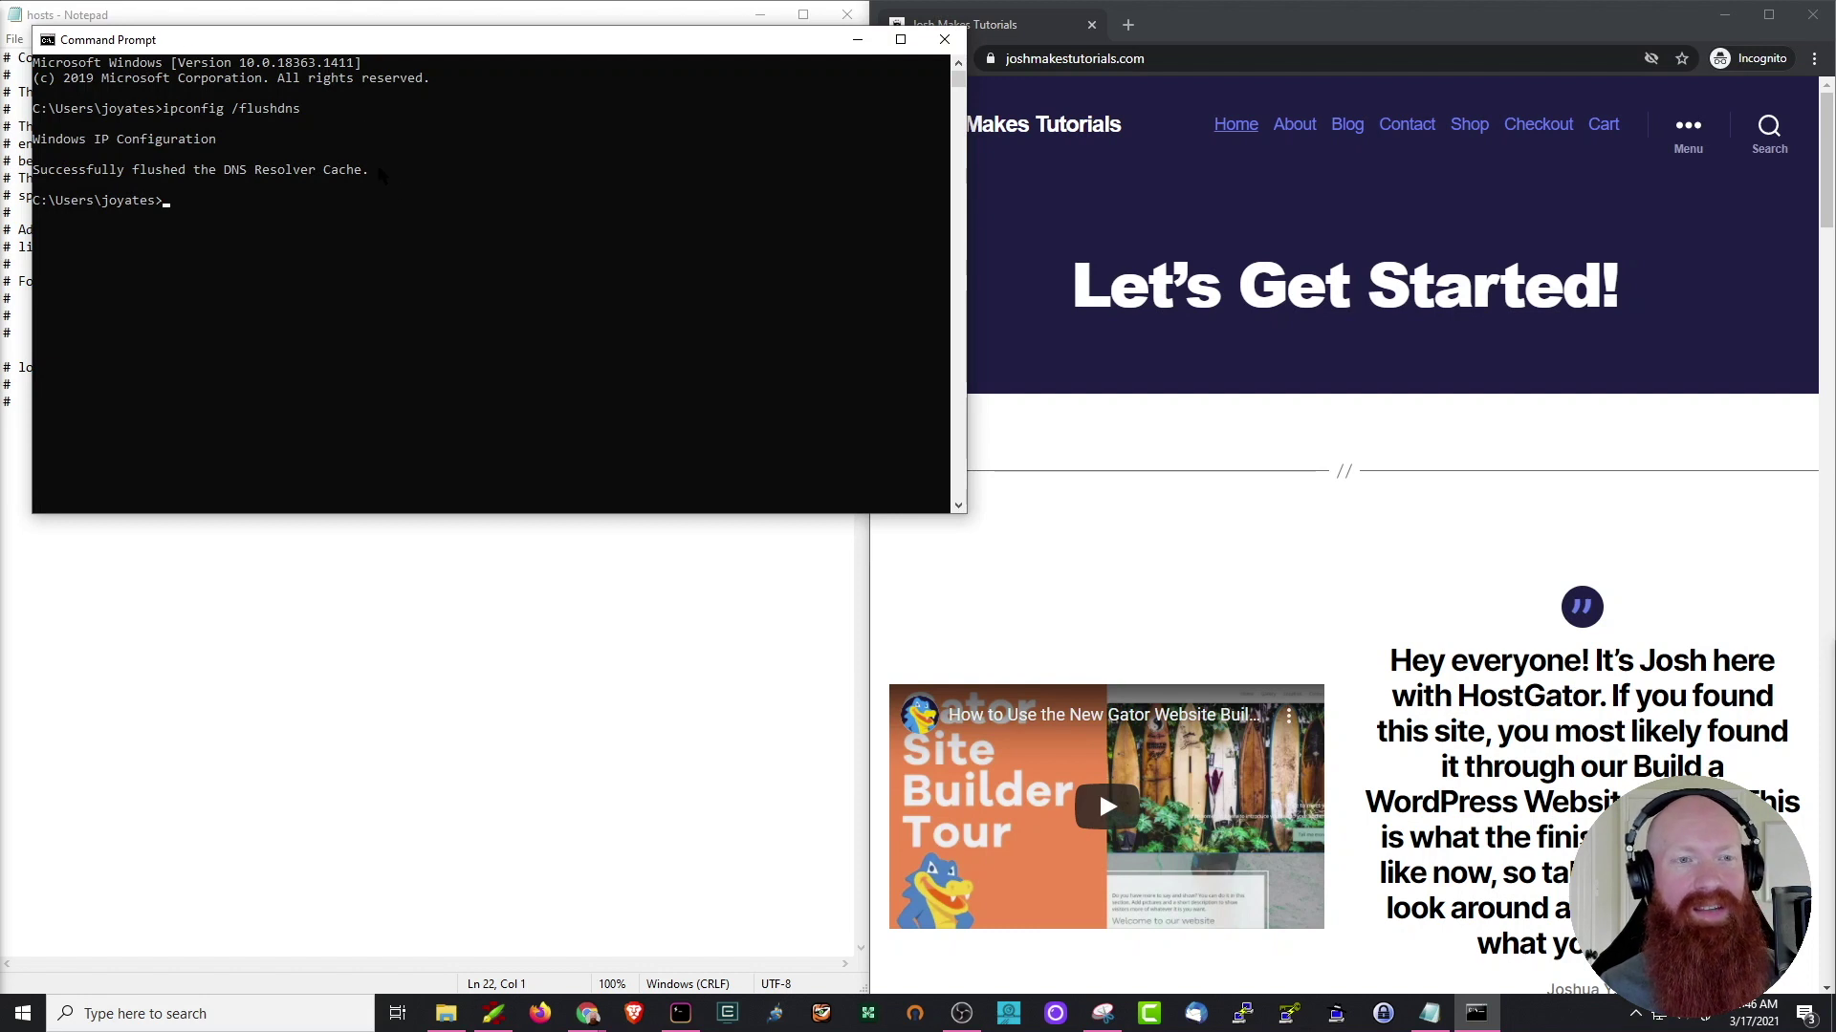
left_click_drag(385, 170, 40, 170)
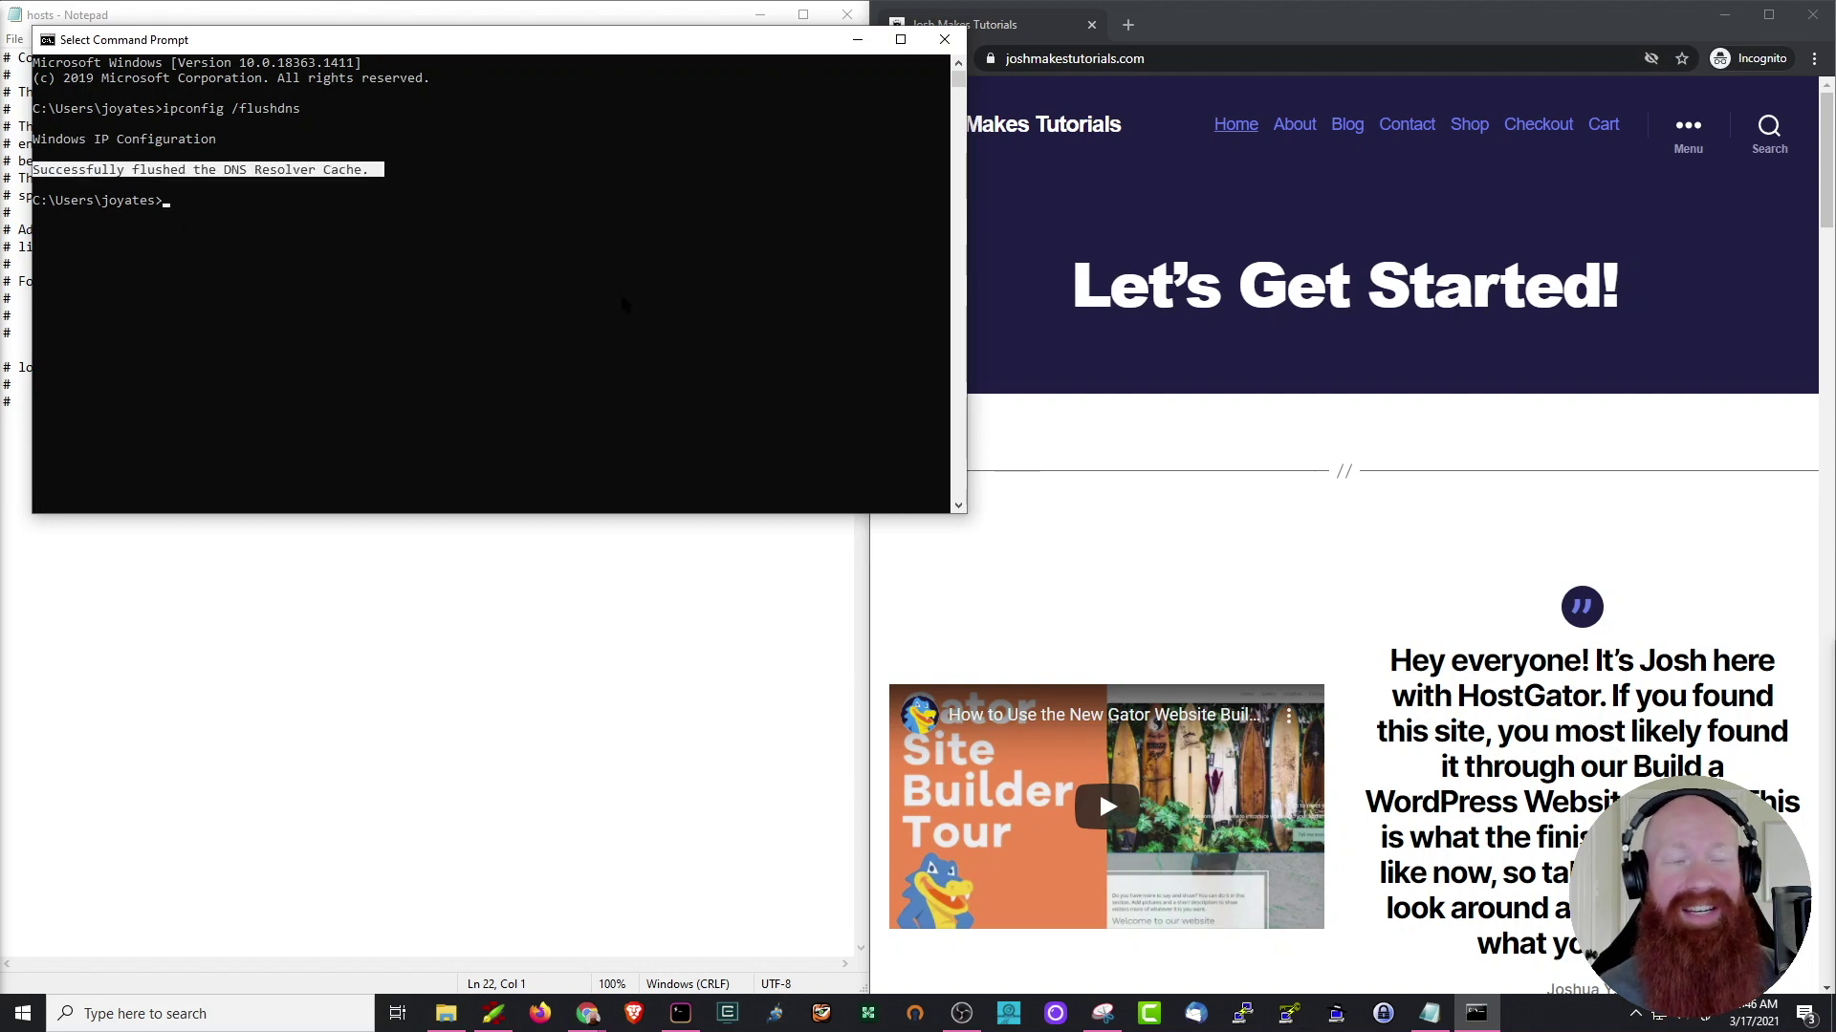